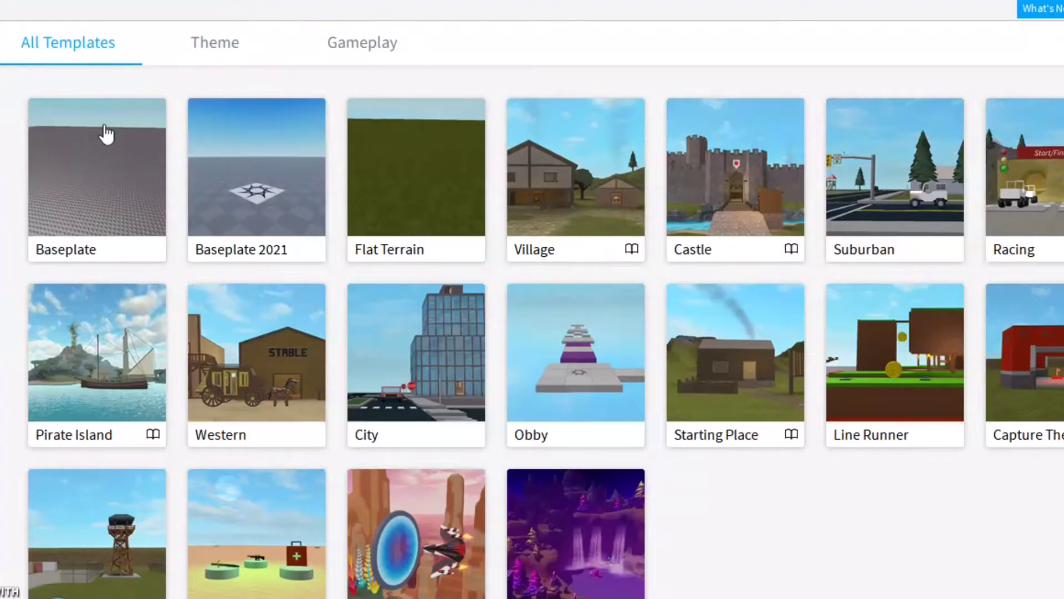
Step: Create a new place from the Baseplate template
{"action": "left_click", "coordinate": [114, 158]}
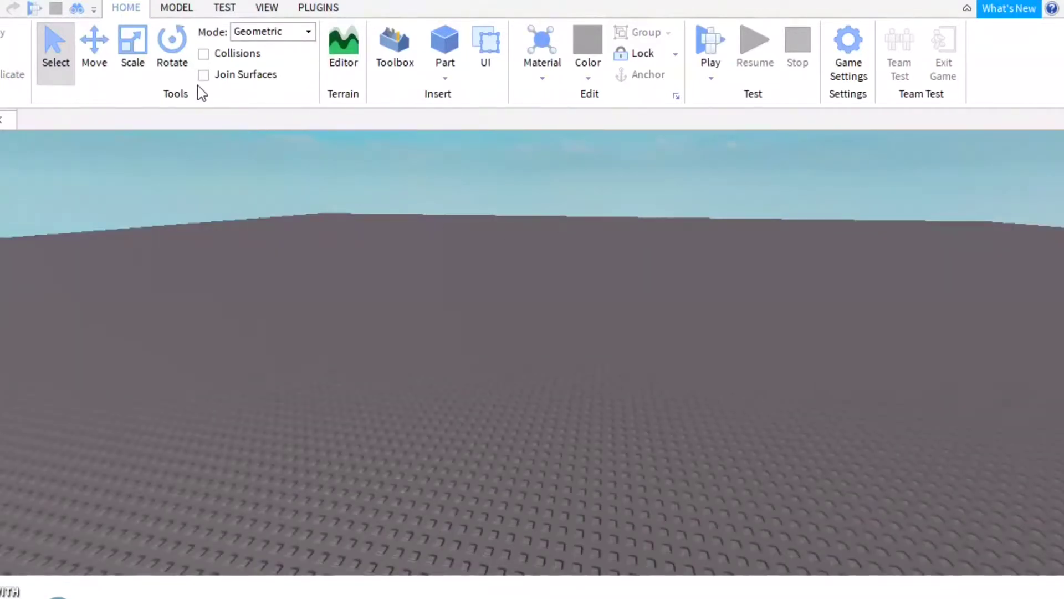
{"action": "left_click", "coordinate": [315, 10]}
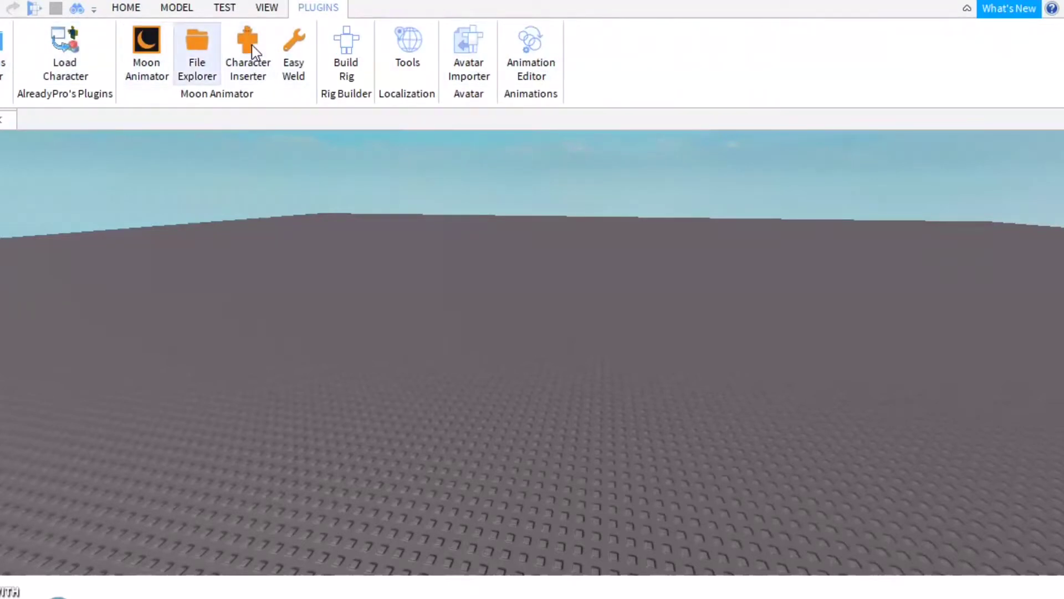
{"action": "left_click", "coordinate": [273, 10]}
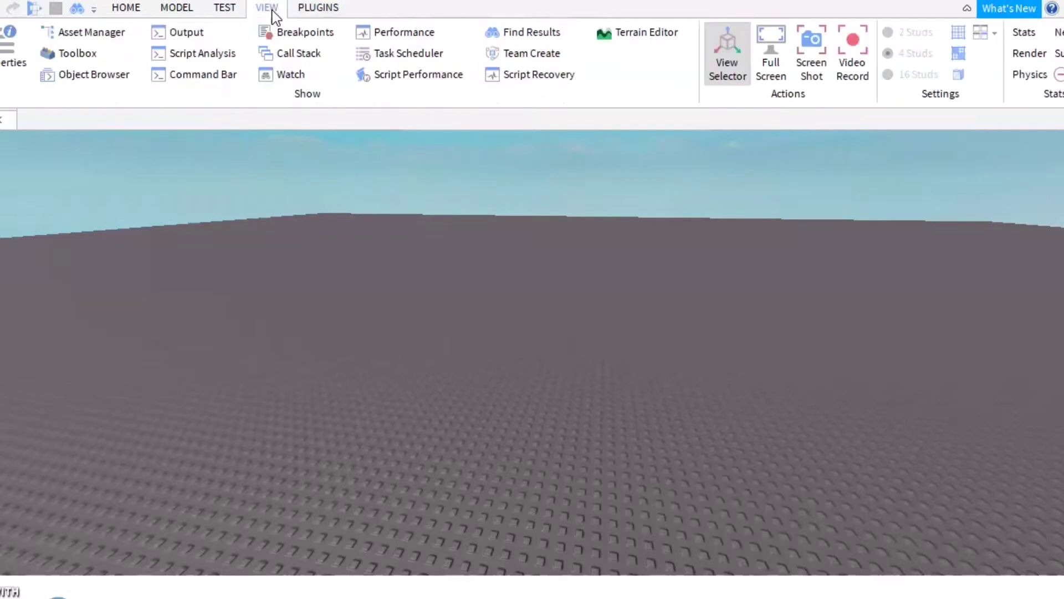
{"action": "left_click", "coordinate": [306, 8]}
{"action": "left_click", "coordinate": [126, 8]}
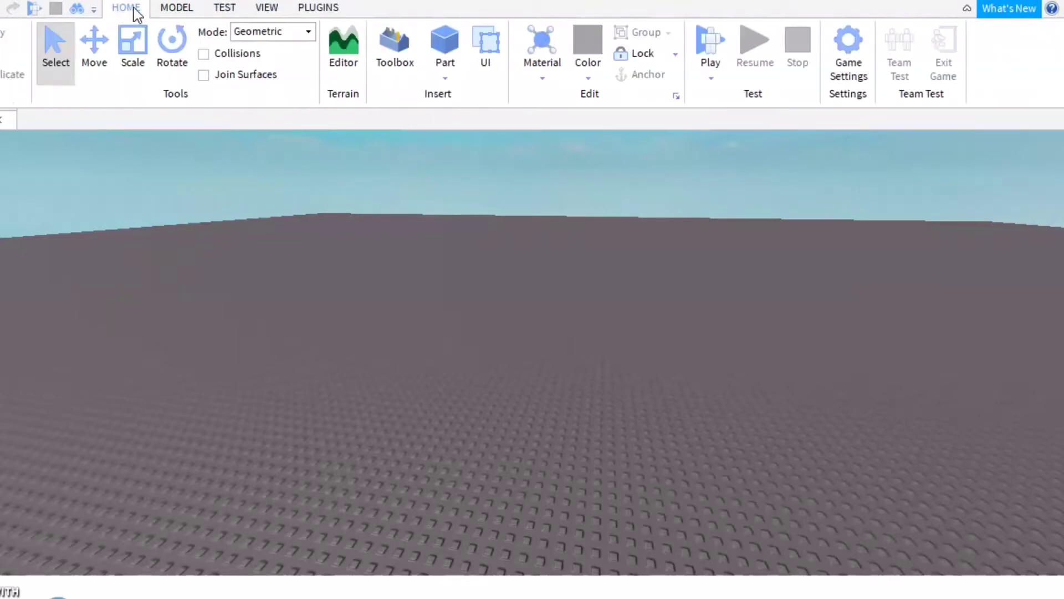
Step: Show the Explorer and Toolbox windows, and keep the Properties window closed
{"action": "left_click", "coordinate": [265, 7]}
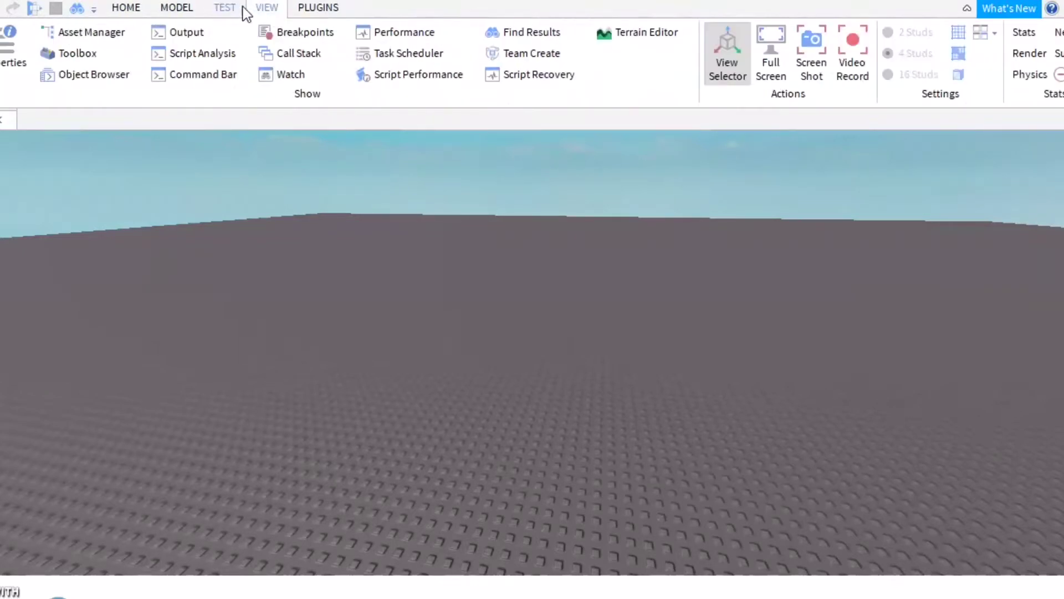
{"action": "left_click", "coordinate": [5, 60]}
{"action": "left_click", "coordinate": [4, 60]}
{"action": "left_click", "coordinate": [77, 52]}
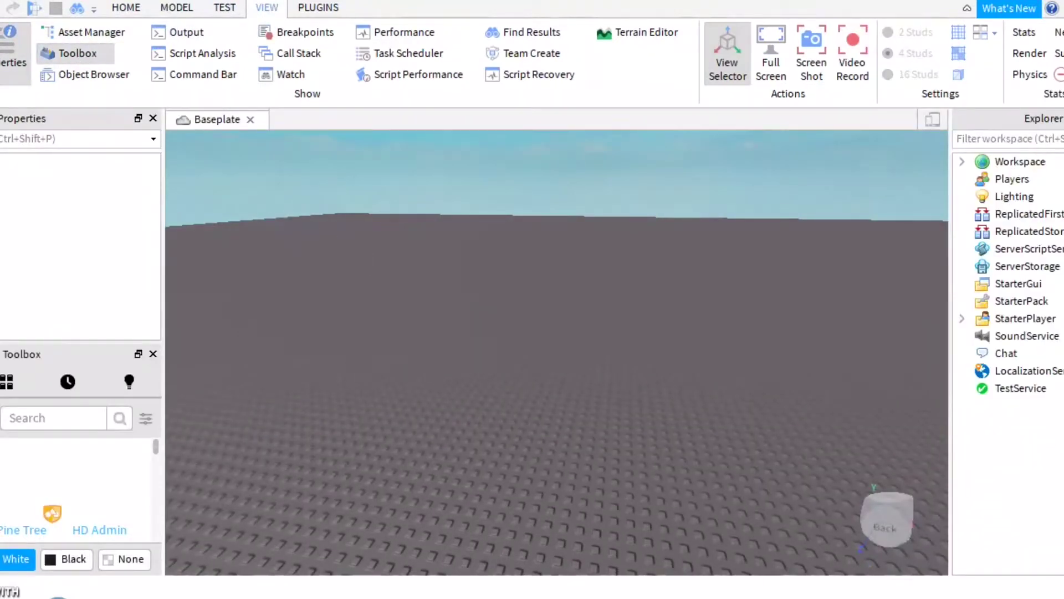
{"action": "left_click", "coordinate": [13, 54]}
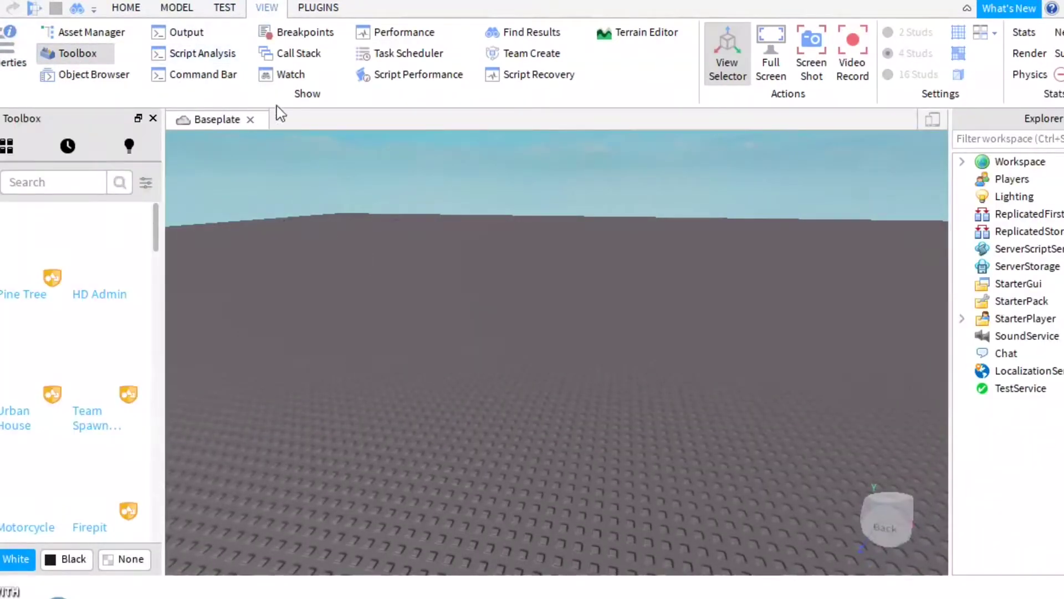
{"action": "left_click", "coordinate": [20, 64]}
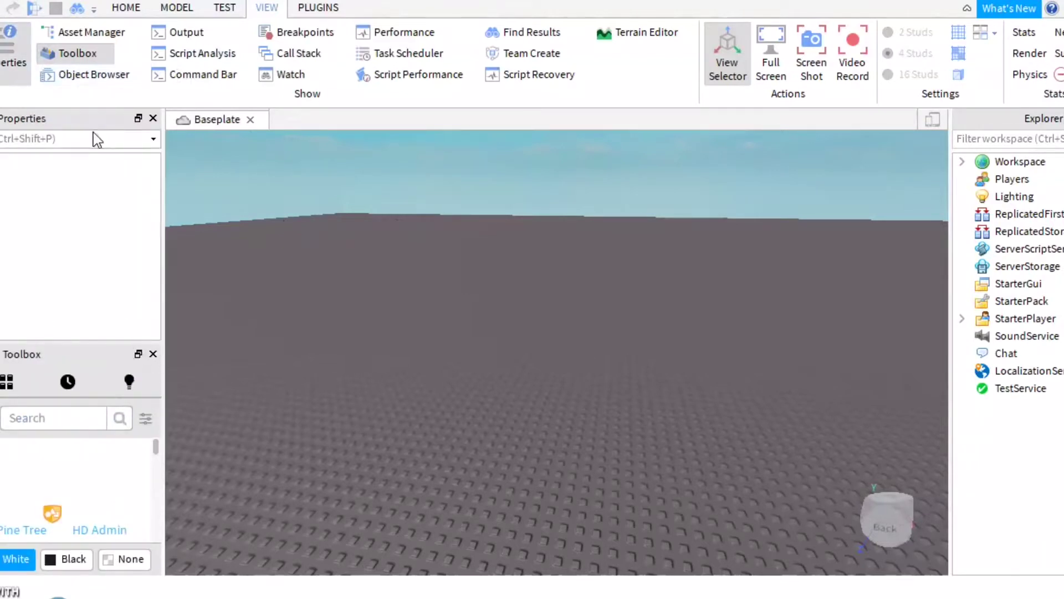
{"action": "left_click", "coordinate": [153, 118]}
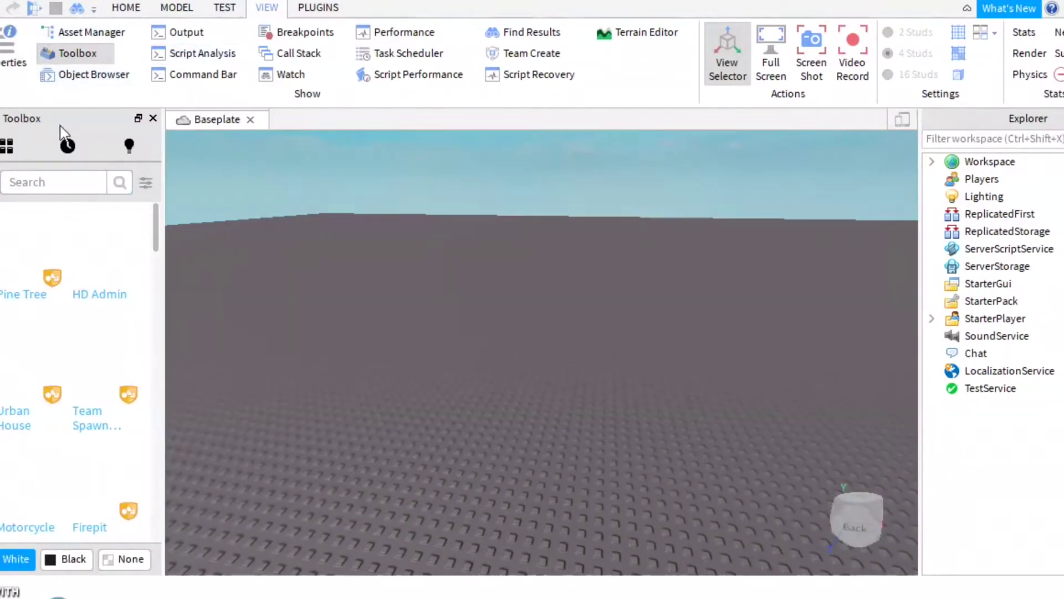
Step: Search the Toolbox plugins for Moon Animator and view the plugin's details
{"action": "left_click", "coordinate": [49, 191]}
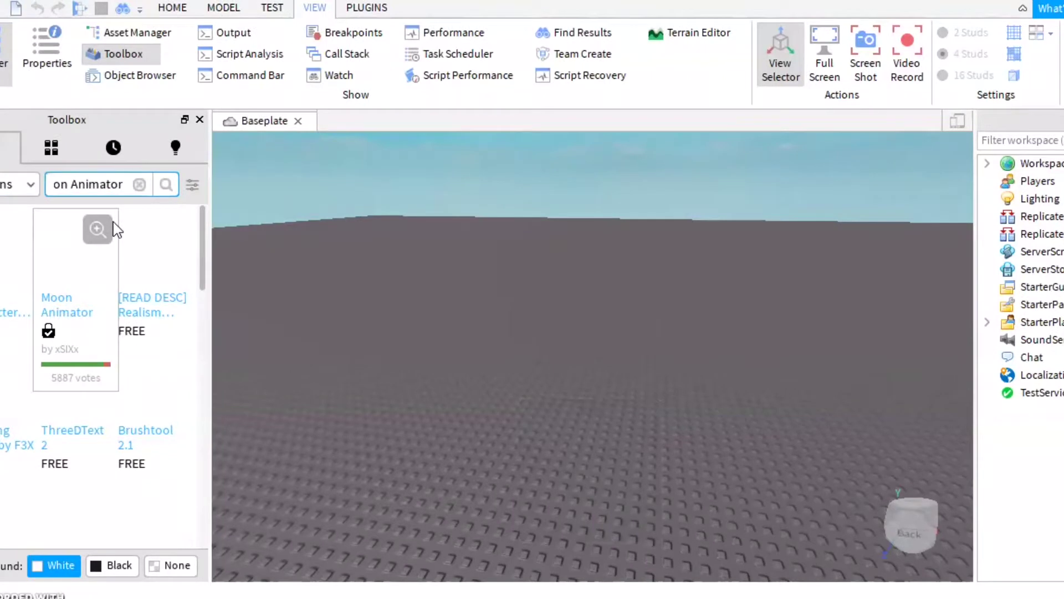
{"action": "key", "text": "Return"}
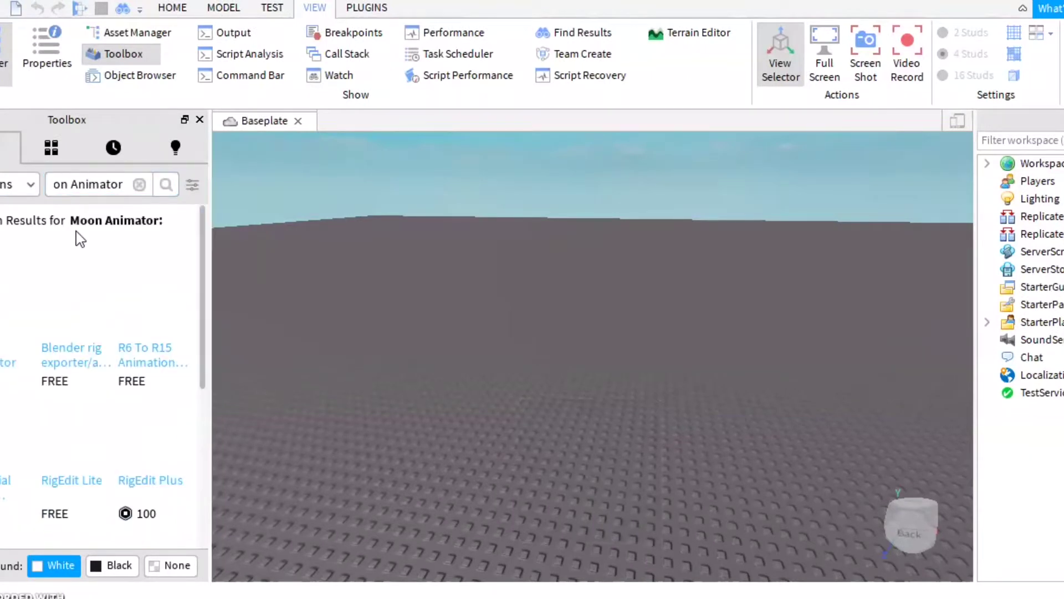
{"action": "mouse_move", "coordinate": [3, 345]}
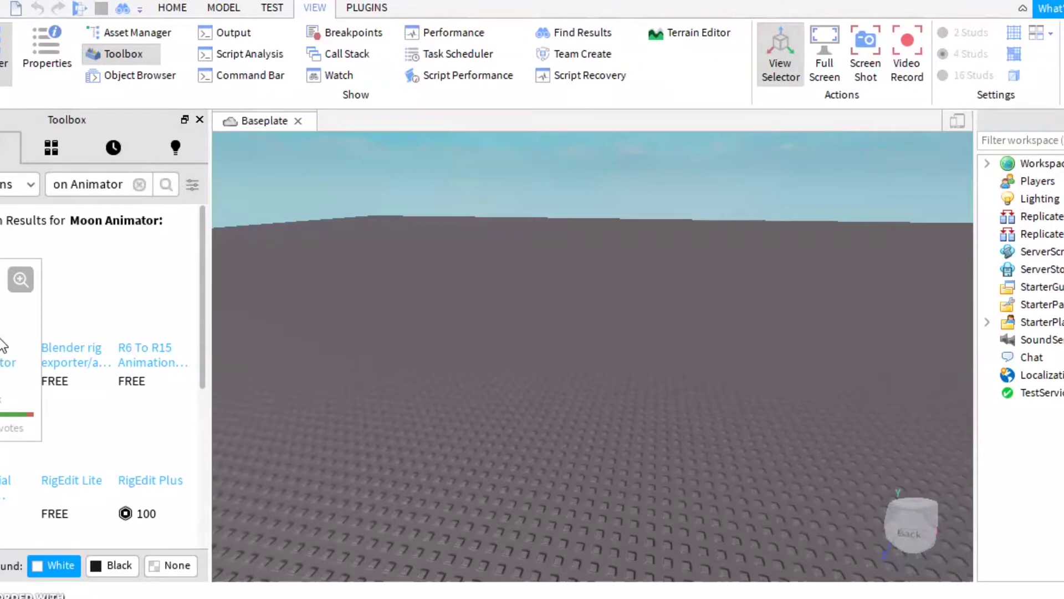
{"action": "left_click", "coordinate": [360, 9]}
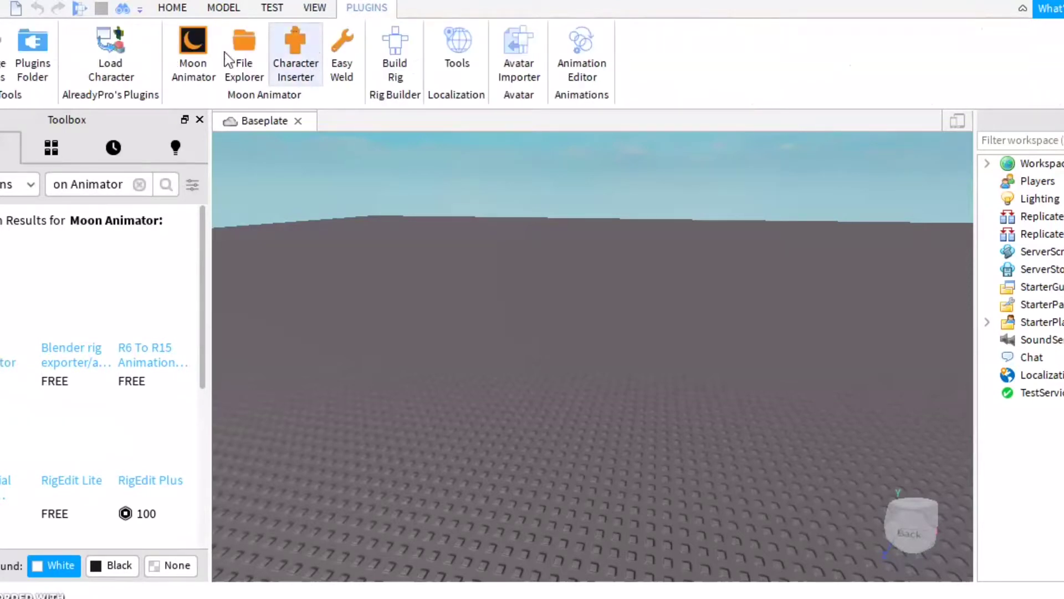
{"action": "left_click", "coordinate": [12, 319]}
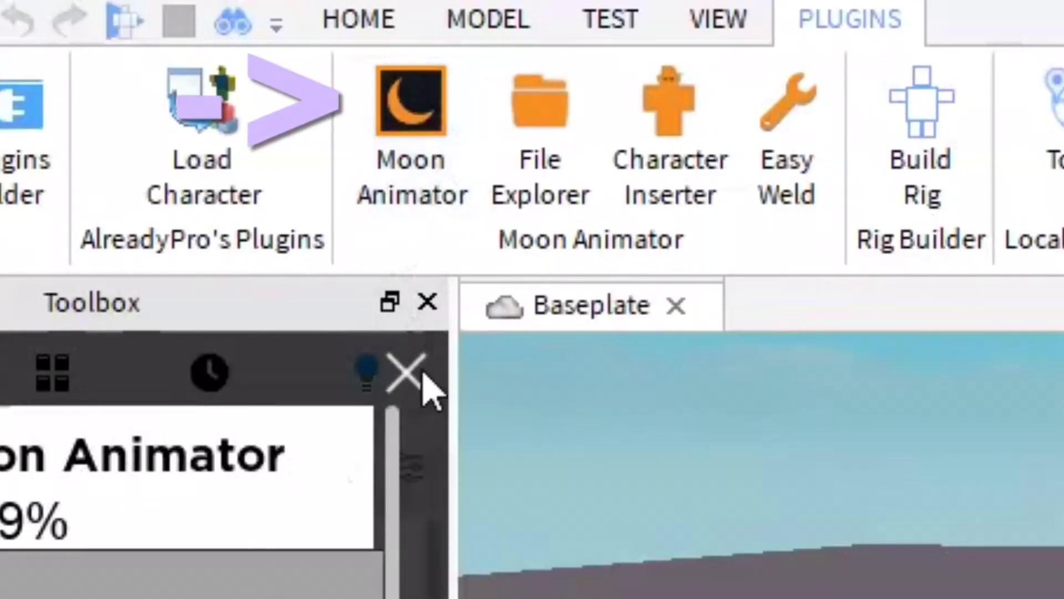
{"action": "left_click", "coordinate": [191, 147]}
{"action": "left_click", "coordinate": [354, 23]}
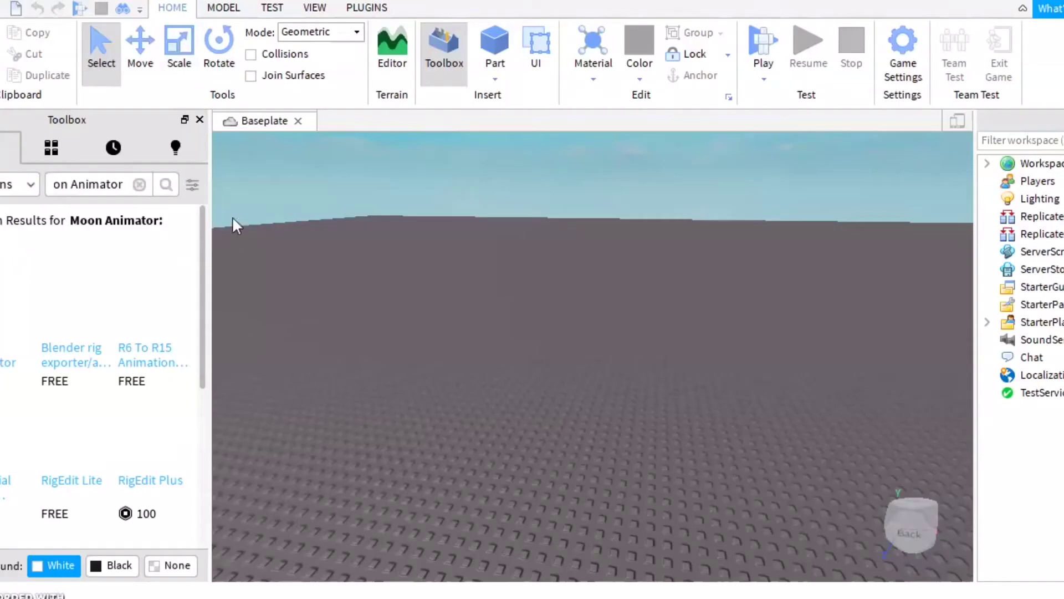
Step: Insert the loaded player's avatar as an R15 character with Moon Animator's Character Inserter
{"action": "left_click", "coordinate": [379, 9]}
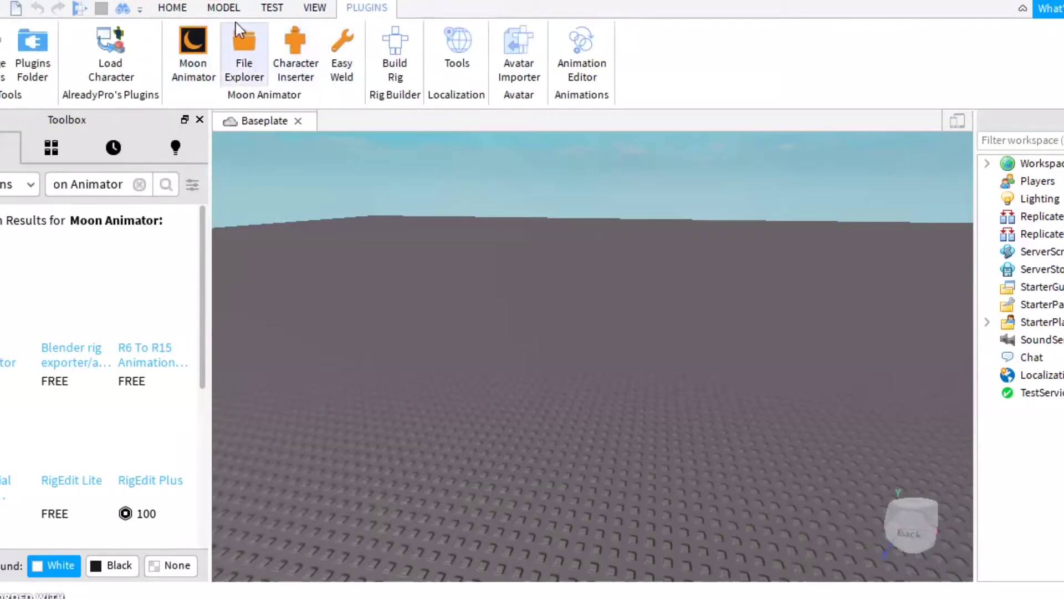
{"action": "left_click", "coordinate": [293, 50]}
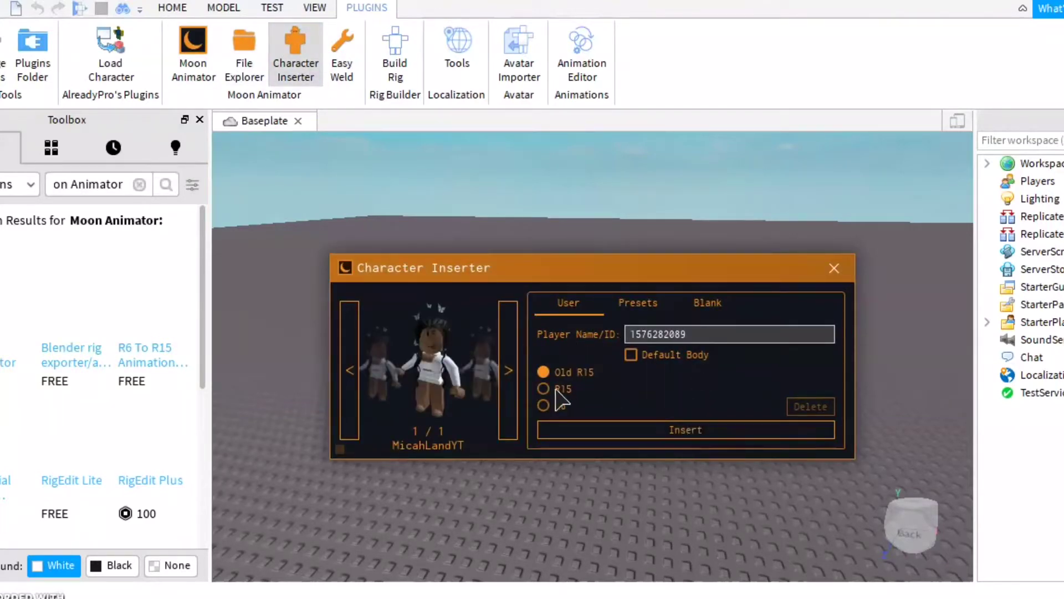
{"action": "left_click", "coordinate": [576, 437]}
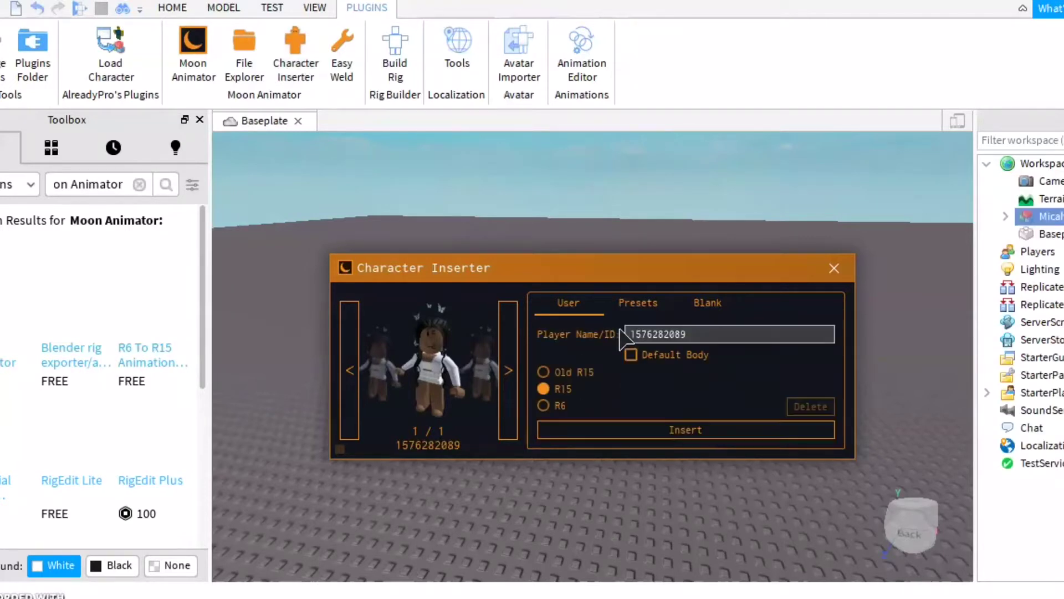
Step: Look up another player's avatar by username in the Character Inserter, and close the inserter without inserting it
{"action": "left_click", "coordinate": [691, 336]}
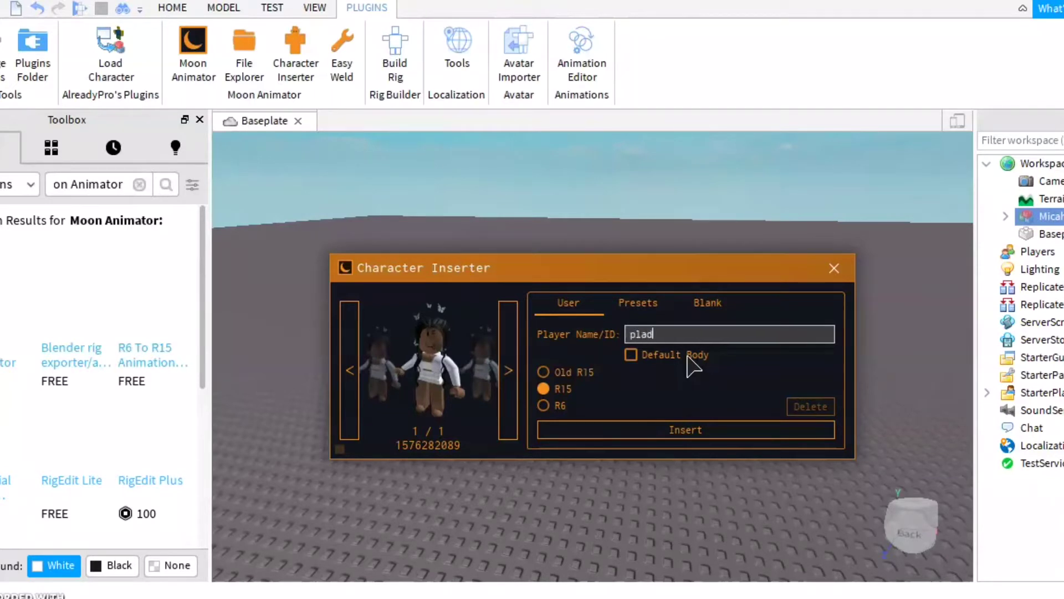
{"action": "key", "text": "Return"}
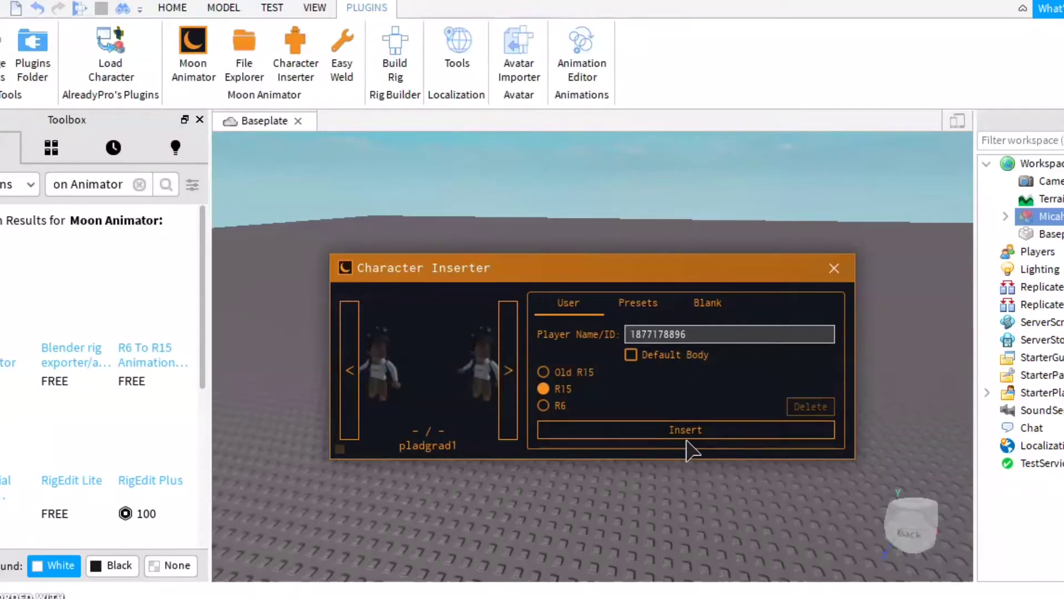
{"action": "left_click", "coordinate": [834, 268]}
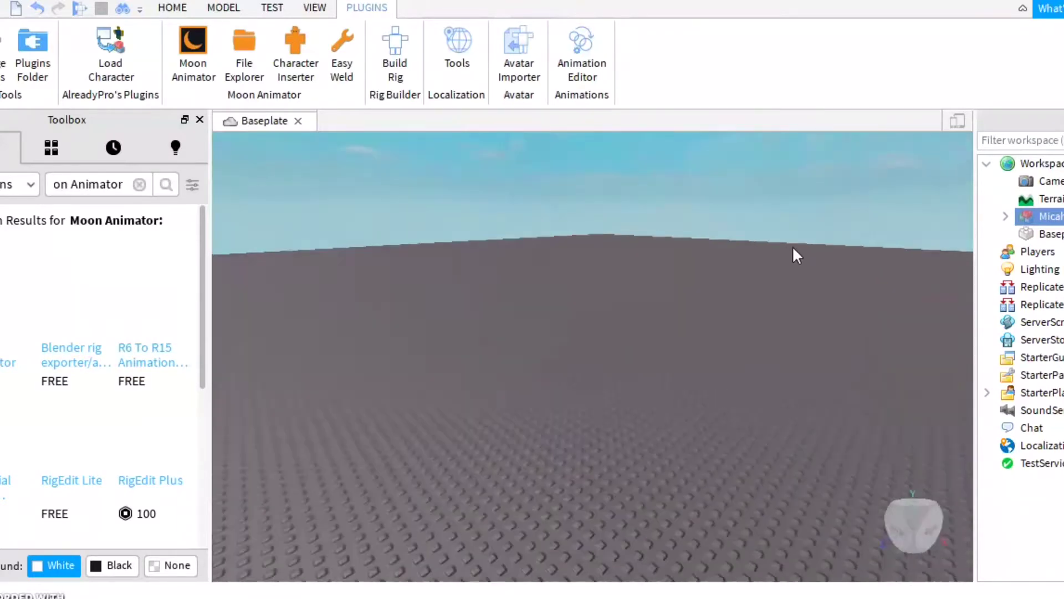
Step: Examine the inserted character from the front, up close and from a distance with open floor beside it
{"action": "key", "text": "f"}
{"action": "key", "text": "w"}
{"action": "right_click_drag", "start_coordinate": [793, 247], "coordinate": [793, 248]}
{"action": "key", "text": "s"}
{"action": "key", "text": "w"}
{"action": "key", "text": "w"}
{"action": "right_click_drag", "start_coordinate": [602, 315], "coordinate": [619, 273]}
{"action": "key", "text": "s"}
{"action": "key", "text": "w"}
{"action": "scroll", "coordinate": [617, 271], "scroll_direction": "up", "scroll_amount": 4}
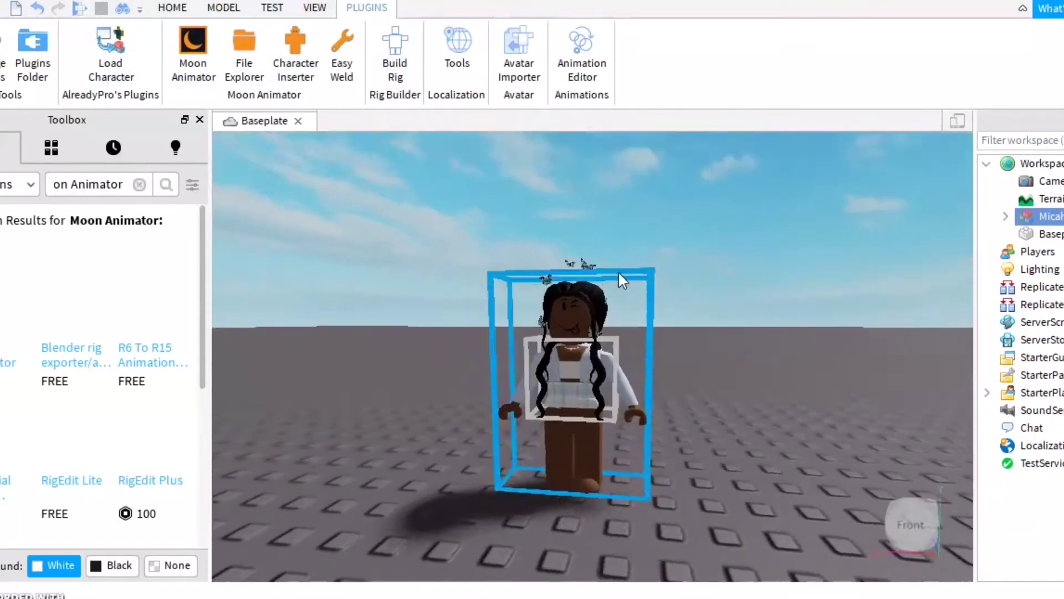
{"action": "scroll", "coordinate": [617, 271], "scroll_direction": "down", "scroll_amount": 2}
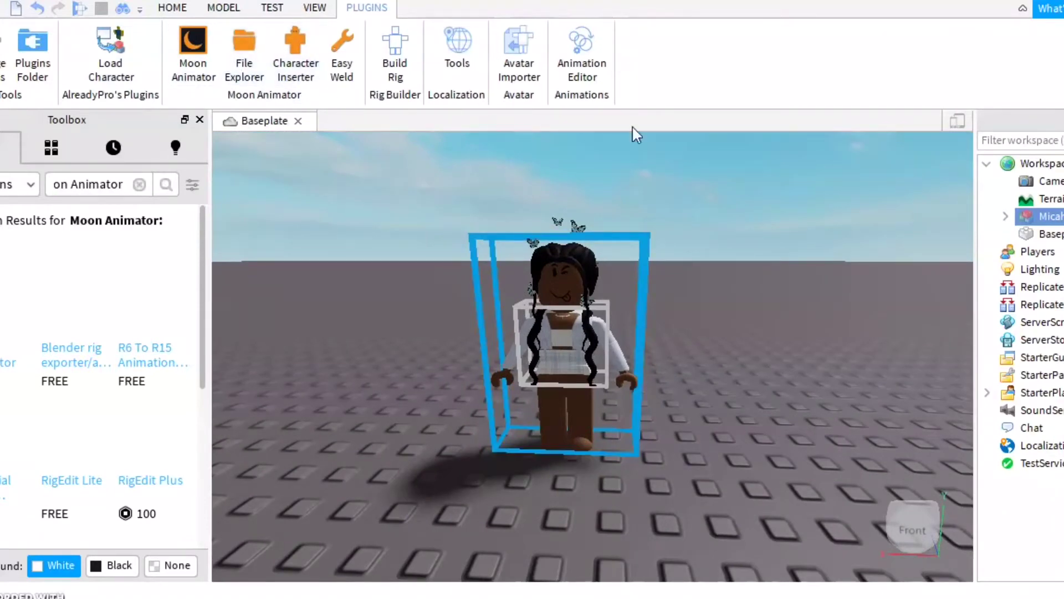
{"action": "key", "text": "a"}
{"action": "key", "text": "s"}
{"action": "key", "text": "w"}
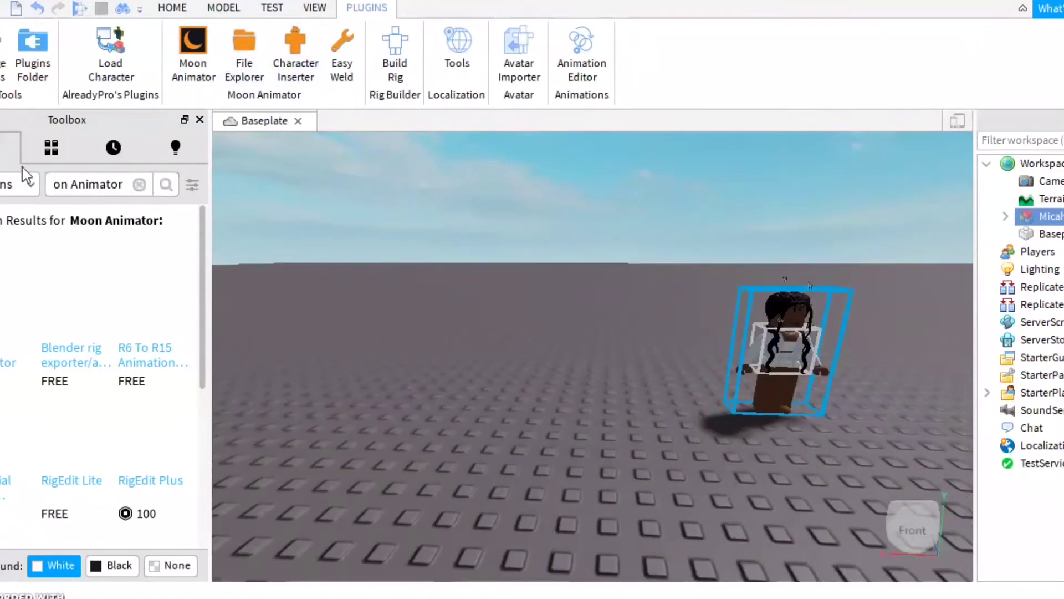
Step: Switch the Toolbox category to models and search it for the creator's username
{"action": "left_click", "coordinate": [16, 175]}
{"action": "left_click", "coordinate": [11, 210]}
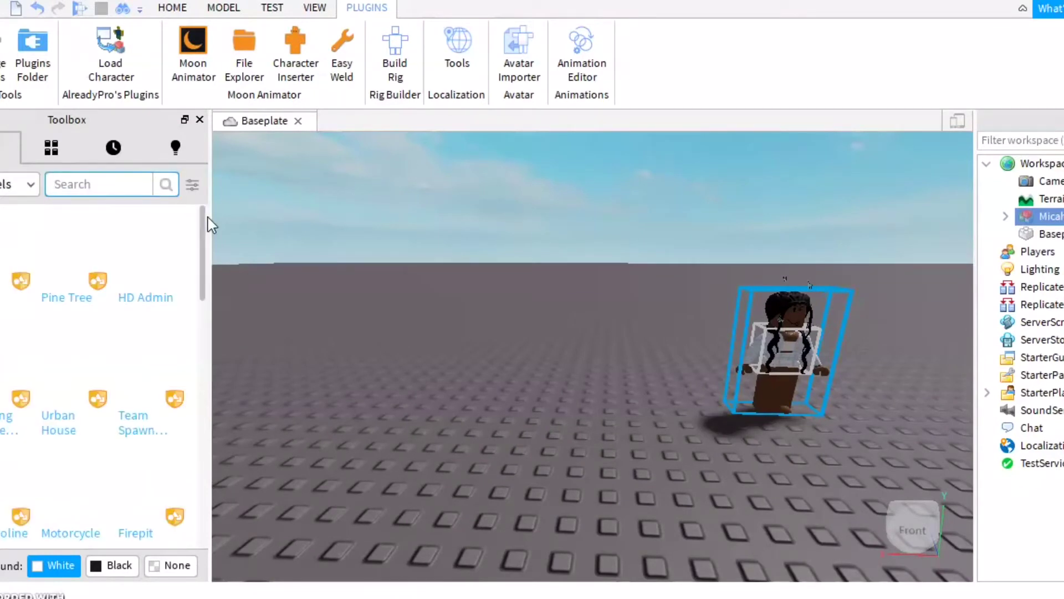
{"action": "left_click", "coordinate": [166, 185]}
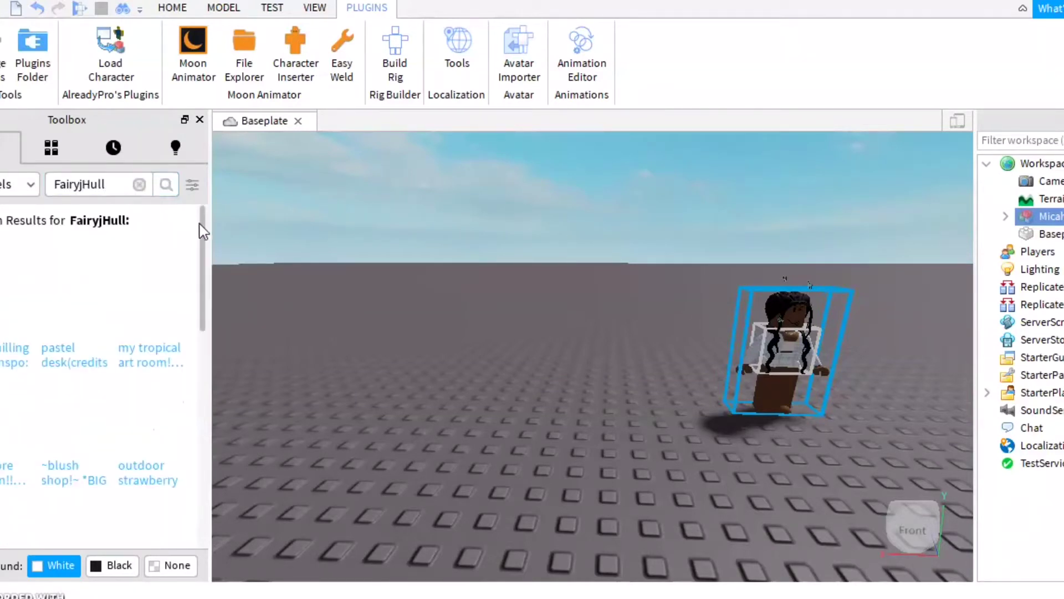
Step: Filter the Toolbox models by the creator's username and clear the search keyword
{"action": "left_click", "coordinate": [191, 184]}
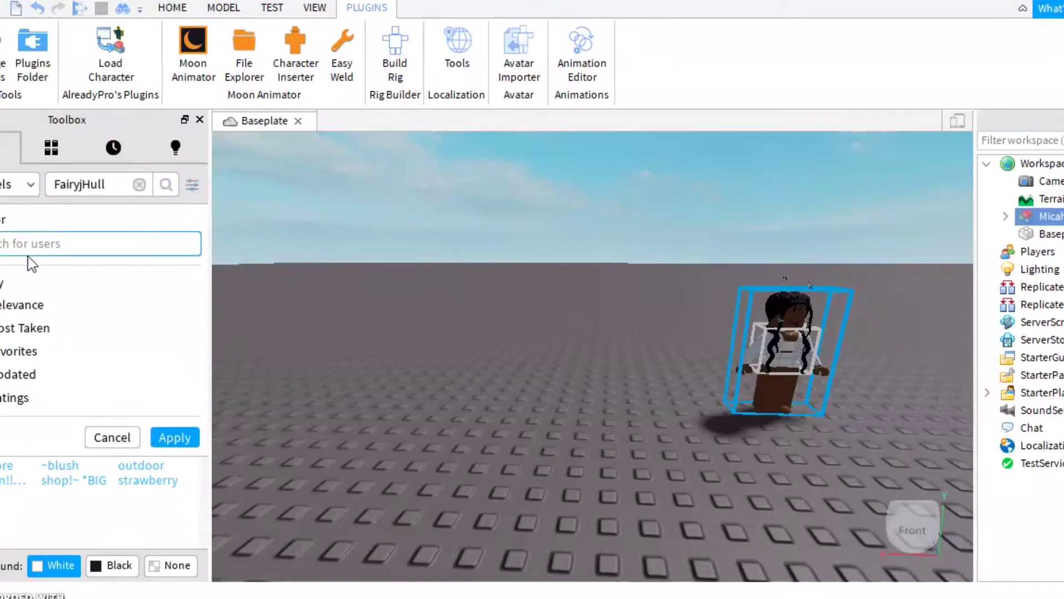
{"action": "type", "text": "F"}
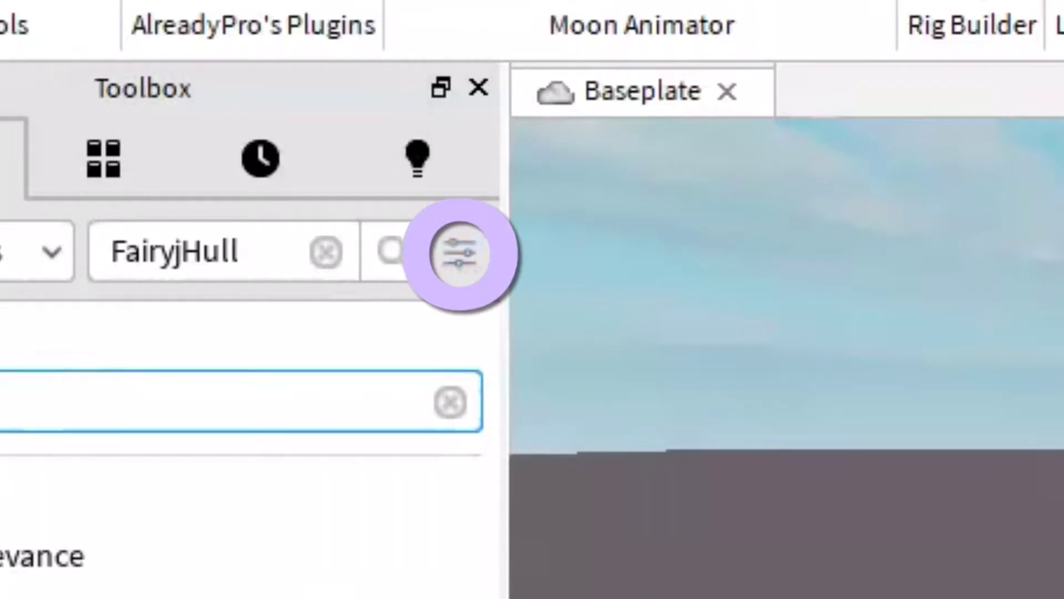
{"action": "type", "text": "hull"}
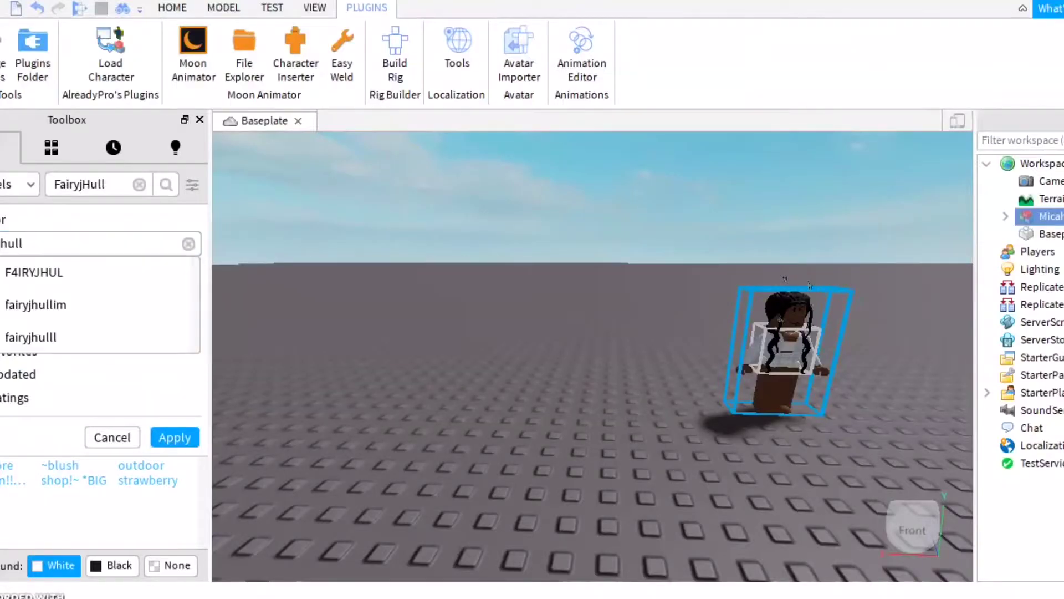
{"action": "left_click", "coordinate": [19, 281]}
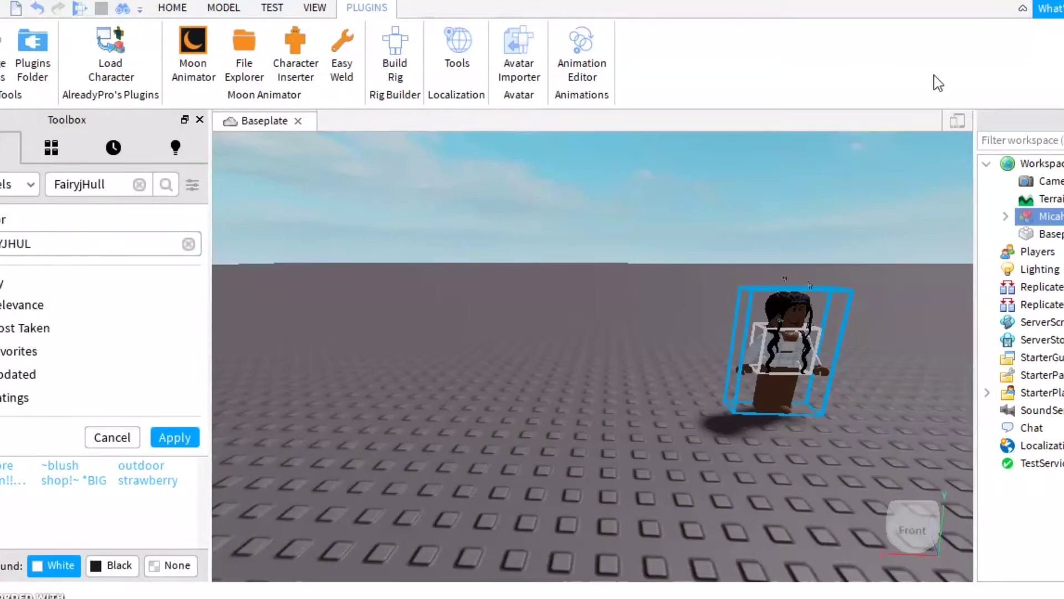
{"action": "mouse_move", "coordinate": [185, 521]}
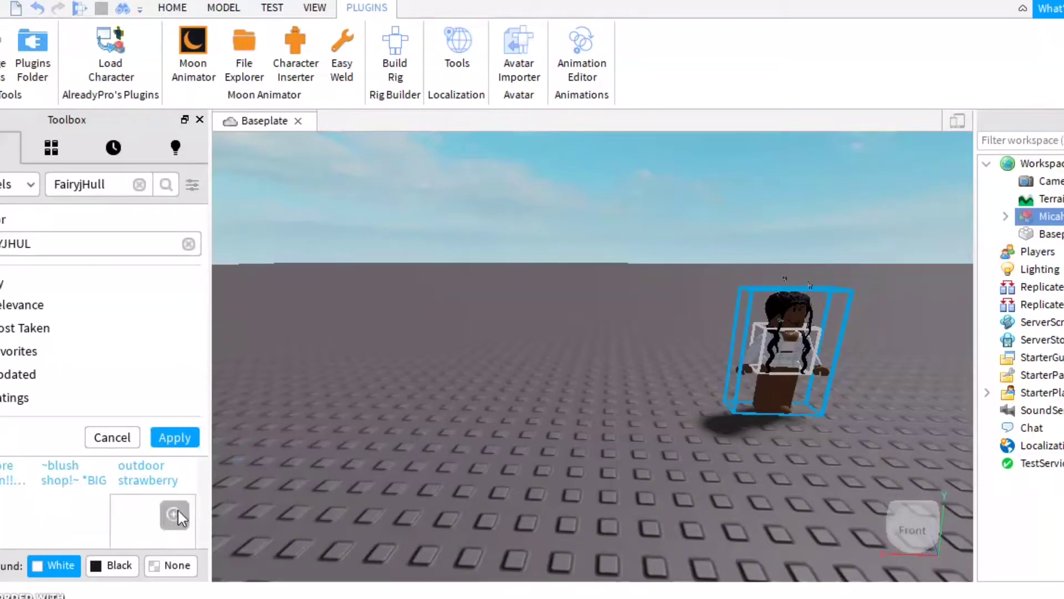
{"action": "left_click", "coordinate": [174, 441]}
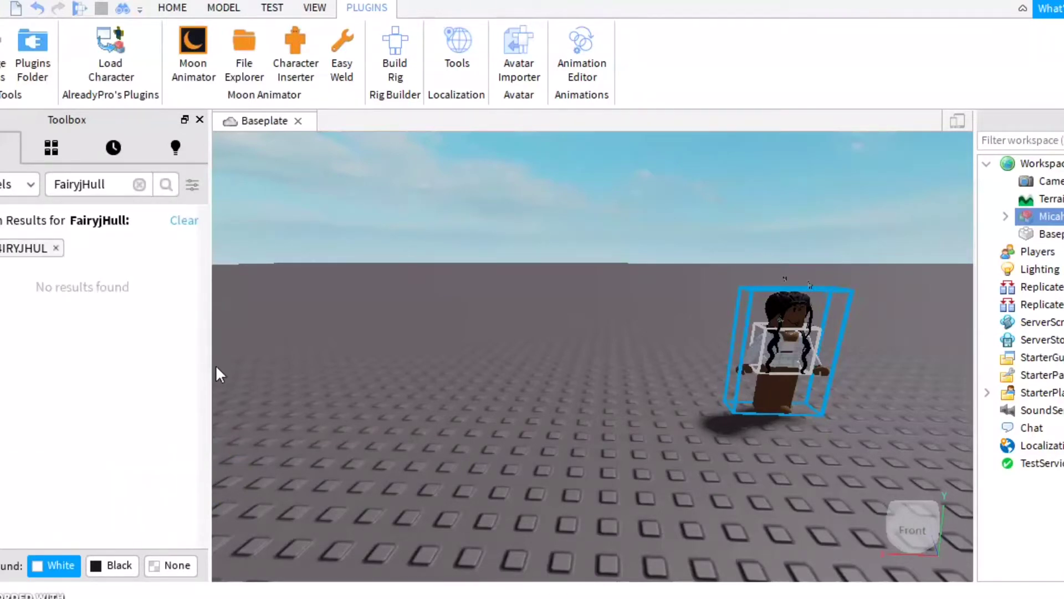
{"action": "left_click", "coordinate": [140, 184]}
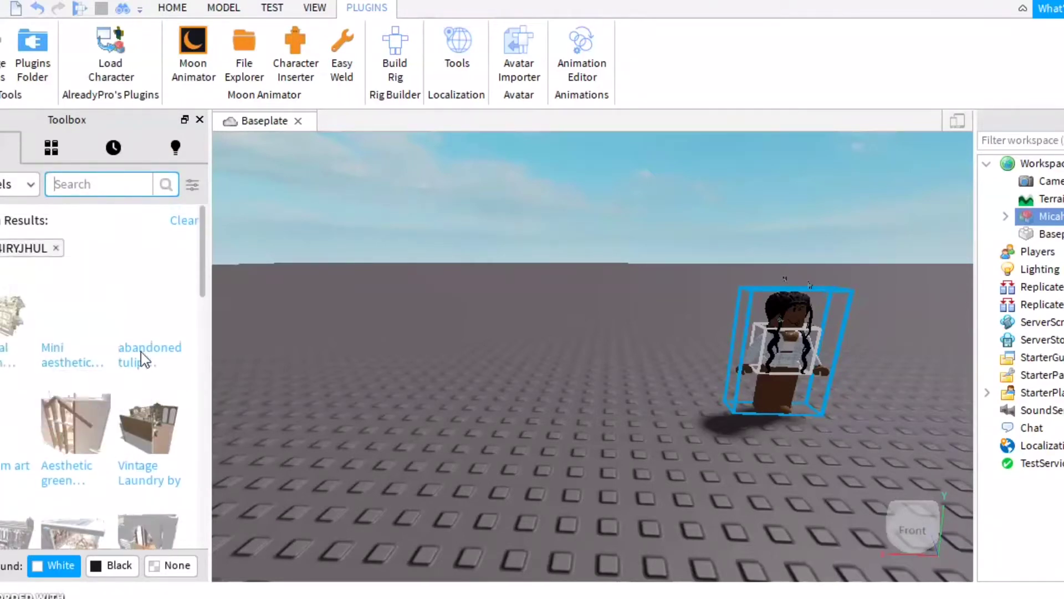
Step: Insert the creator's white open-frame room model with pond and palm trees, and inspect its interior
{"action": "left_click", "coordinate": [16, 332]}
{"action": "right_click_drag", "start_coordinate": [431, 487], "coordinate": [441, 263]}
{"action": "scroll", "coordinate": [412, 230], "scroll_direction": "up", "scroll_amount": 3}
{"action": "scroll", "coordinate": [440, 262], "scroll_direction": "up", "scroll_amount": 6}
{"action": "key", "text": "f"}
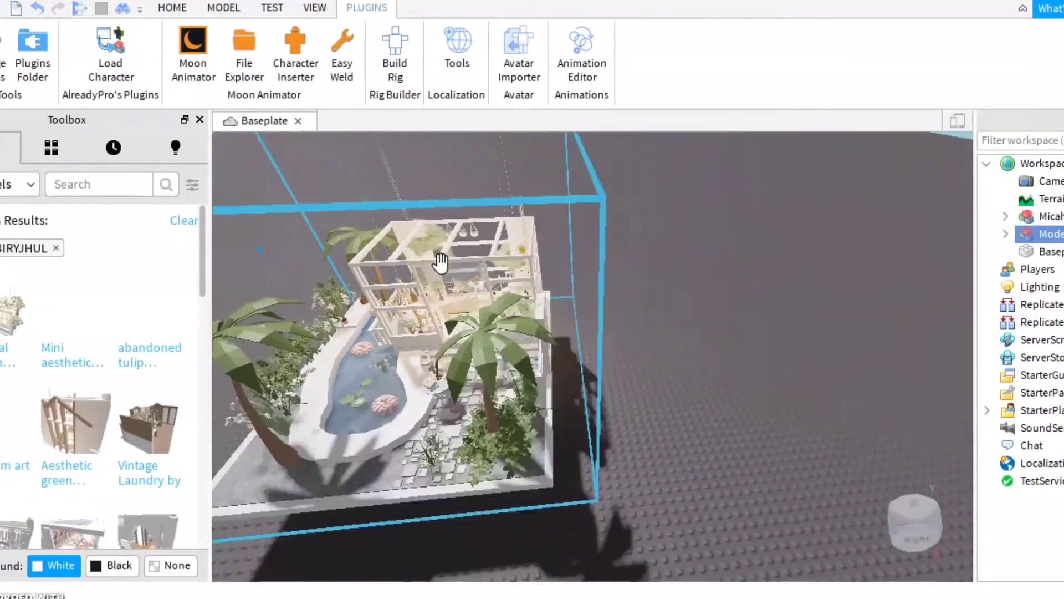
{"action": "left_click_drag", "start_coordinate": [465, 249], "coordinate": [584, 284]}
{"action": "scroll", "coordinate": [585, 282], "scroll_direction": "up", "scroll_amount": 10}
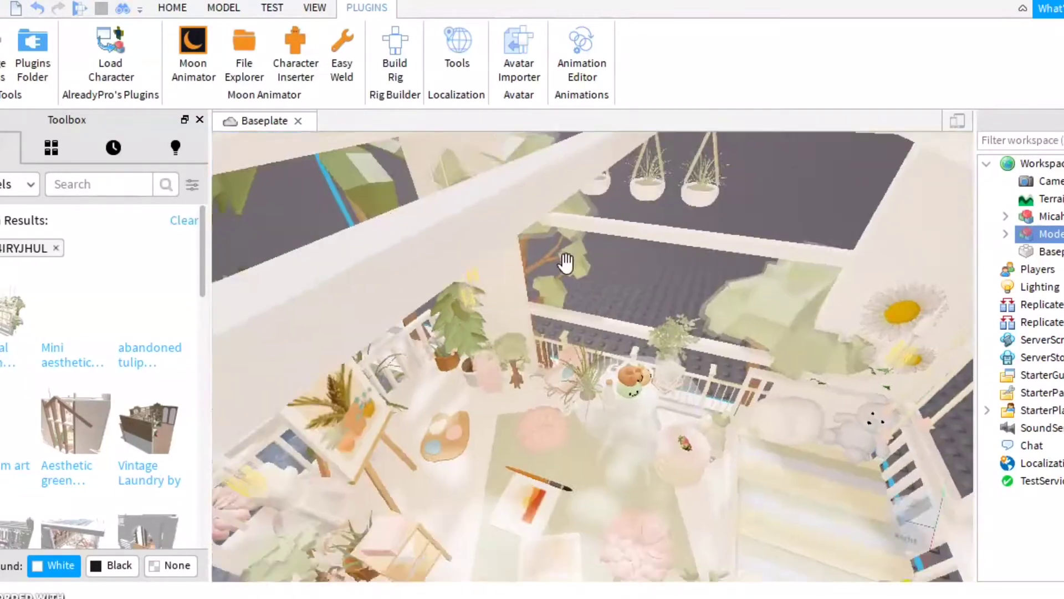
Step: Move the character from the open floor onto the stone patio between the pond and the small blue table
{"action": "scroll", "coordinate": [566, 262], "scroll_direction": "up", "scroll_amount": 3}
{"action": "scroll", "coordinate": [565, 264], "scroll_direction": "down", "scroll_amount": 3}
{"action": "right_click_drag", "start_coordinate": [565, 264], "coordinate": [567, 263]}
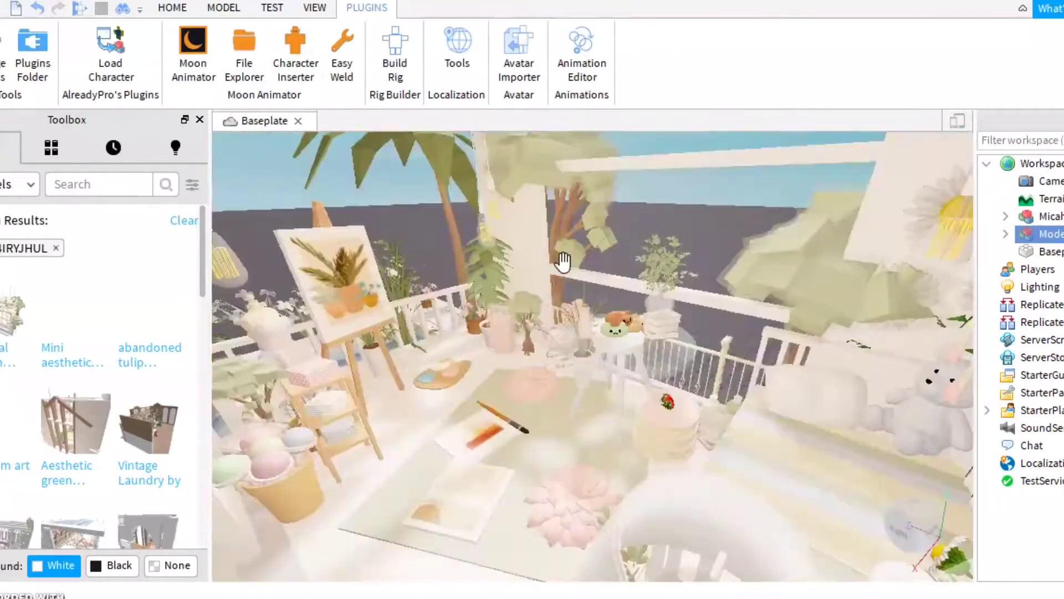
{"action": "scroll", "coordinate": [564, 263], "scroll_direction": "down", "scroll_amount": 12}
{"action": "scroll", "coordinate": [566, 263], "scroll_direction": "up", "scroll_amount": 4}
{"action": "left_click", "coordinate": [435, 432]}
{"action": "left_click", "coordinate": [436, 433]}
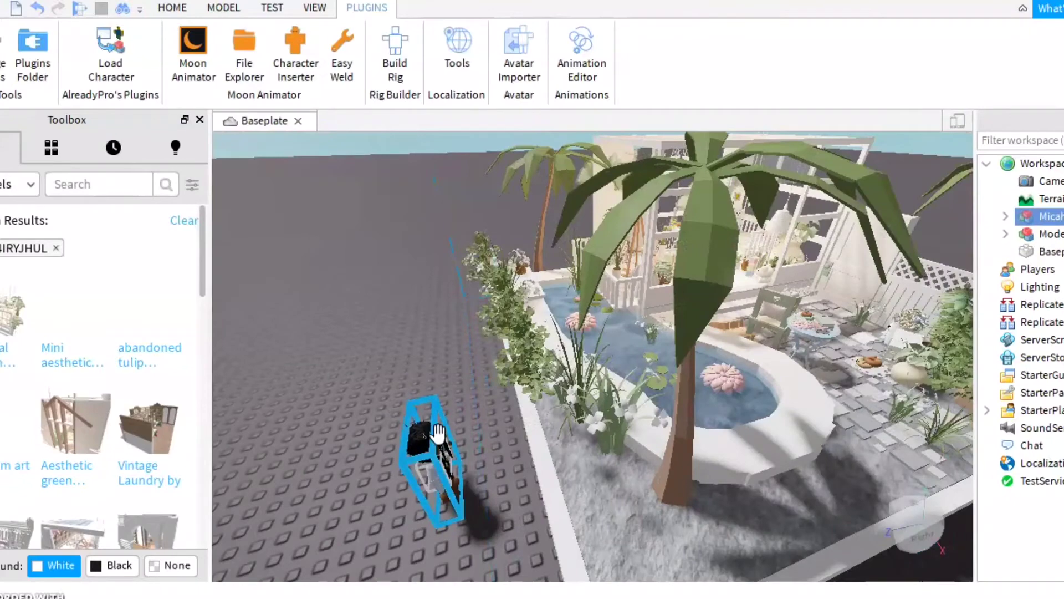
{"action": "key", "text": "d"}
{"action": "left_click_drag", "start_coordinate": [432, 441], "coordinate": [490, 298]}
{"action": "key", "text": "w"}
Step: Rotate the character on the patio so it faces away from the white room
{"action": "left_click", "coordinate": [173, 7]}
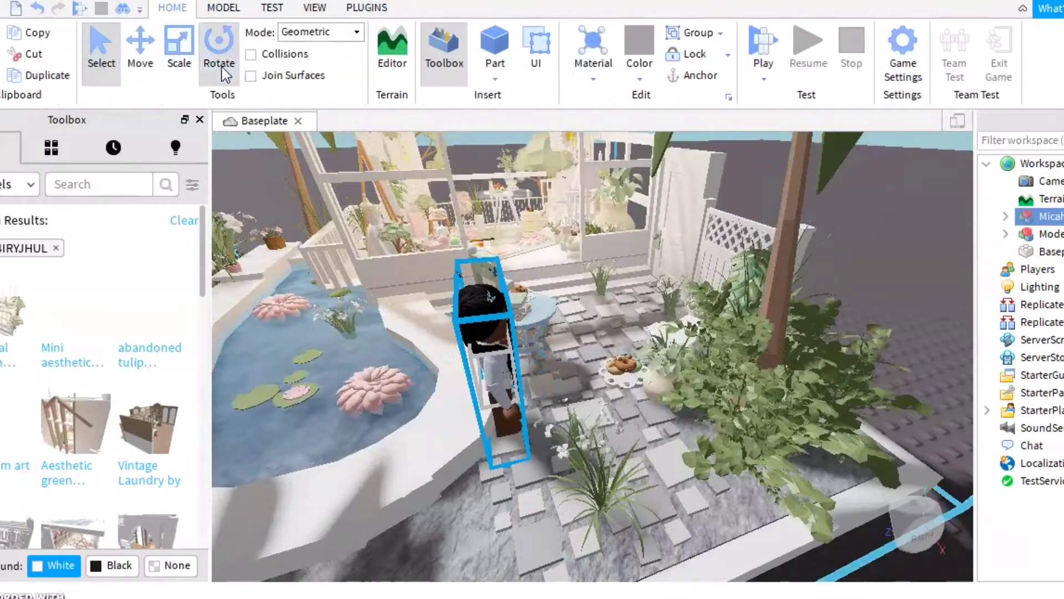
{"action": "left_click", "coordinate": [219, 53]}
{"action": "left_click_drag", "start_coordinate": [529, 414], "coordinate": [549, 297]}
{"action": "right_click_drag", "start_coordinate": [548, 298], "coordinate": [548, 299]}
{"action": "scroll", "coordinate": [549, 299], "scroll_direction": "up", "scroll_amount": 3}
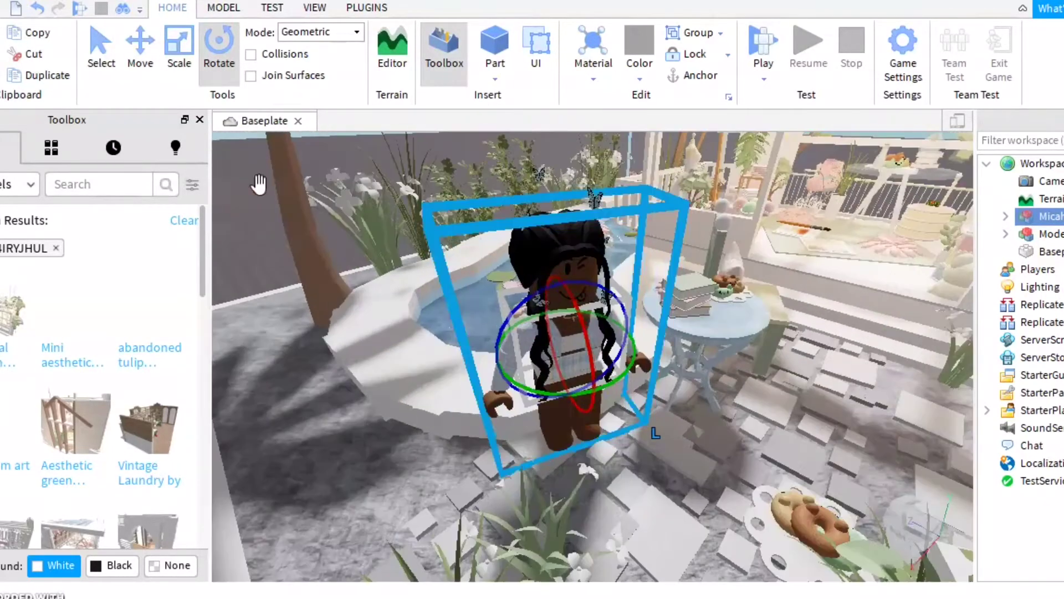
Step: Fine-tune the character's position with the Move tool so it stands on the patio beside the pond edge
{"action": "left_click", "coordinate": [140, 50]}
{"action": "left_click_drag", "start_coordinate": [446, 376], "coordinate": [433, 377]}
{"action": "left_click_drag", "start_coordinate": [600, 419], "coordinate": [613, 434]}
{"action": "right_click_drag", "start_coordinate": [564, 358], "coordinate": [564, 358]}
{"action": "scroll", "coordinate": [563, 357], "scroll_direction": "down", "scroll_amount": 5}
{"action": "scroll", "coordinate": [563, 356], "scroll_direction": "up", "scroll_amount": 4}
{"action": "left_click_drag", "start_coordinate": [521, 395], "coordinate": [514, 390]}
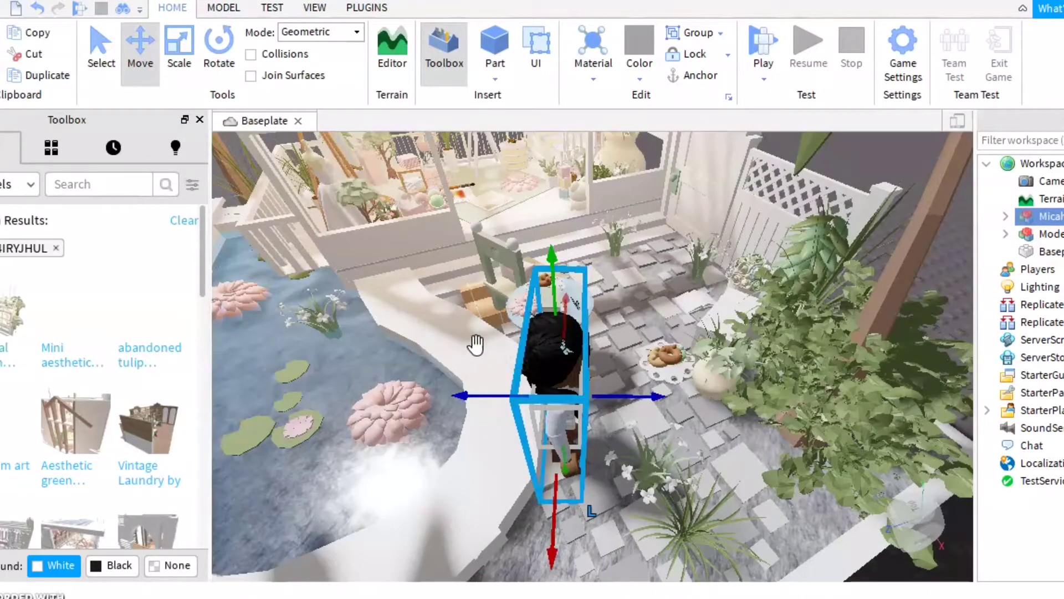
Step: Deselect the character and examine its placement in the decorated yard from several distances and angles
{"action": "scroll", "coordinate": [544, 244], "scroll_direction": "down", "scroll_amount": 5}
{"action": "right_click_drag", "start_coordinate": [549, 234], "coordinate": [553, 232]}
{"action": "scroll", "coordinate": [553, 232], "scroll_direction": "up", "scroll_amount": 2}
{"action": "left_click", "coordinate": [712, 263]}
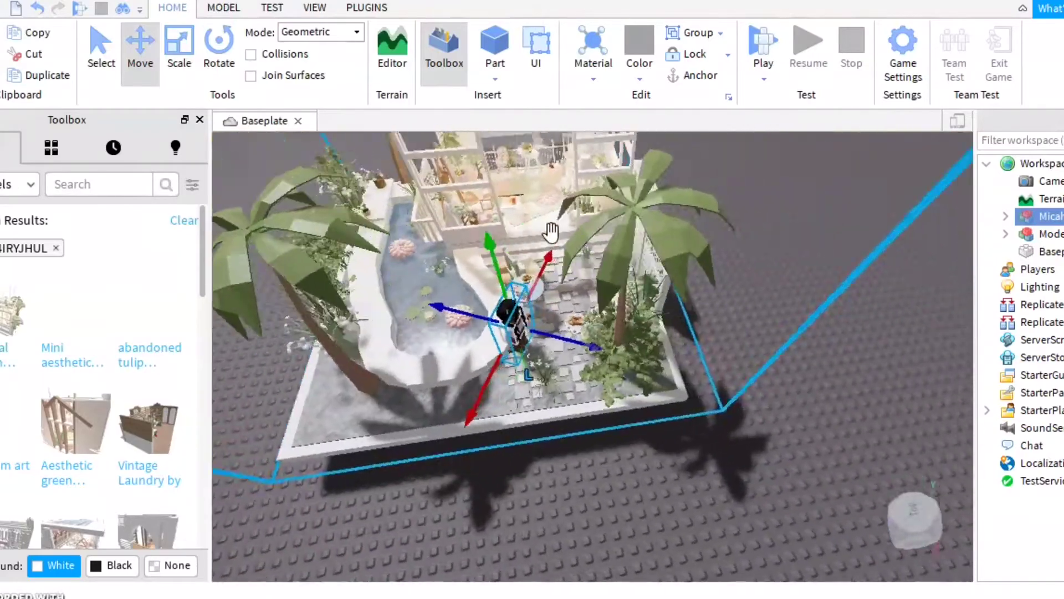
{"action": "scroll", "coordinate": [701, 255], "scroll_direction": "up", "scroll_amount": 3}
{"action": "right_click_drag", "start_coordinate": [712, 263], "coordinate": [724, 242]}
{"action": "scroll", "coordinate": [703, 256], "scroll_direction": "up", "scroll_amount": 2}
{"action": "scroll", "coordinate": [715, 249], "scroll_direction": "down", "scroll_amount": 4}
{"action": "scroll", "coordinate": [734, 243], "scroll_direction": "up", "scroll_amount": 4}
{"action": "scroll", "coordinate": [734, 243], "scroll_direction": "down", "scroll_amount": 4}
{"action": "scroll", "coordinate": [727, 242], "scroll_direction": "up", "scroll_amount": 3}
{"action": "scroll", "coordinate": [724, 242], "scroll_direction": "up", "scroll_amount": 3}
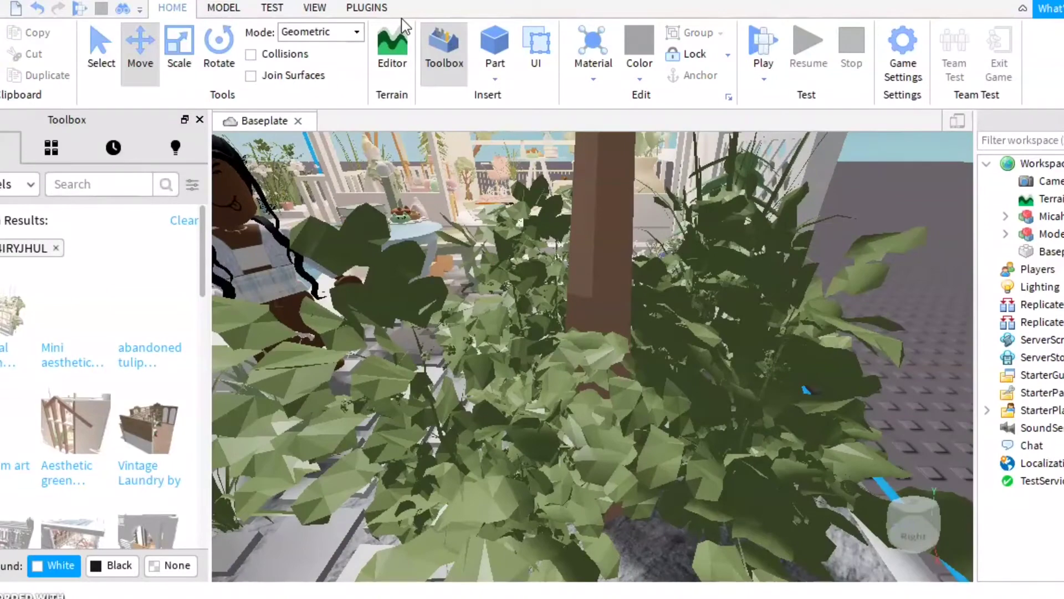
Step: Expand the character model and its Head in the Explorer, and select the face decal
{"action": "left_click", "coordinate": [367, 8]}
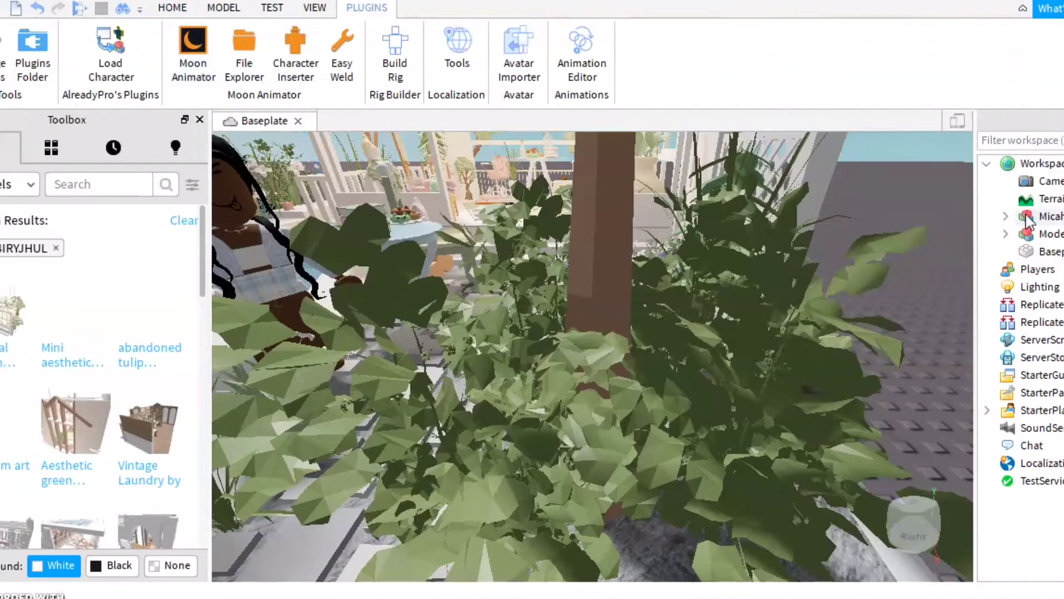
{"action": "right_click_drag", "start_coordinate": [811, 198], "coordinate": [811, 200]}
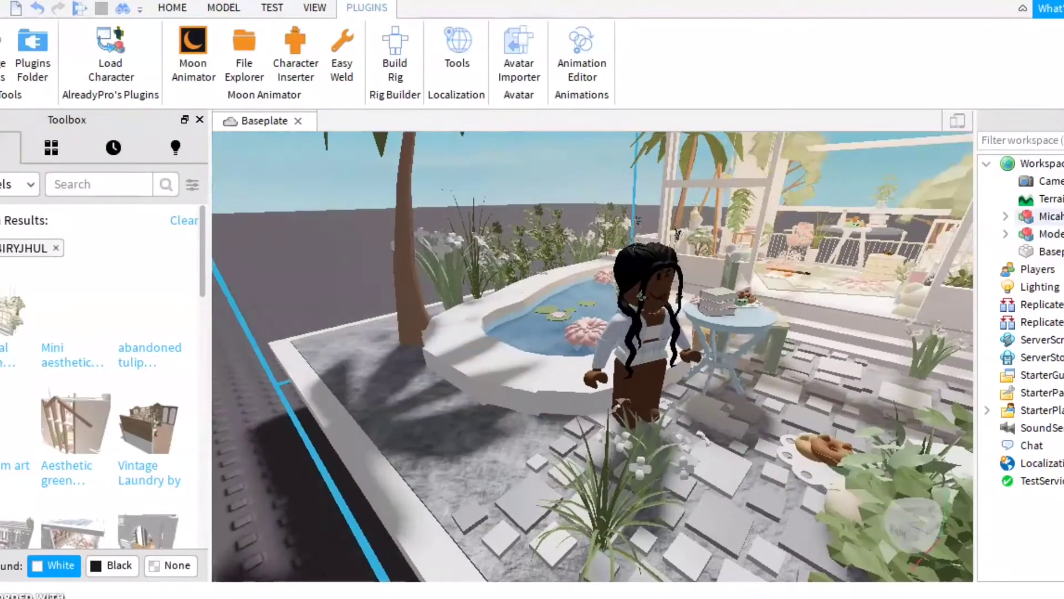
{"action": "left_click", "coordinate": [1005, 217]}
{"action": "scroll", "coordinate": [1007, 333], "scroll_direction": "down", "scroll_amount": 5}
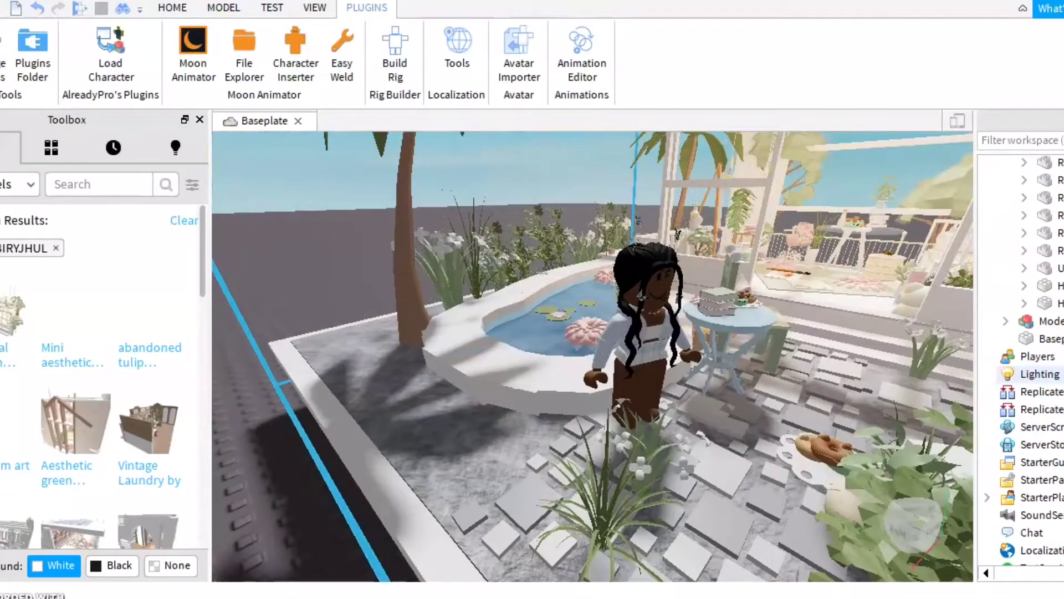
{"action": "left_click", "coordinate": [1024, 286]}
{"action": "left_click", "coordinate": [1059, 447]}
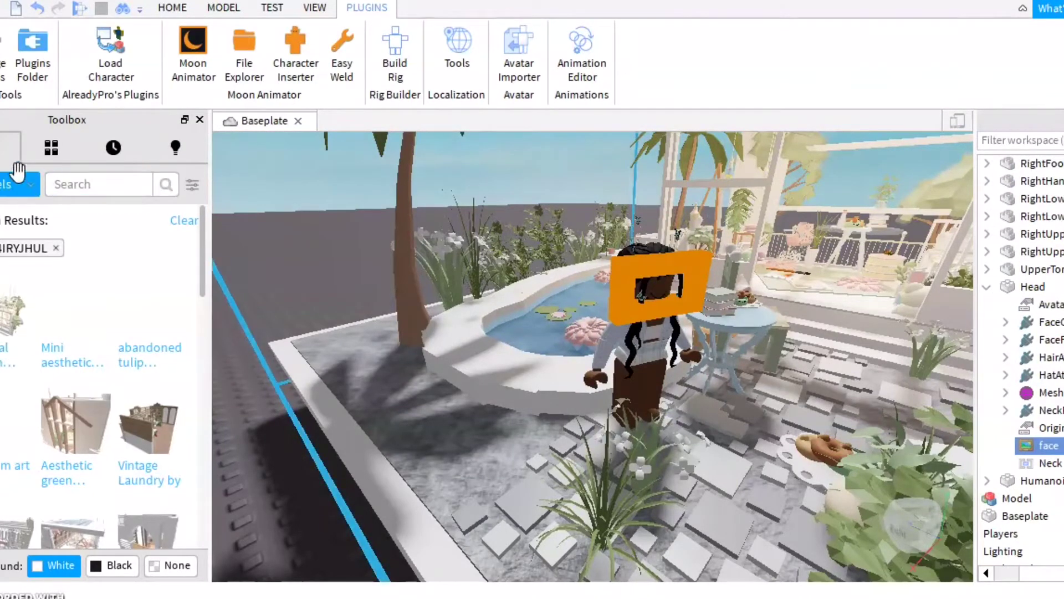
Step: Search the Toolbox images for "Super Super Happy Face" and remove the creator filter
{"action": "left_click", "coordinate": [11, 184]}
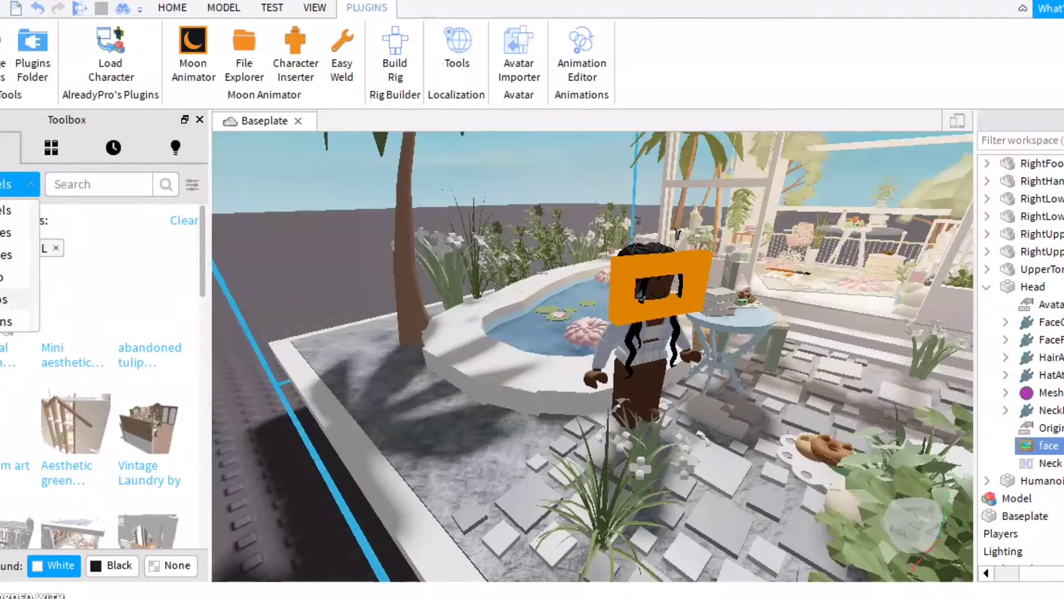
{"action": "left_click", "coordinate": [27, 233]}
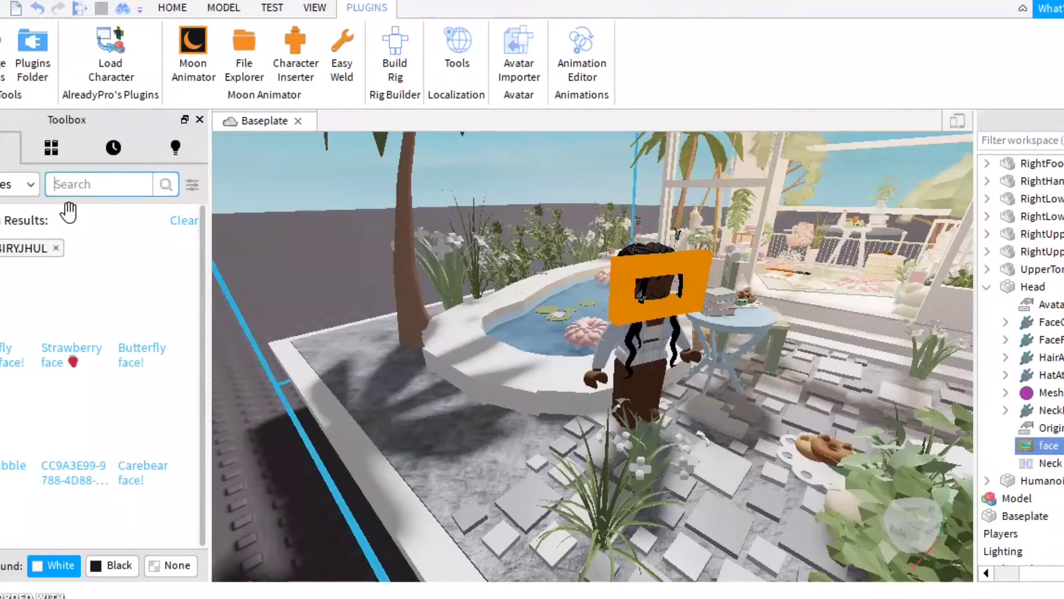
{"action": "type", "text": "Sup"}
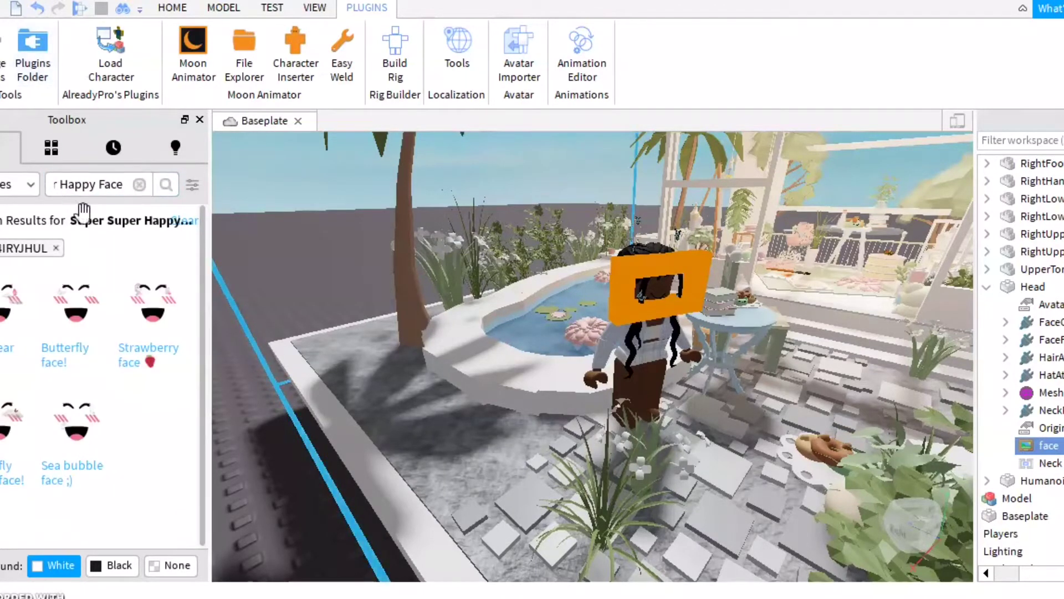
{"action": "left_click", "coordinate": [58, 242]}
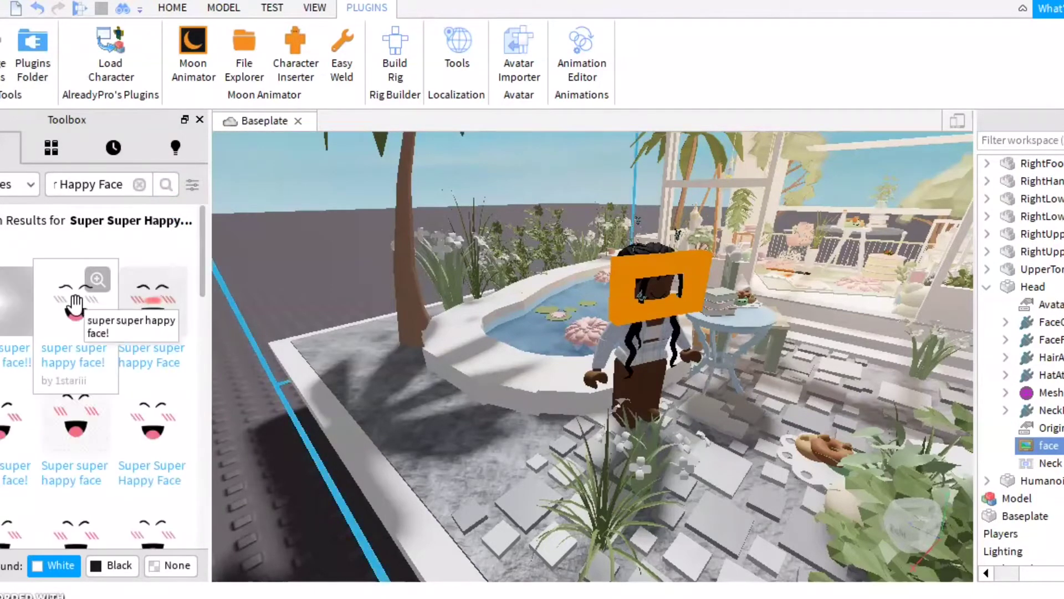
{"action": "scroll", "coordinate": [134, 407], "scroll_direction": "down", "scroll_amount": 3}
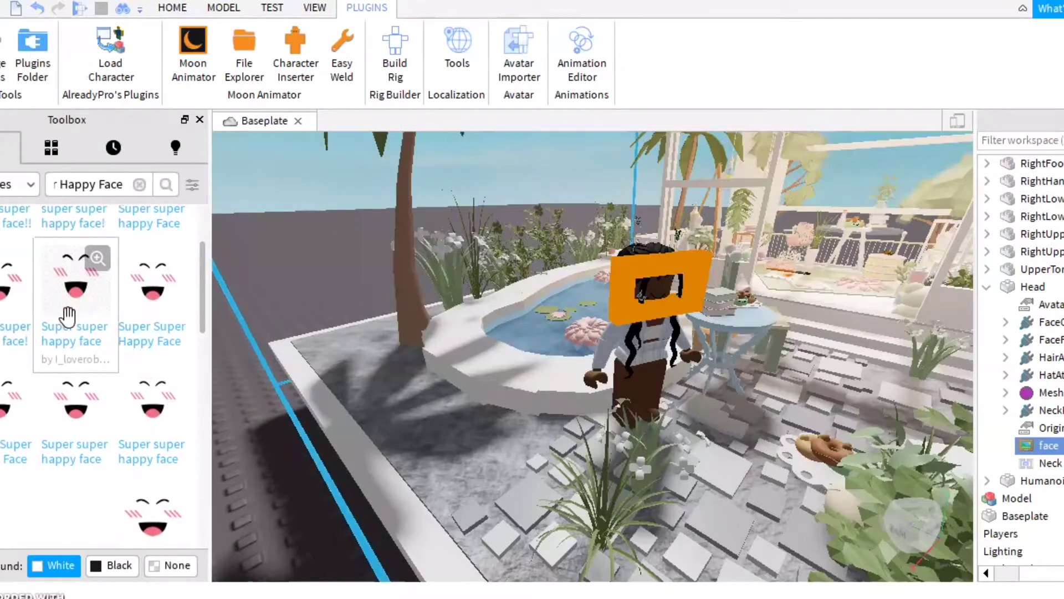
{"action": "scroll", "coordinate": [68, 316], "scroll_direction": "down", "scroll_amount": 3}
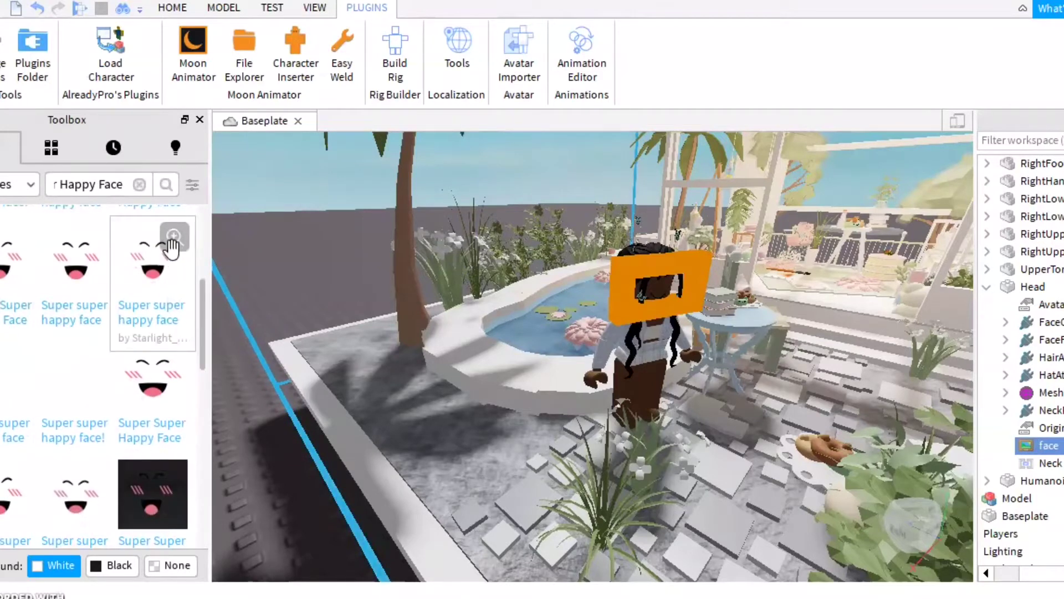
Step: Open the preview of a "Super super happy face" decal and copy its asset reference
{"action": "left_click", "coordinate": [174, 237]}
{"action": "left_click", "coordinate": [6, 530]}
{"action": "left_click", "coordinate": [7, 530]}
{"action": "left_click", "coordinate": [6, 531]}
{"action": "left_click", "coordinate": [72, 595]}
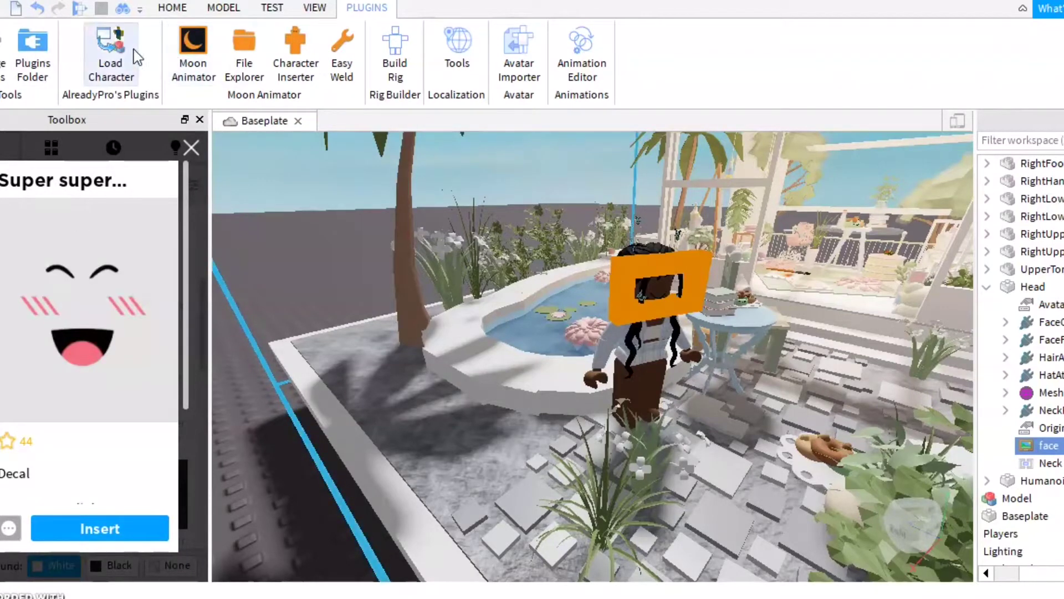
Step: Show the face decal's properties, enter the copied asset reference as its Texture, and close the Toolbox preview
{"action": "left_click", "coordinate": [310, 10]}
{"action": "left_click", "coordinate": [55, 55]}
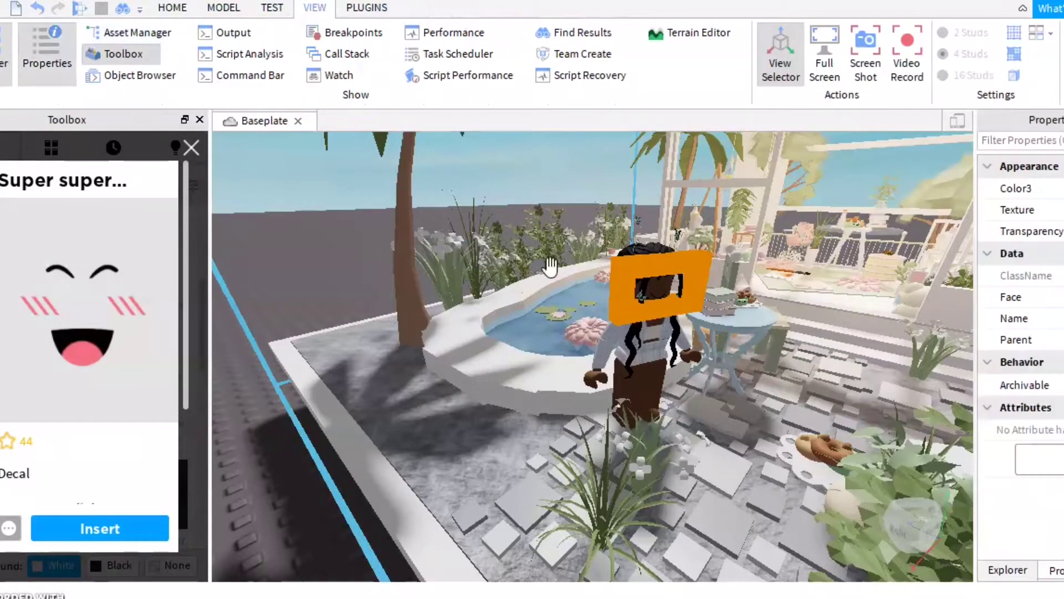
{"action": "left_click", "coordinate": [1032, 210]}
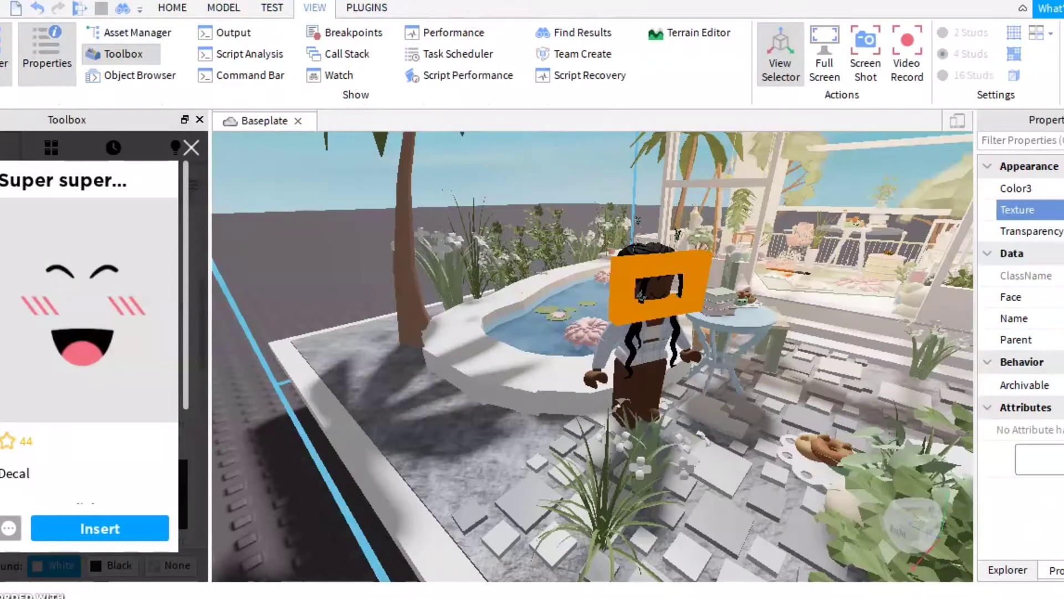
{"action": "key", "text": "Return"}
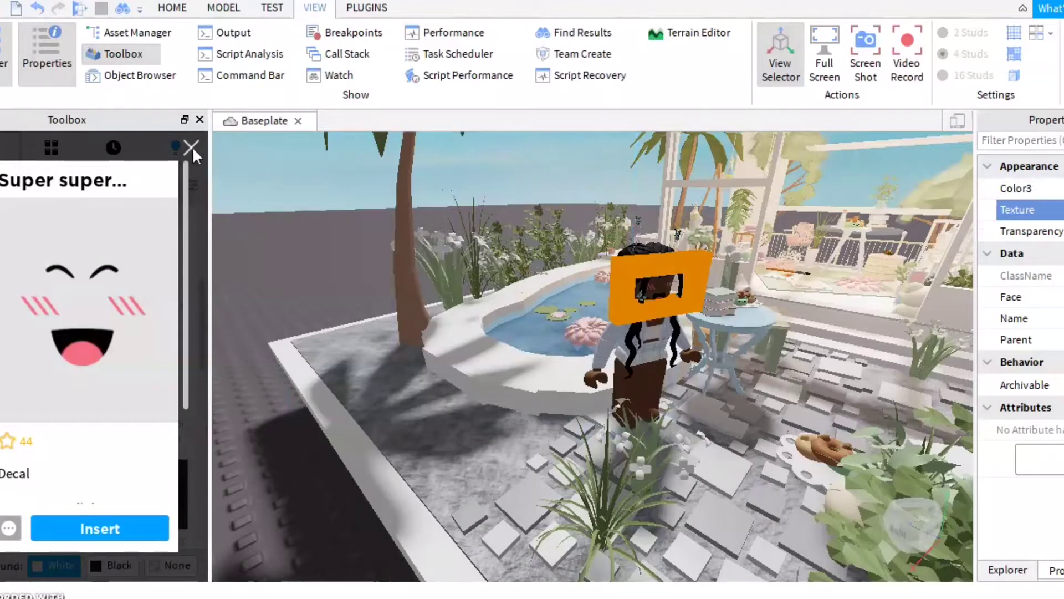
{"action": "left_click", "coordinate": [191, 147]}
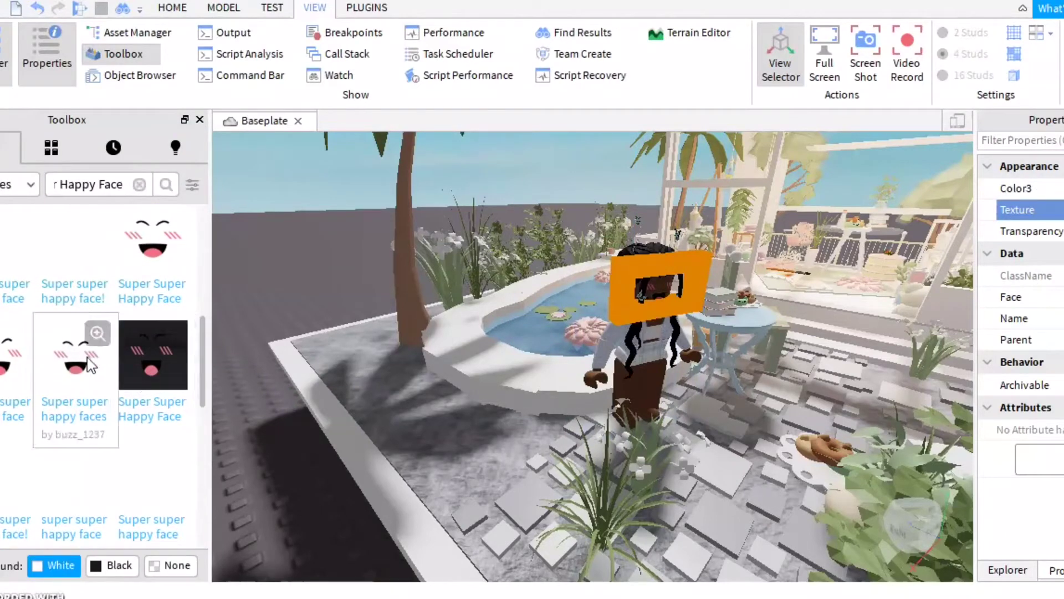
Step: Preview several other super super happy face decals in the Toolbox to compare their images
{"action": "left_click", "coordinate": [93, 341]}
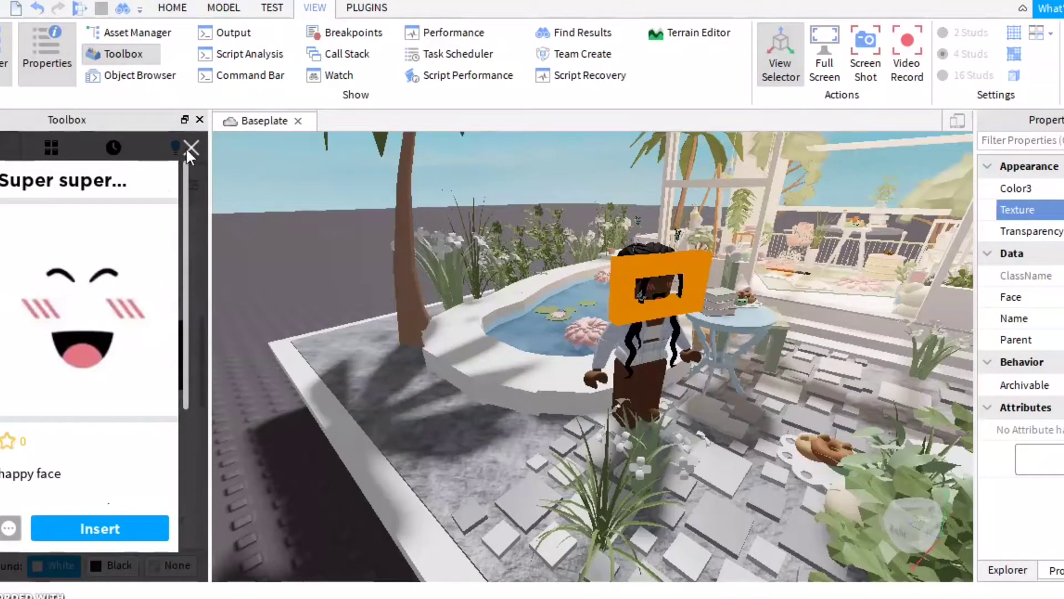
{"action": "left_click", "coordinate": [189, 148]}
{"action": "left_click", "coordinate": [17, 334]}
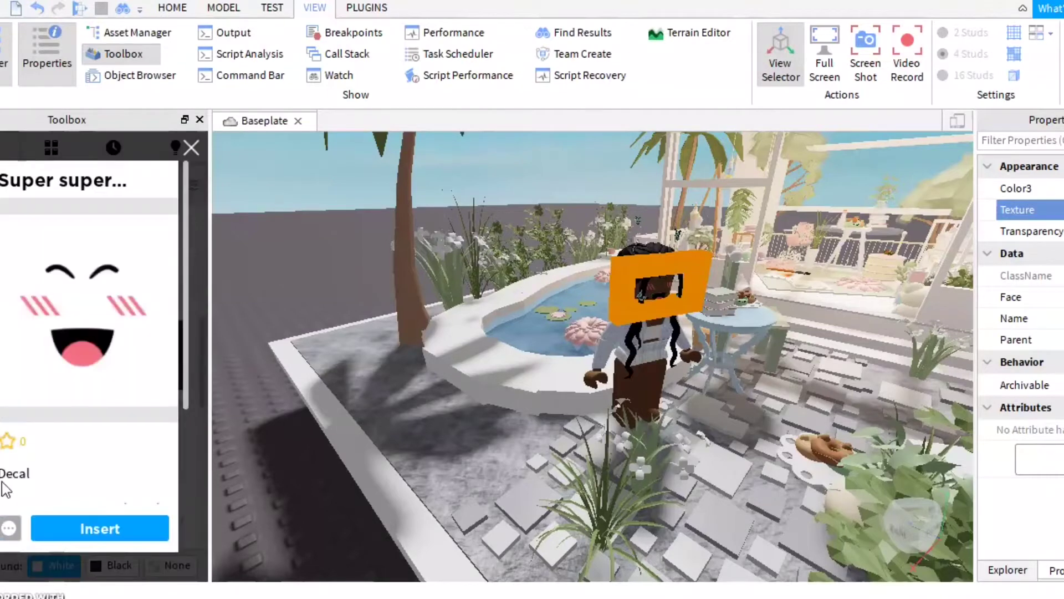
{"action": "left_click", "coordinate": [188, 148]}
{"action": "scroll", "coordinate": [95, 399], "scroll_direction": "down", "scroll_amount": 1}
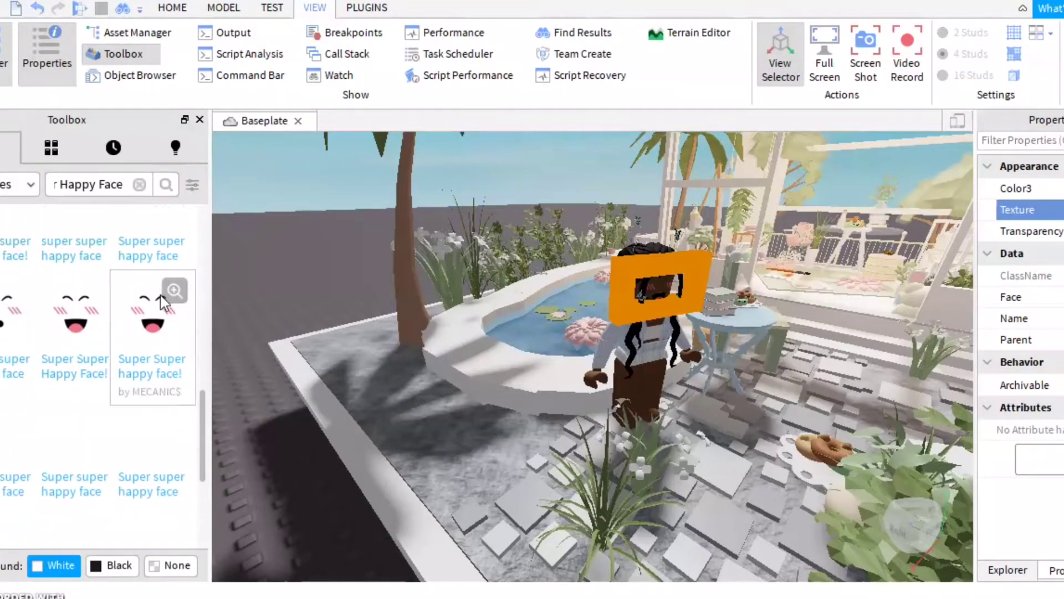
{"action": "left_click", "coordinate": [165, 291]}
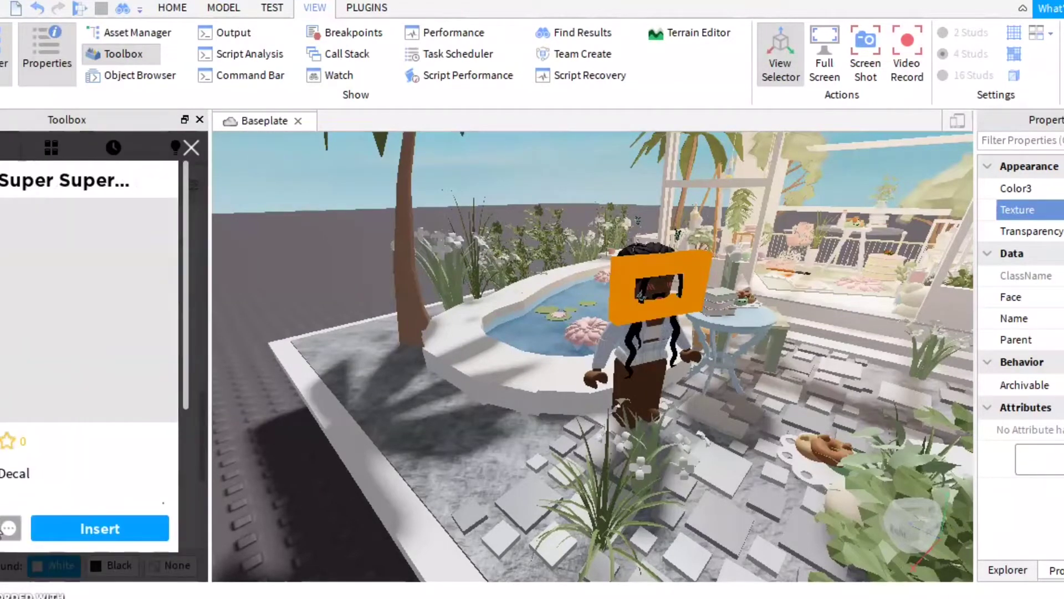
{"action": "left_click", "coordinate": [189, 147]}
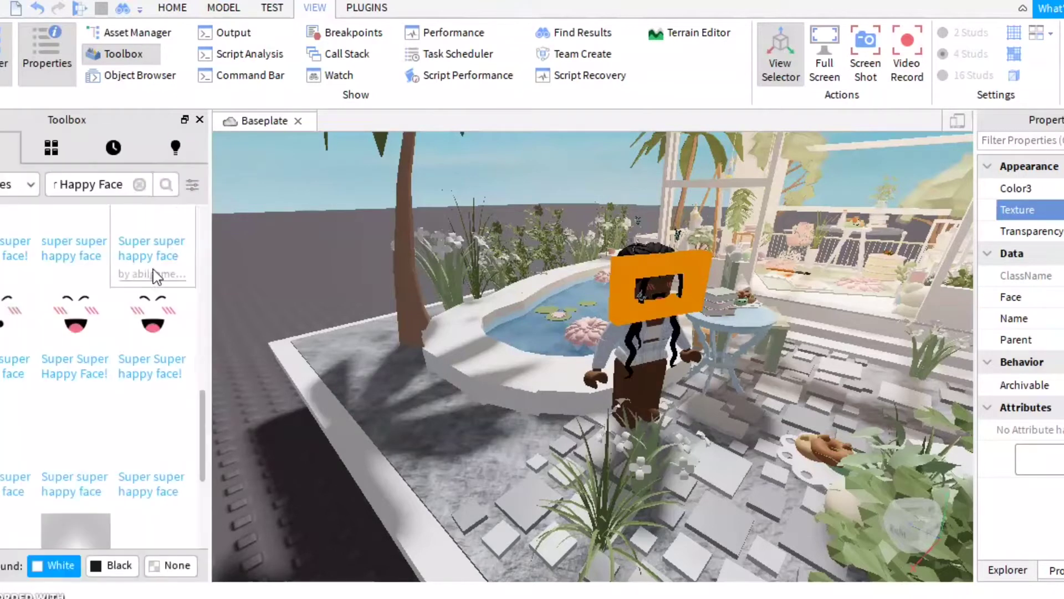
Step: Copy the asset reference of the "Super Super Happy Face!" decal and set it as the face decal's Texture
{"action": "left_click", "coordinate": [90, 293]}
{"action": "left_click", "coordinate": [9, 531]}
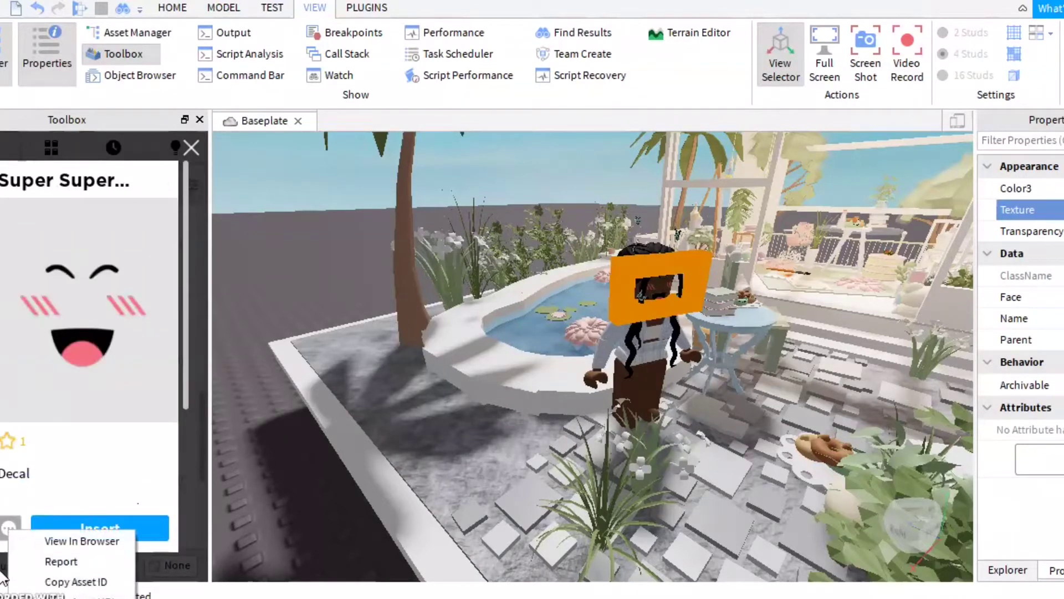
{"action": "left_click", "coordinate": [94, 597]}
{"action": "left_click", "coordinate": [1060, 189]}
{"action": "left_click", "coordinate": [1061, 210]}
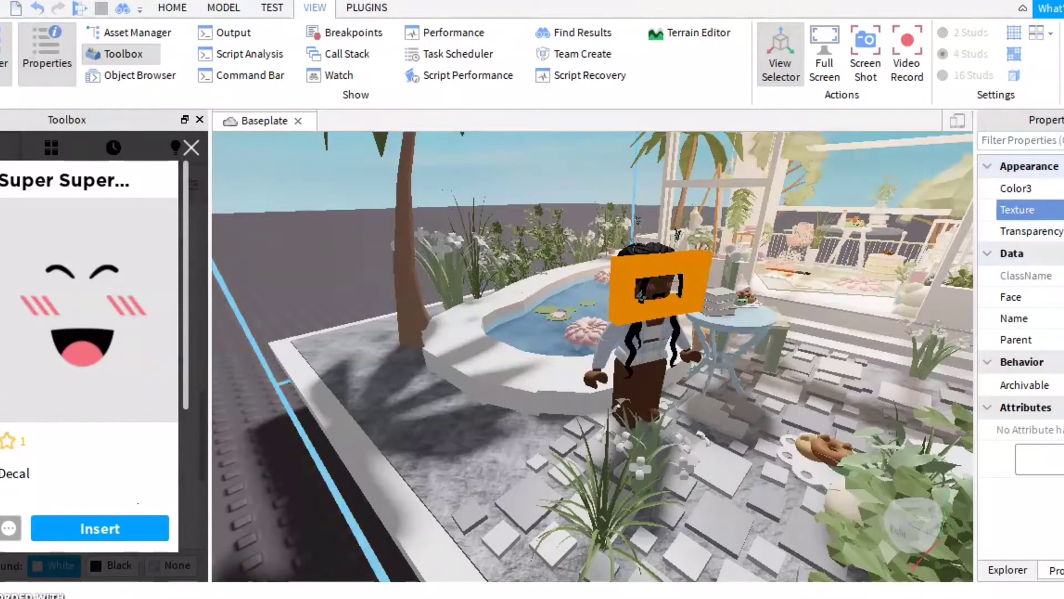
{"action": "left_click", "coordinate": [392, 291]}
Step: Close the decal preview and examine the character's new face up close and from farther away in the yard
{"action": "right_click_drag", "start_coordinate": [726, 262], "coordinate": [718, 268]}
{"action": "scroll", "coordinate": [717, 266], "scroll_direction": "up", "scroll_amount": 3}
{"action": "scroll", "coordinate": [717, 267], "scroll_direction": "down", "scroll_amount": 4}
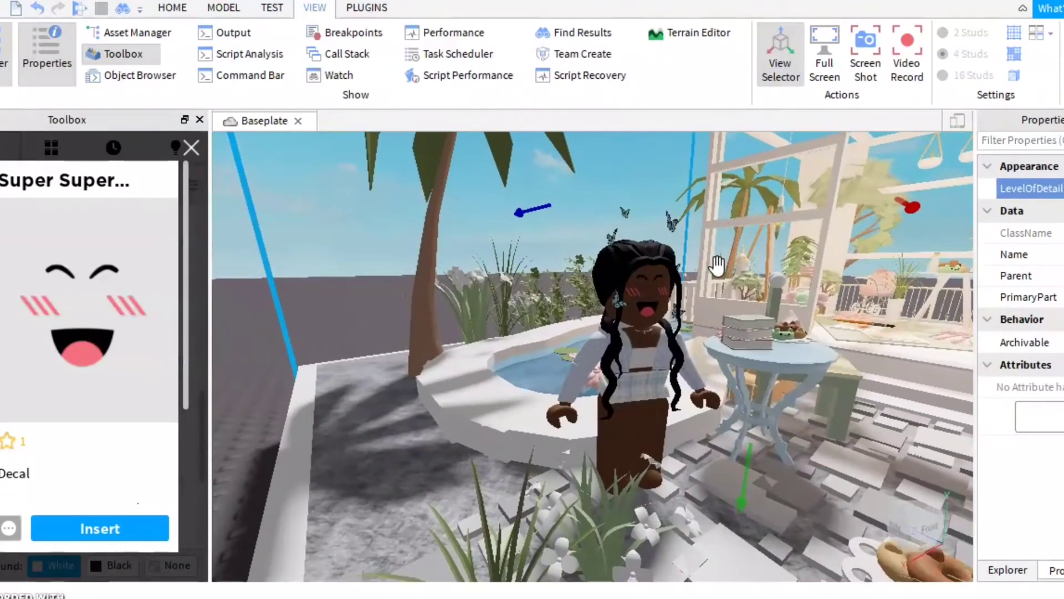
{"action": "scroll", "coordinate": [718, 269], "scroll_direction": "down", "scroll_amount": 3}
{"action": "left_click", "coordinate": [191, 147]}
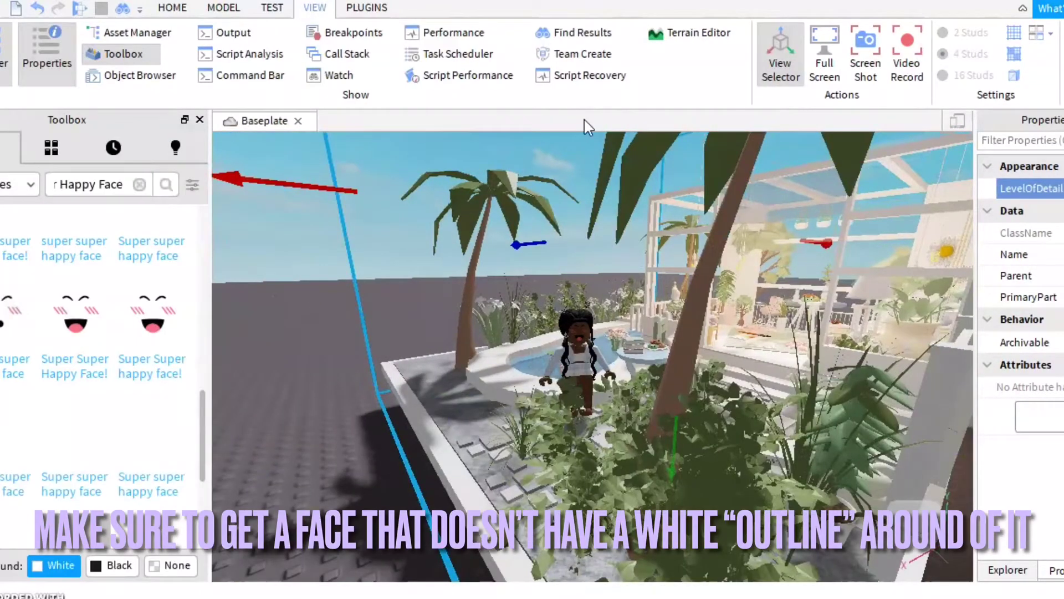
{"action": "scroll", "coordinate": [624, 209], "scroll_direction": "up", "scroll_amount": 5}
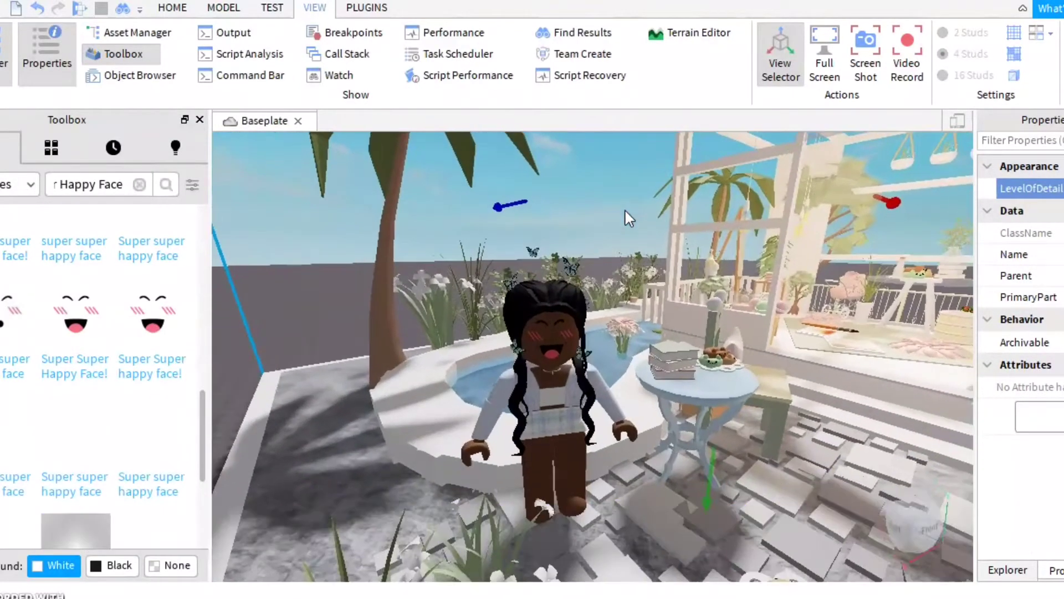
{"action": "scroll", "coordinate": [624, 210], "scroll_direction": "up", "scroll_amount": 4}
{"action": "scroll", "coordinate": [624, 209], "scroll_direction": "down", "scroll_amount": 3}
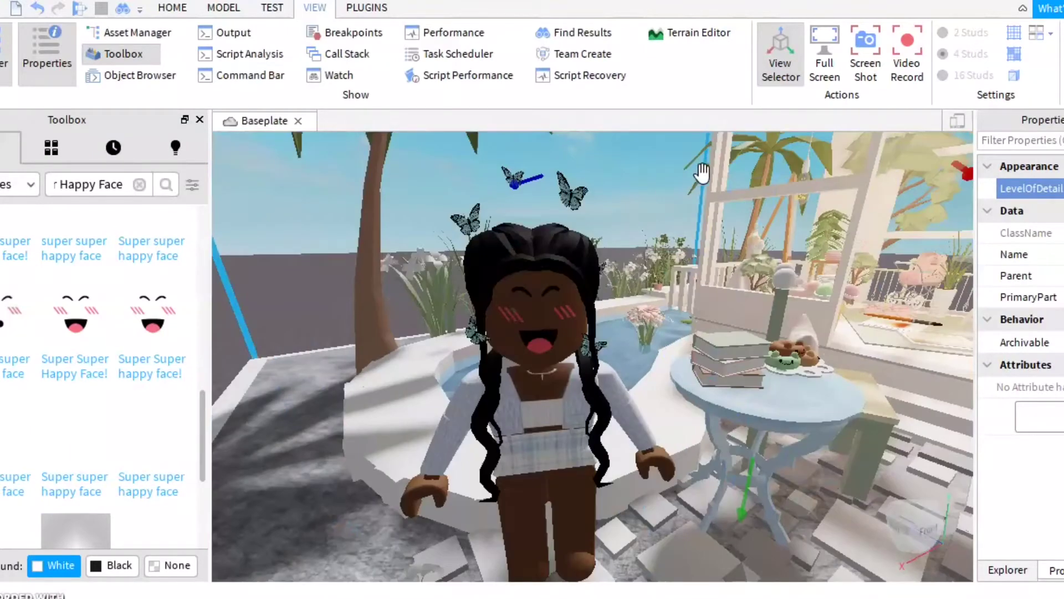
{"action": "scroll", "coordinate": [702, 172], "scroll_direction": "down", "scroll_amount": 8}
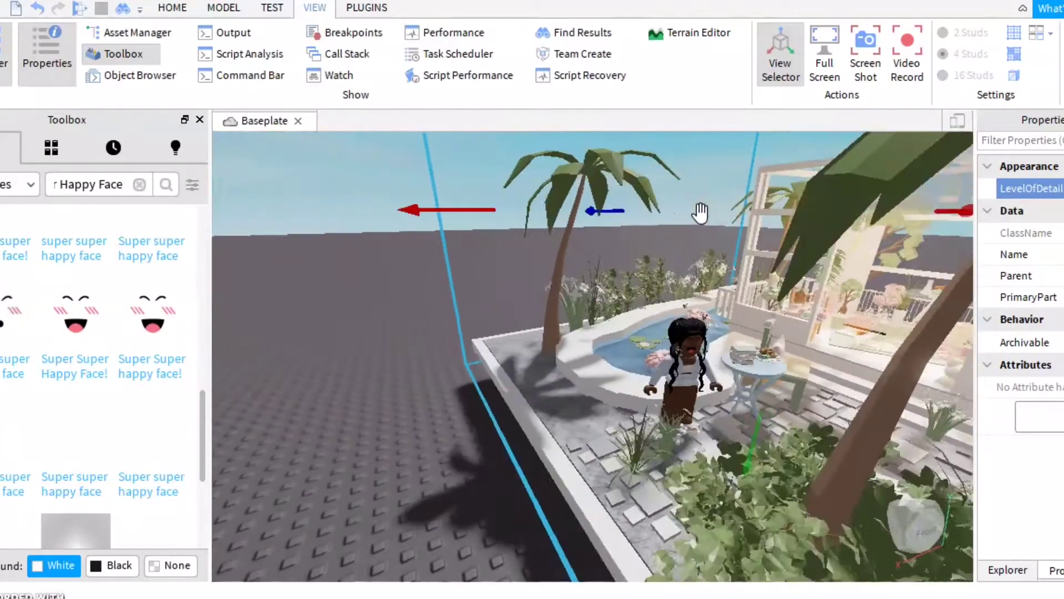
{"action": "scroll", "coordinate": [673, 222], "scroll_direction": "up", "scroll_amount": 3}
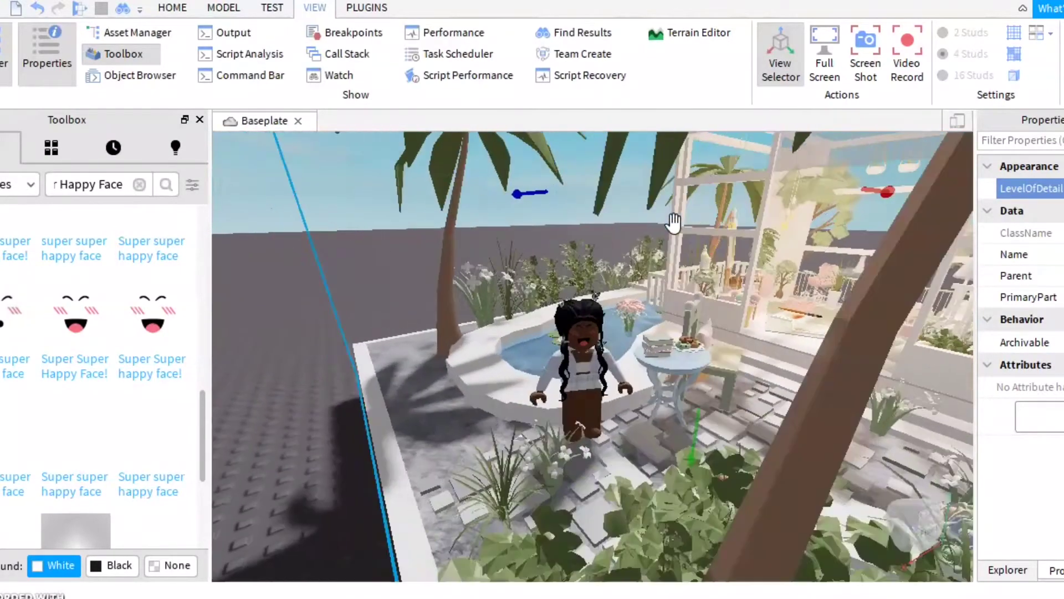
Step: Open Moon Animator and, with the side panels hidden, move and shrink its window so it does not cover the character
{"action": "scroll", "coordinate": [673, 222], "scroll_direction": "up", "scroll_amount": 2}
{"action": "left_click", "coordinate": [367, 8]}
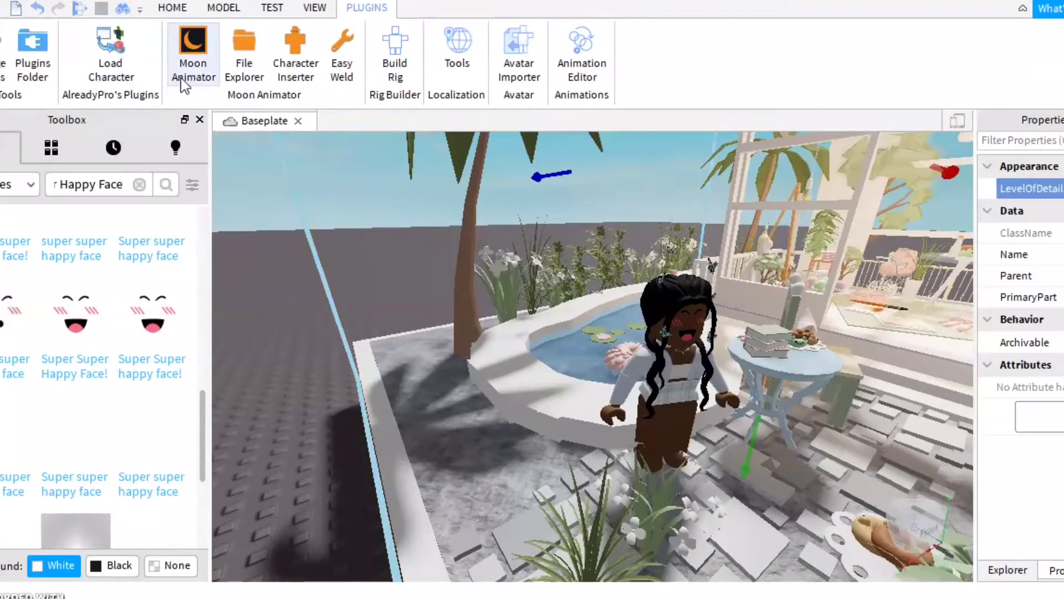
{"action": "left_click", "coordinate": [183, 79]}
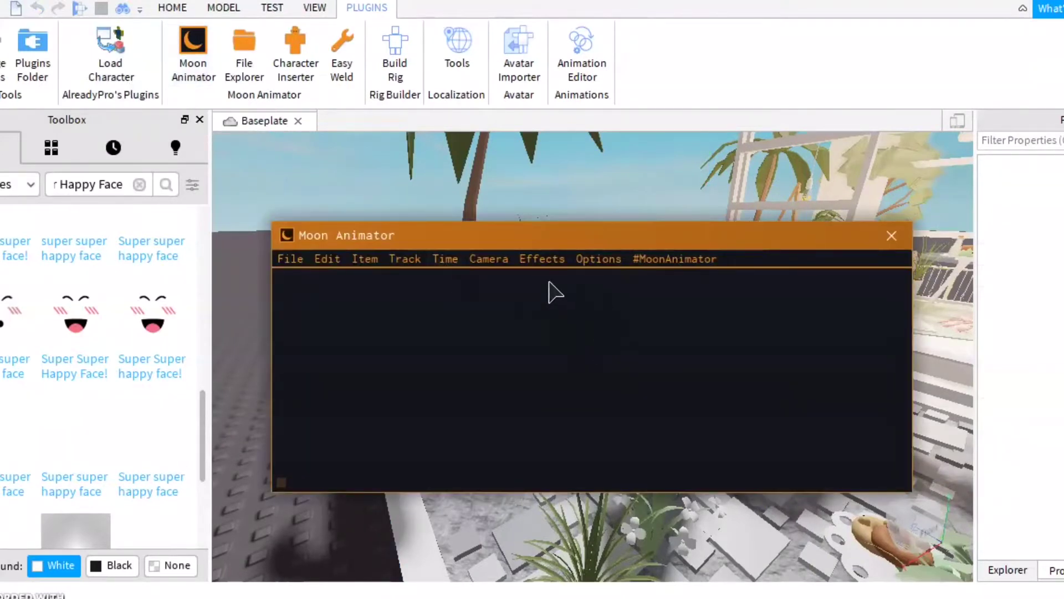
{"action": "left_click_drag", "start_coordinate": [472, 235], "coordinate": [315, 38]}
{"action": "left_click_drag", "start_coordinate": [505, 124], "coordinate": [202, 123]}
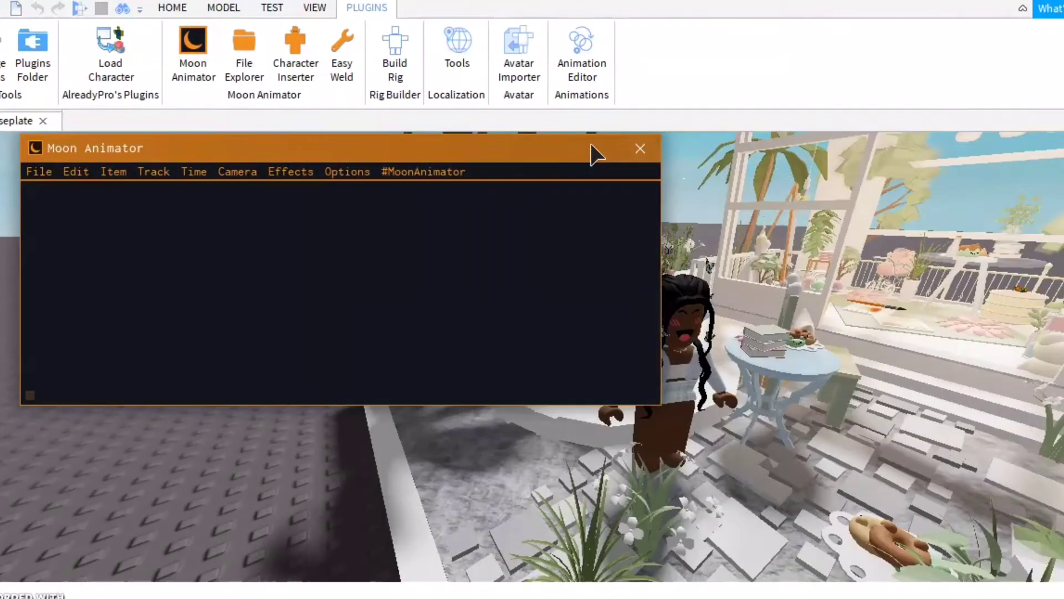
{"action": "left_click_drag", "start_coordinate": [591, 145], "coordinate": [534, 144]}
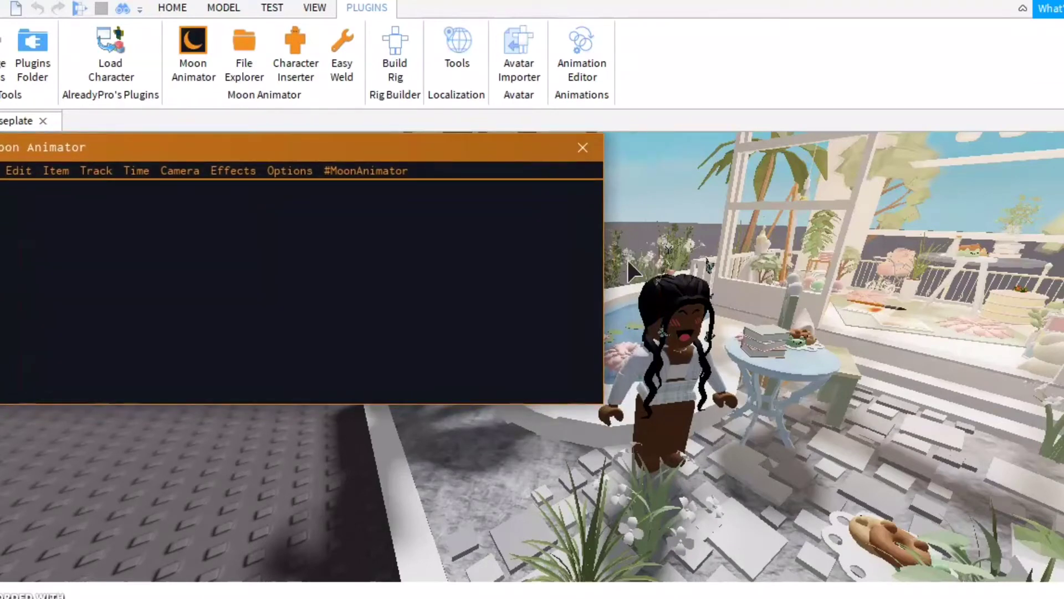
{"action": "left_click_drag", "start_coordinate": [606, 256], "coordinate": [414, 260]}
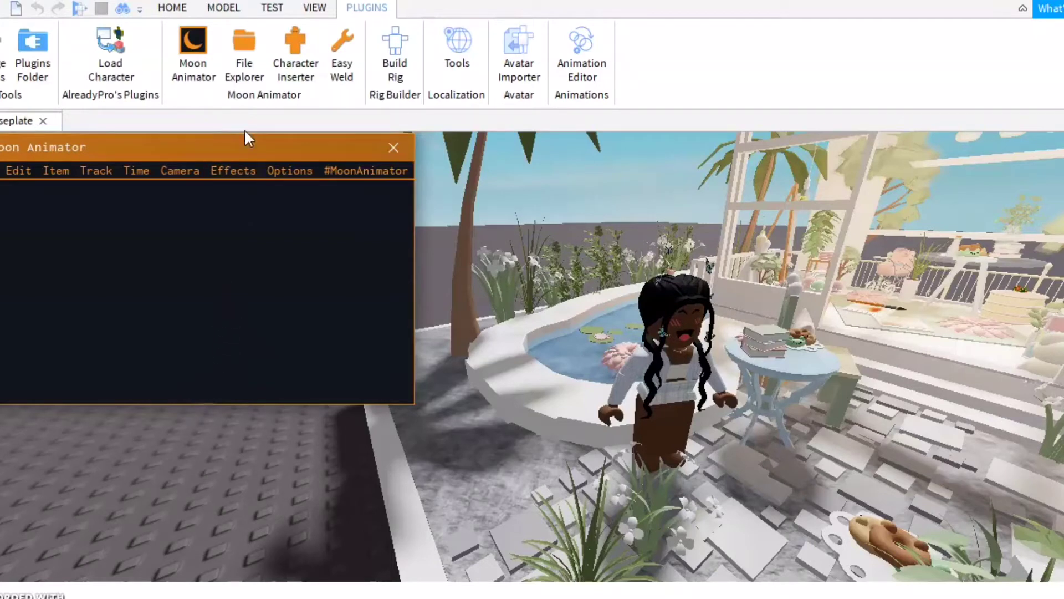
{"action": "mouse_move", "coordinate": [245, 132]}
{"action": "left_mouse_down"}
{"action": "mouse_move", "coordinate": [235, 195]}
{"action": "mouse_move", "coordinate": [227, 141]}
{"action": "left_mouse_up"}
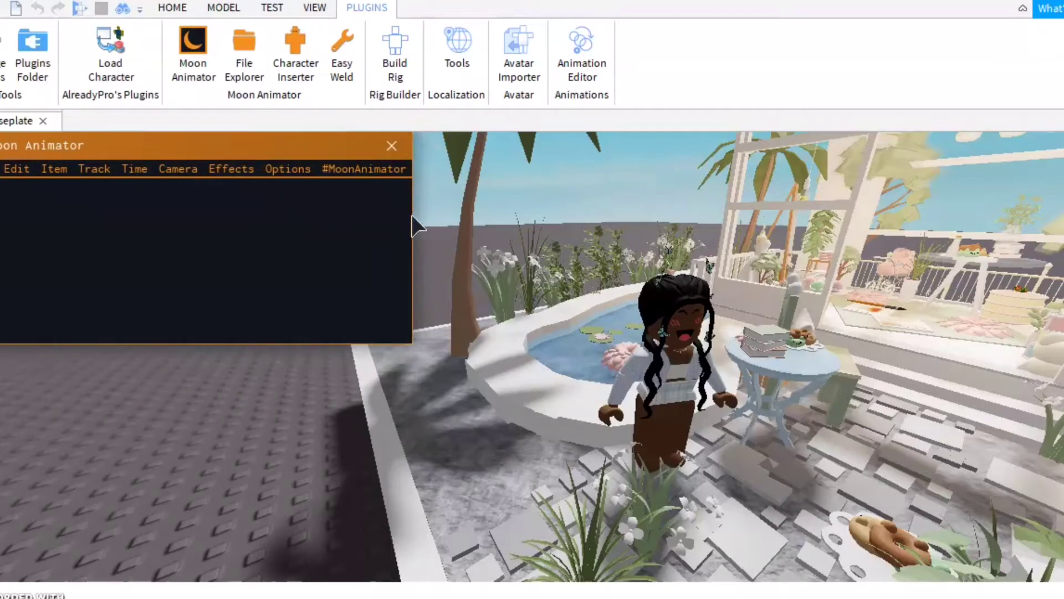
Step: Create a new animation of type Animation named Tutorial in Moon Animator
{"action": "left_click", "coordinate": [2, 172]}
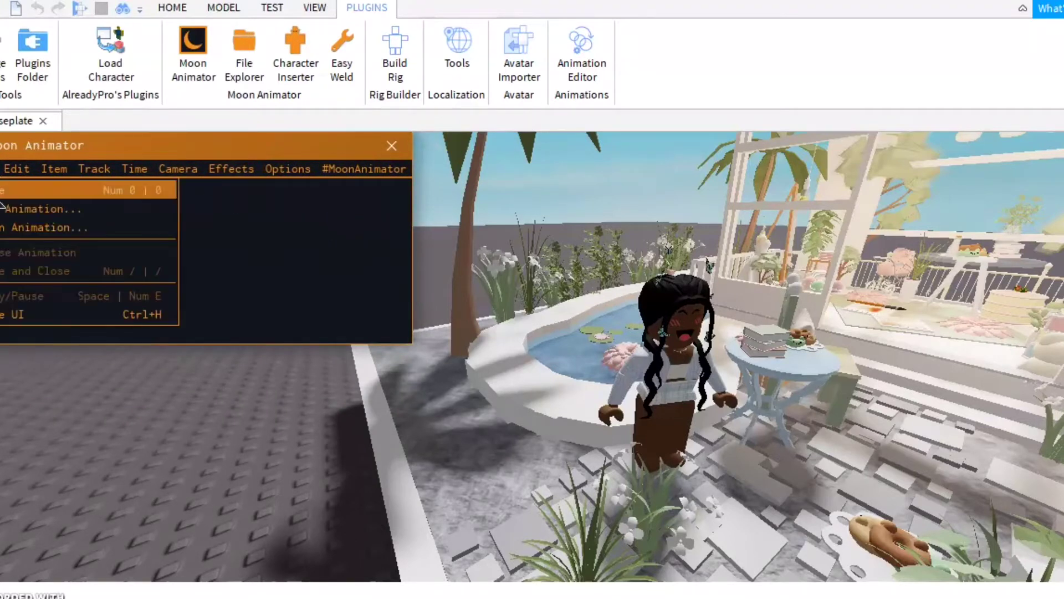
{"action": "left_click", "coordinate": [11, 207]}
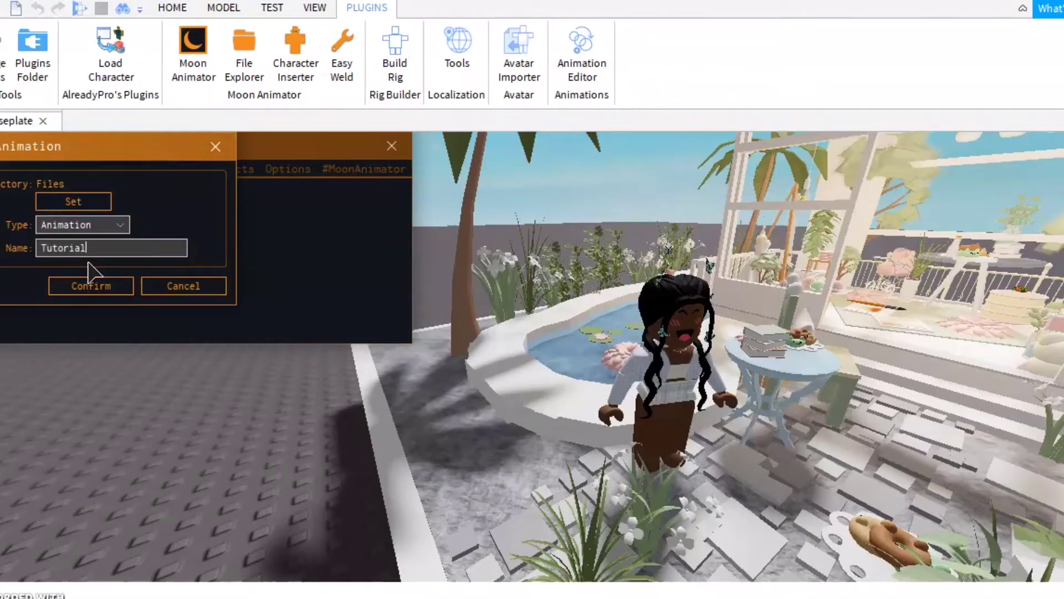
{"action": "left_click", "coordinate": [76, 289]}
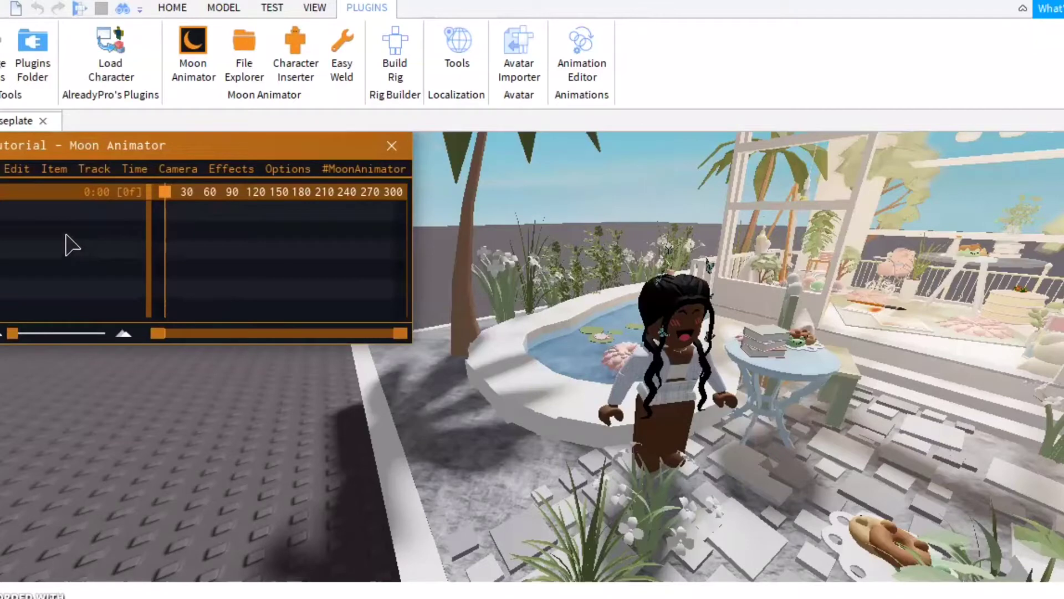
Step: Add the character's rig as an item to the Tutorial animation and hide the Explorer shown for the selection
{"action": "left_click", "coordinate": [2, 202]}
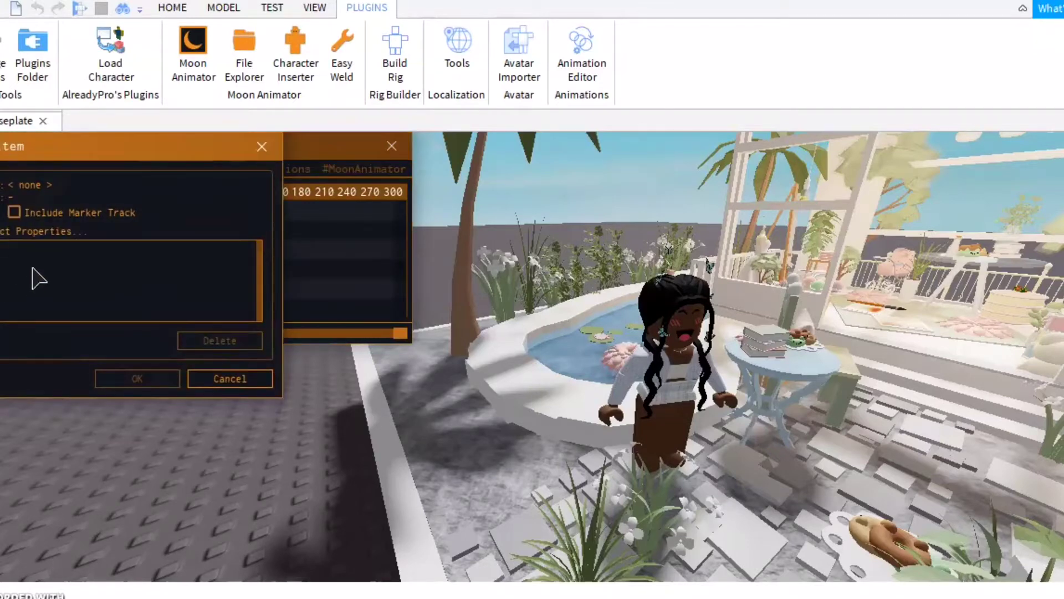
{"action": "left_click", "coordinate": [322, 8]}
{"action": "left_click", "coordinate": [6, 53]}
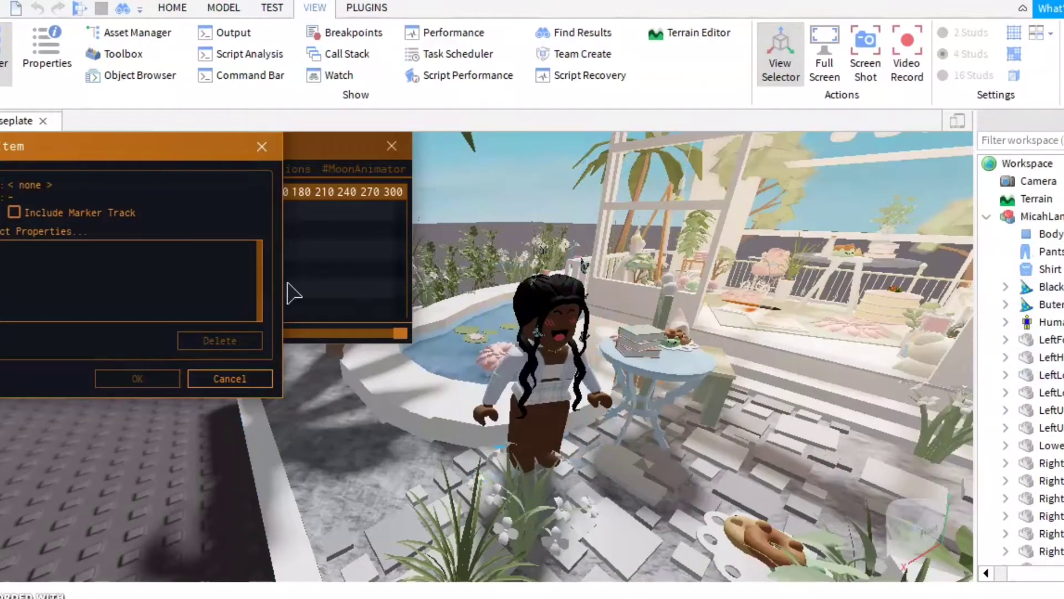
{"action": "left_click", "coordinate": [582, 265]}
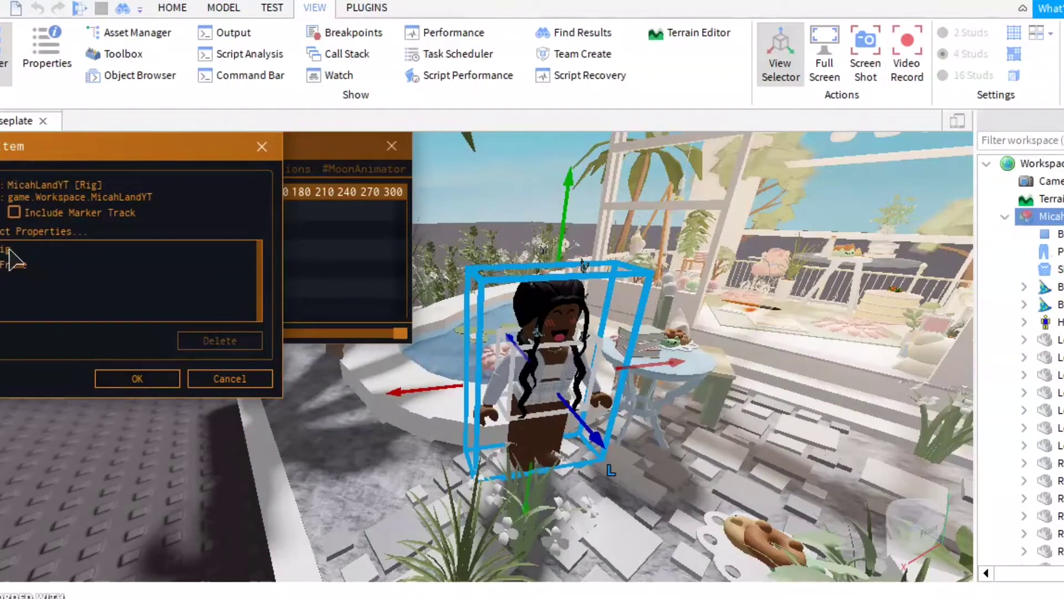
{"action": "left_click", "coordinate": [133, 379]}
{"action": "scroll", "coordinate": [578, 195], "scroll_direction": "down", "scroll_amount": 5}
{"action": "right_click_drag", "start_coordinate": [578, 195], "coordinate": [668, 191]}
{"action": "scroll", "coordinate": [578, 196], "scroll_direction": "up", "scroll_amount": 5}
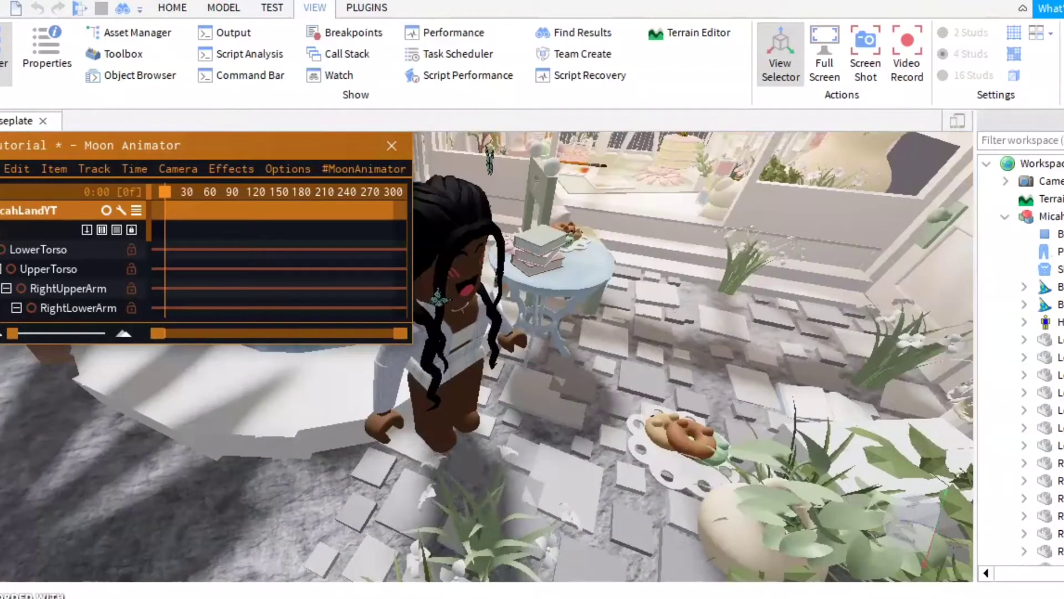
{"action": "left_click", "coordinate": [1063, 120]}
Step: Rotate the character's right upper leg forward by about 90° at frame 0
{"action": "right_click_drag", "start_coordinate": [813, 237], "coordinate": [801, 237]}
{"action": "scroll", "coordinate": [813, 238], "scroll_direction": "down", "scroll_amount": 2}
{"action": "scroll", "coordinate": [813, 235], "scroll_direction": "down", "scroll_amount": 3}
{"action": "scroll", "coordinate": [813, 235], "scroll_direction": "up", "scroll_amount": 3}
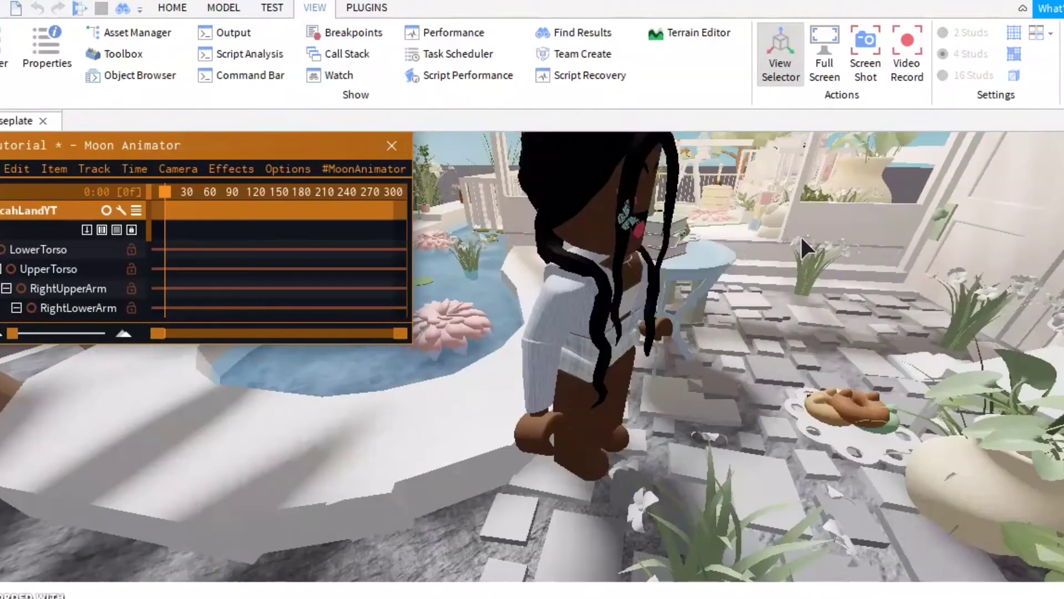
{"action": "right_click_drag", "start_coordinate": [633, 322], "coordinate": [622, 378]}
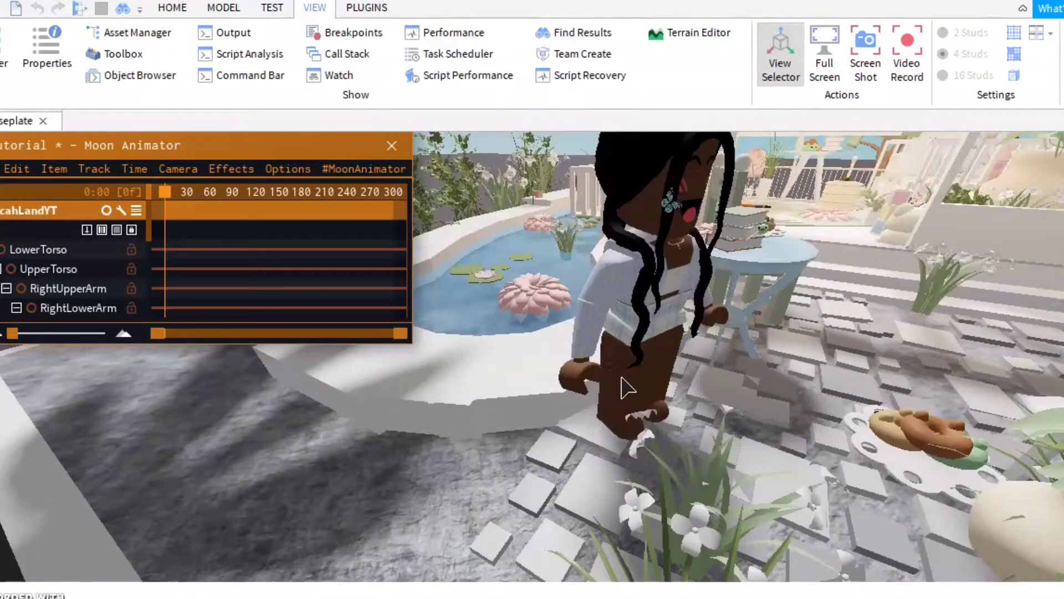
{"action": "left_click", "coordinate": [625, 384]}
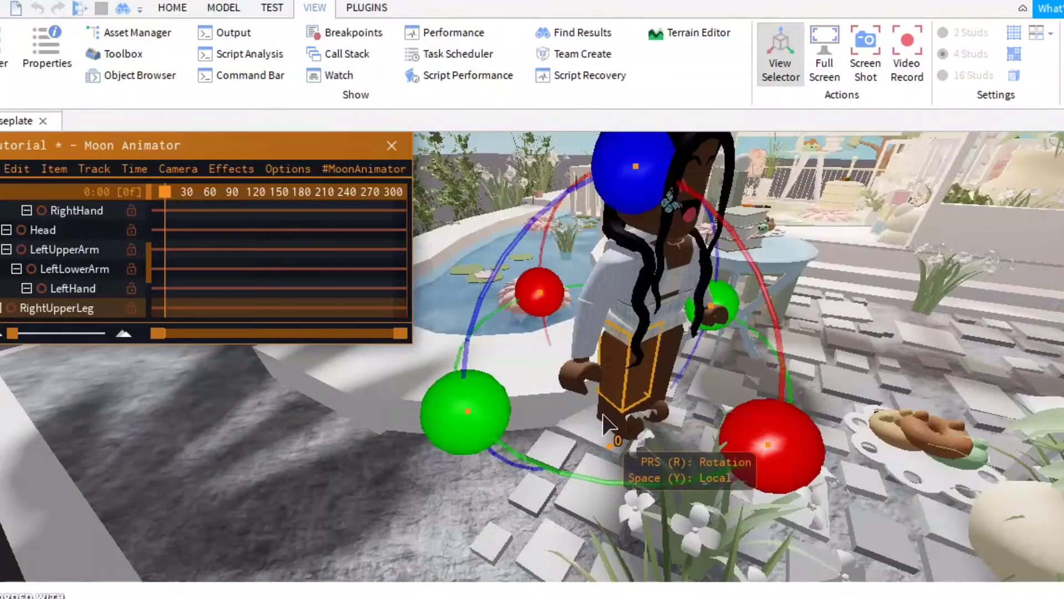
{"action": "left_click", "coordinate": [609, 420]}
{"action": "left_click", "coordinate": [615, 383]}
{"action": "scroll", "coordinate": [621, 383], "scroll_direction": "up", "scroll_amount": 1}
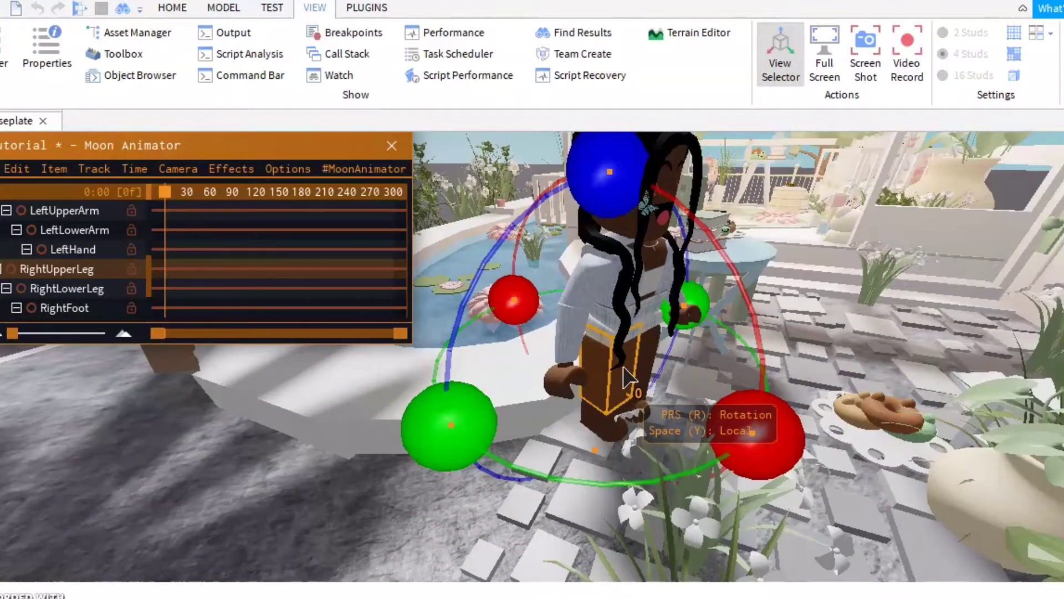
{"action": "left_click_drag", "start_coordinate": [758, 421], "coordinate": [605, 204]}
Step: Bend the character's right lower leg downward from the knee by about 71° at frame 0
{"action": "left_click", "coordinate": [673, 366]}
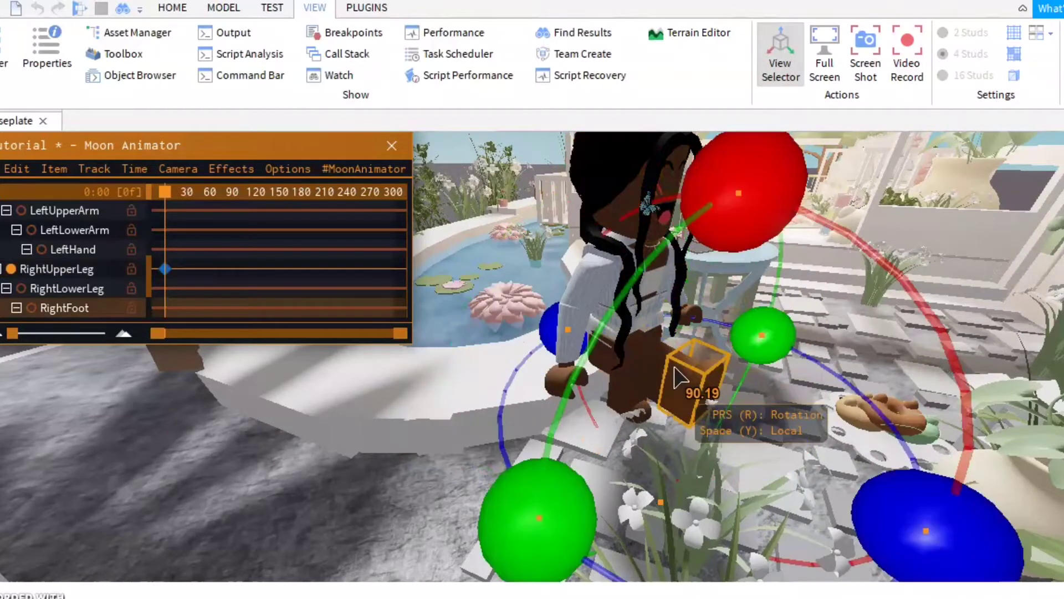
{"action": "left_click", "coordinate": [655, 369]}
{"action": "left_click_drag", "start_coordinate": [685, 209], "coordinate": [956, 493]}
Step: Rotate the character's left upper leg forward by about 85° at frame 0
{"action": "right_click_drag", "start_coordinate": [725, 342], "coordinate": [722, 339]}
{"action": "left_click", "coordinate": [524, 395]}
{"action": "right_click_drag", "start_coordinate": [508, 421], "coordinate": [521, 367]}
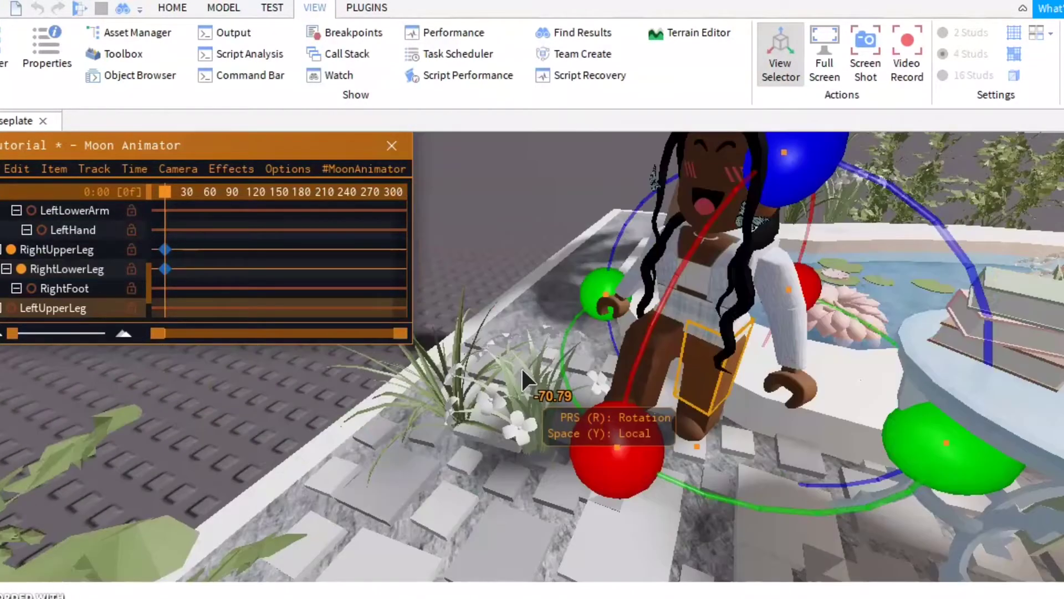
{"action": "left_click_drag", "start_coordinate": [612, 436], "coordinate": [765, 309]}
Step: Rotate the left foot by about 0.6° and bend the left lower leg downward from the knee by about 59°
{"action": "left_click", "coordinate": [678, 381]}
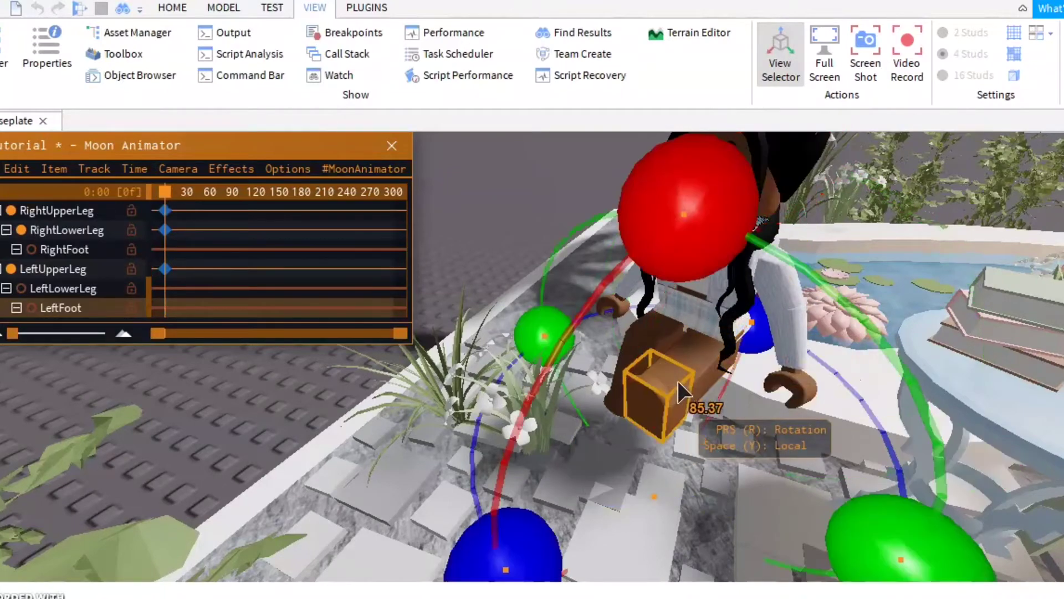
{"action": "scroll", "coordinate": [711, 336], "scroll_direction": "up", "scroll_amount": 3}
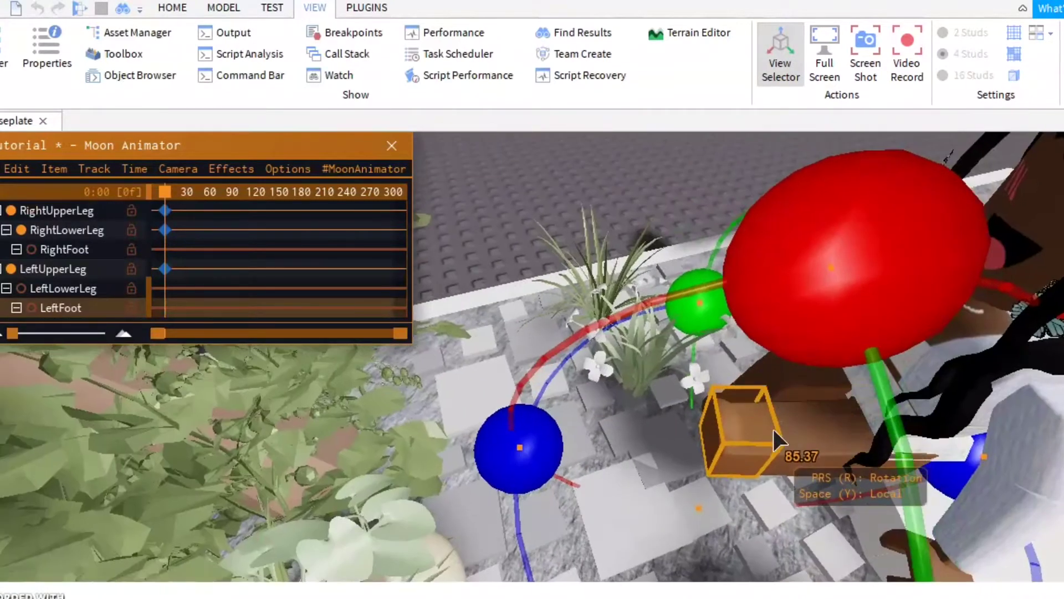
{"action": "scroll", "coordinate": [776, 429], "scroll_direction": "up", "scroll_amount": 2}
{"action": "left_click", "coordinate": [782, 431]}
{"action": "left_click", "coordinate": [743, 430]}
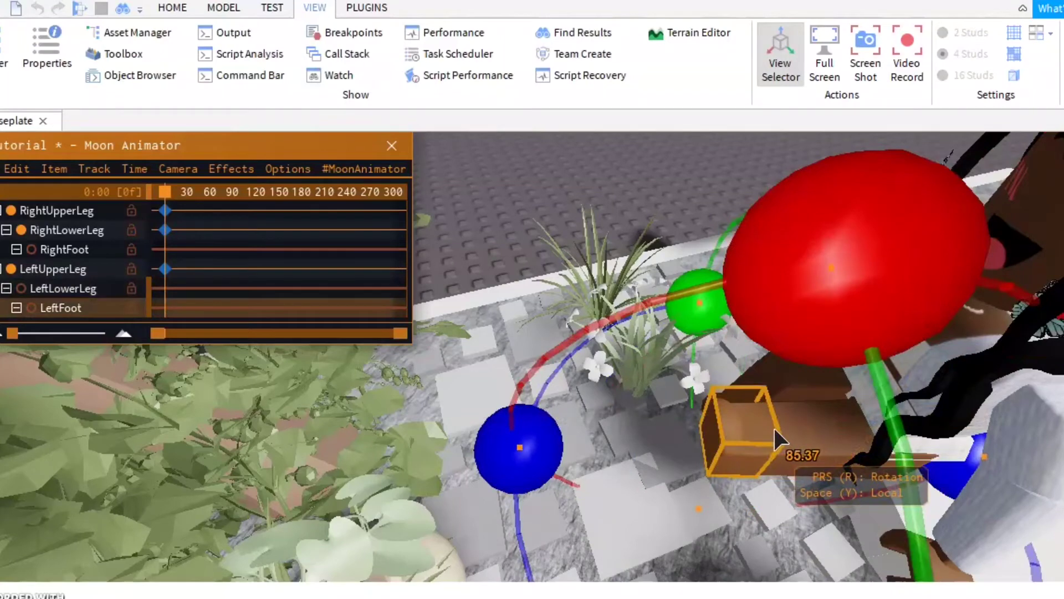
{"action": "left_click_drag", "start_coordinate": [827, 333], "coordinate": [804, 340]}
{"action": "left_click", "coordinate": [808, 416]}
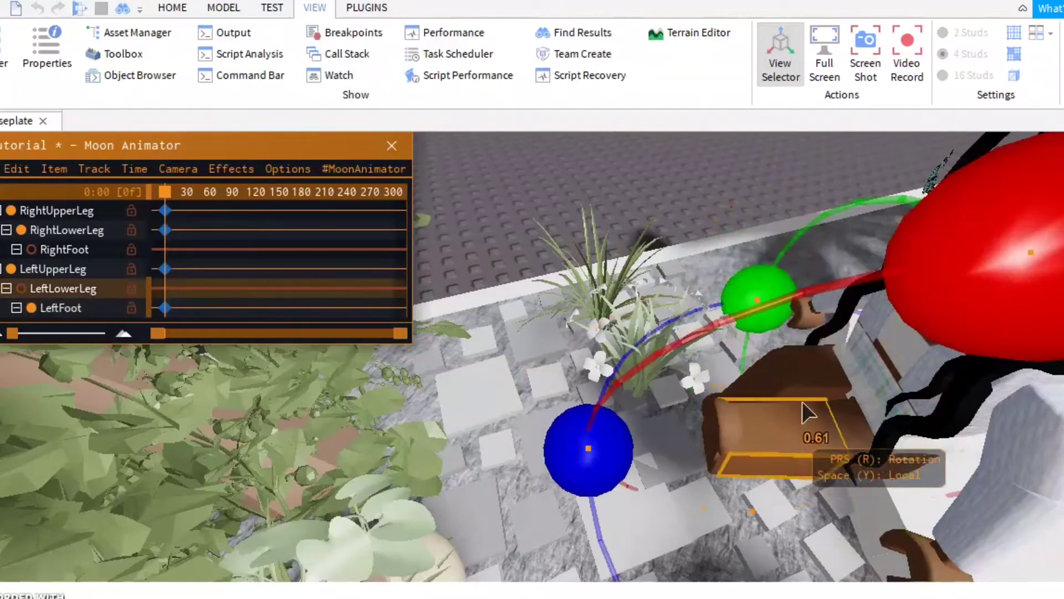
{"action": "left_click_drag", "start_coordinate": [950, 287], "coordinate": [584, 396]}
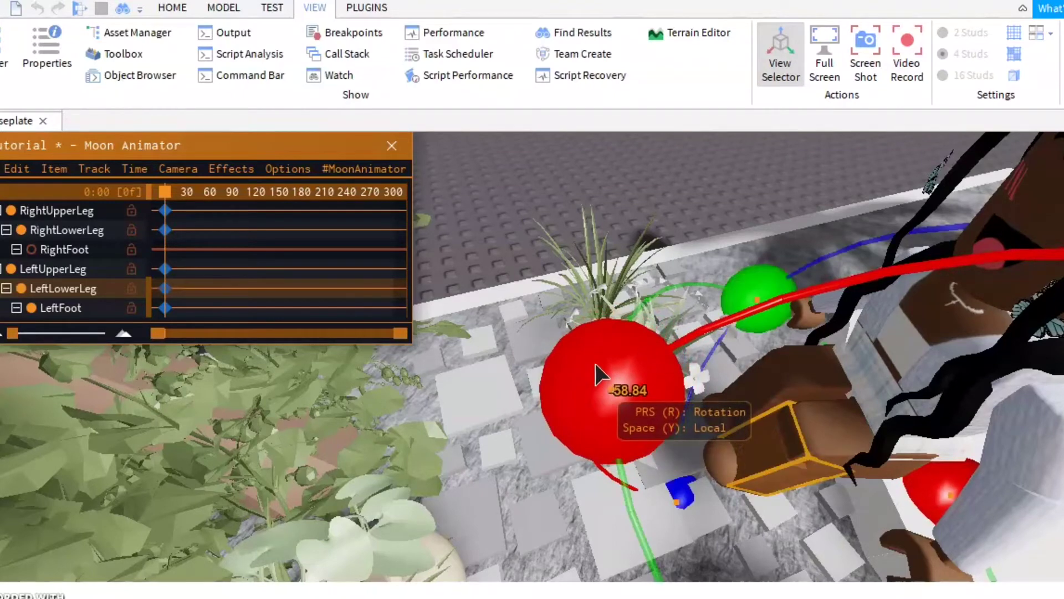
Step: Switch the part handles from rotation to position and shift the left lower leg by about 0.068
{"action": "key", "text": "r"}
{"action": "right_click_drag", "start_coordinate": [869, 327], "coordinate": [923, 320]}
{"action": "key", "text": "r"}
{"action": "key", "text": "r"}
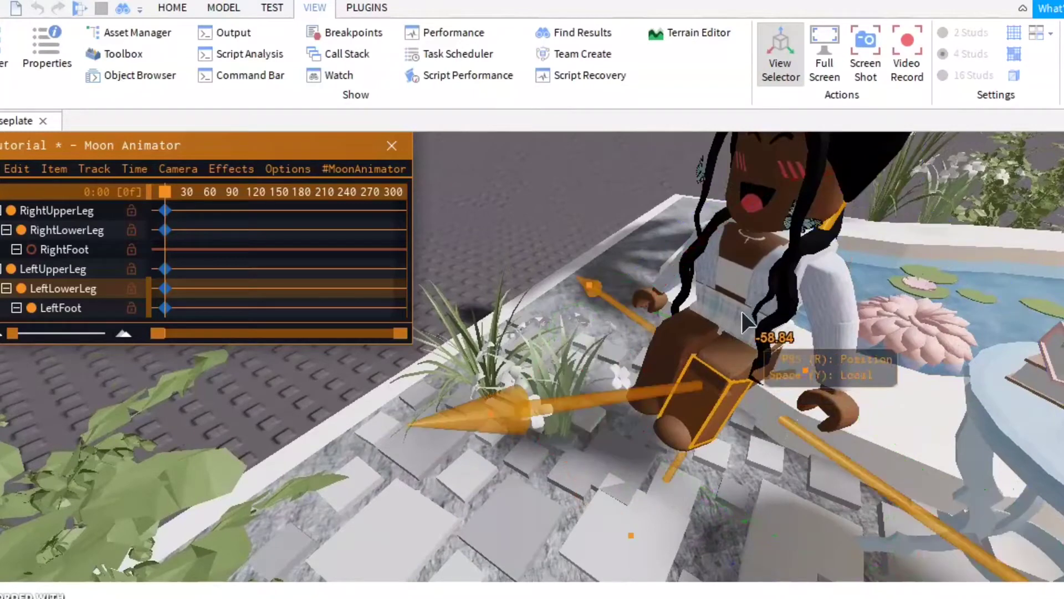
{"action": "left_click_drag", "start_coordinate": [834, 222], "coordinate": [840, 226]}
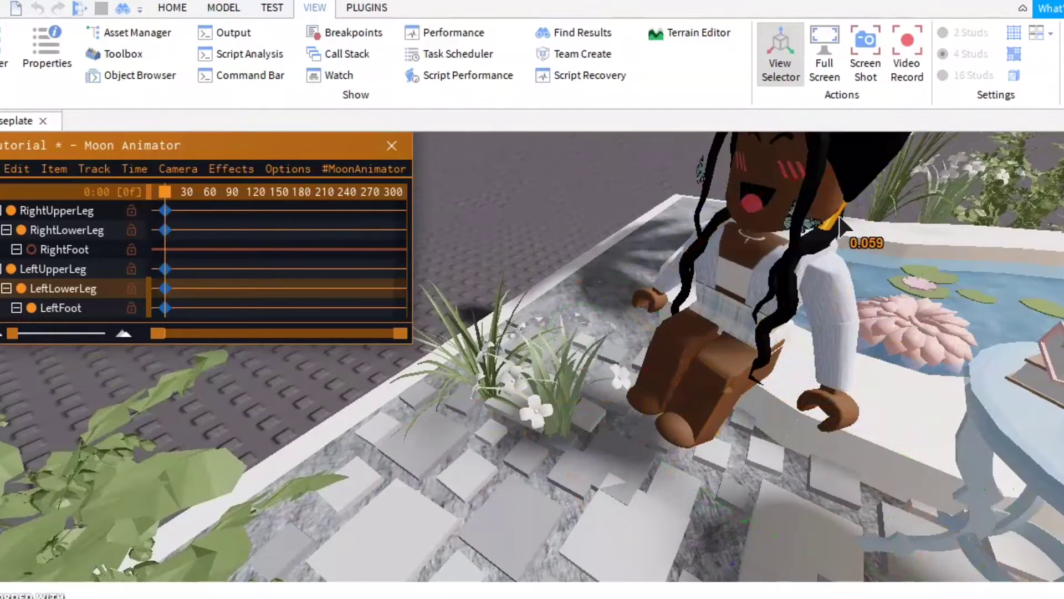
Step: Shift the right lower leg's position slightly, finishing with an adjustment of about 0.018
{"action": "right_click_drag", "start_coordinate": [836, 223], "coordinate": [831, 221]}
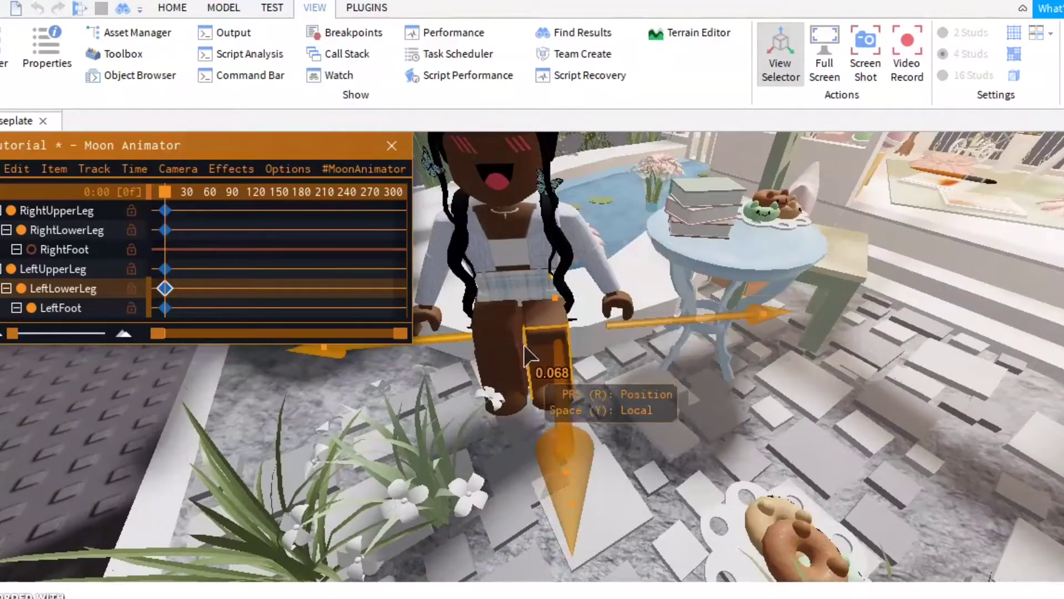
{"action": "left_click", "coordinate": [503, 370]}
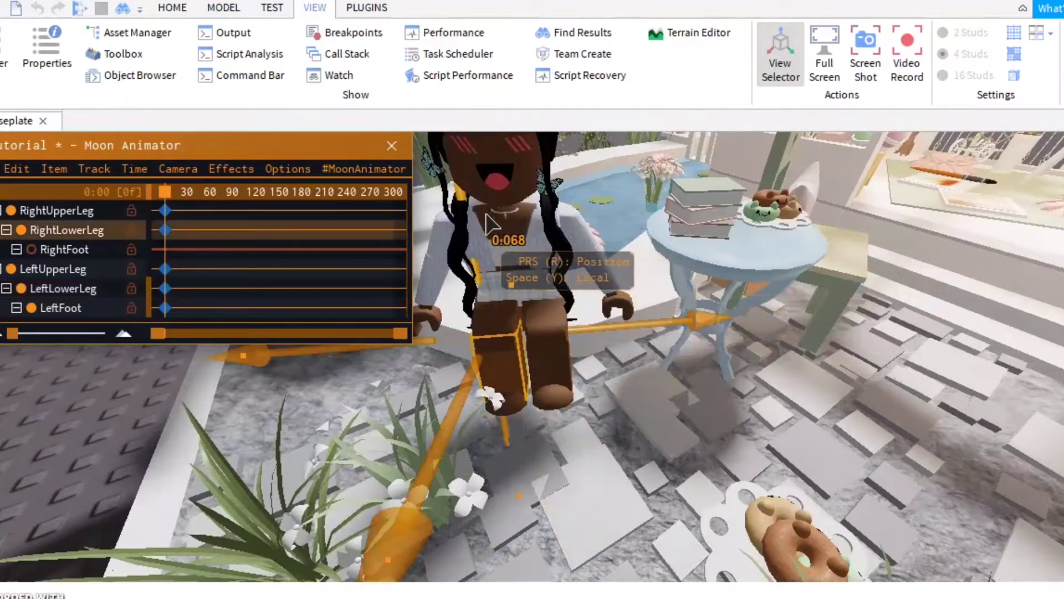
{"action": "left_click_drag", "start_coordinate": [463, 208], "coordinate": [462, 198]}
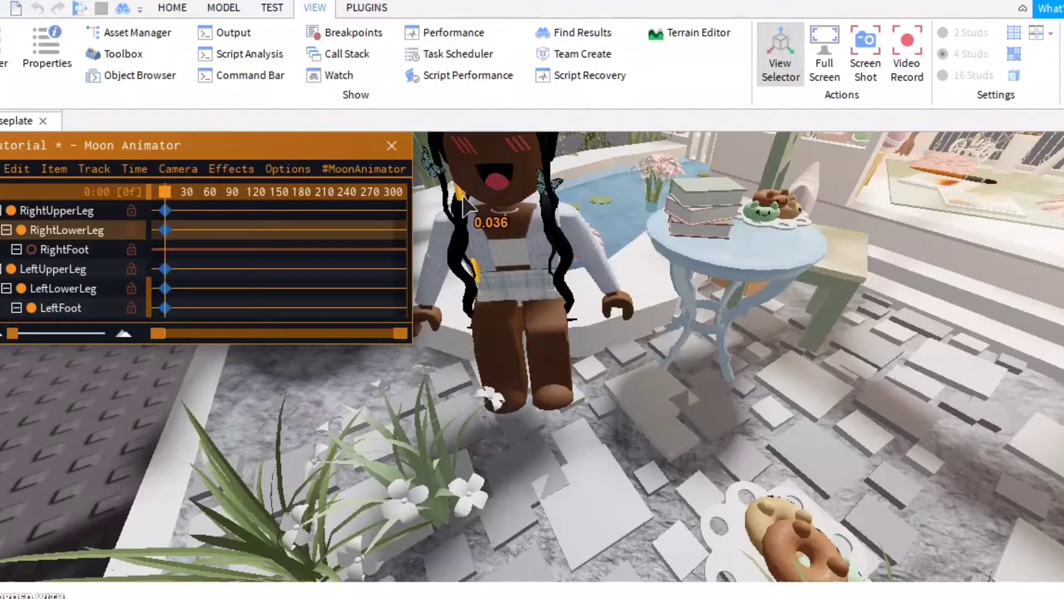
{"action": "left_click_drag", "start_coordinate": [463, 197], "coordinate": [453, 198]}
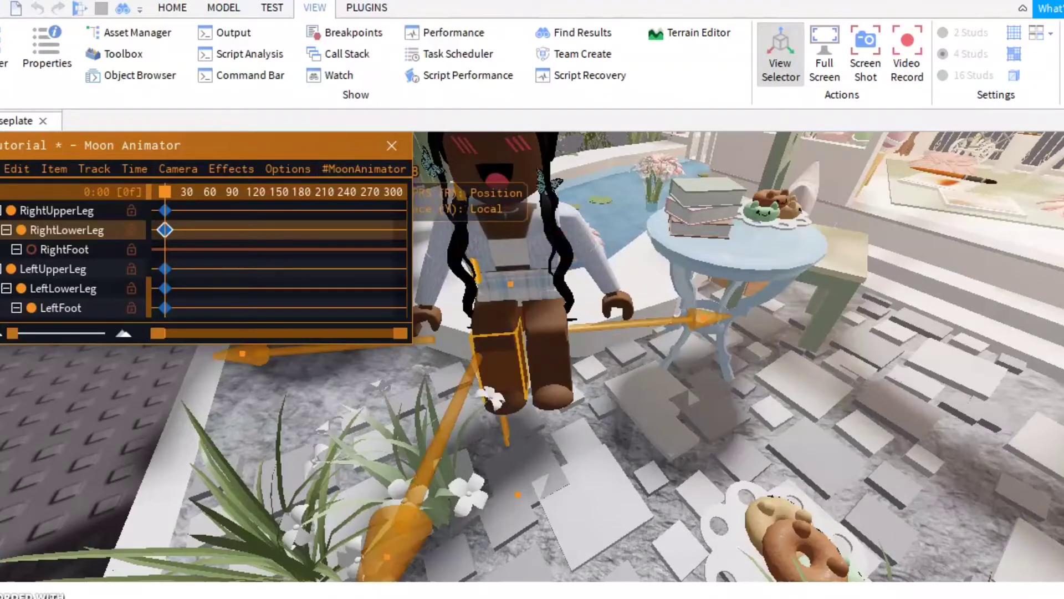
Step: Examine the alignment of the character's bent legs and feet up close and from farther away
{"action": "right_click_drag", "start_coordinate": [579, 254], "coordinate": [580, 254]}
{"action": "key", "text": "s"}
{"action": "key", "text": "w"}
{"action": "key", "text": "w"}
{"action": "key", "text": "d"}
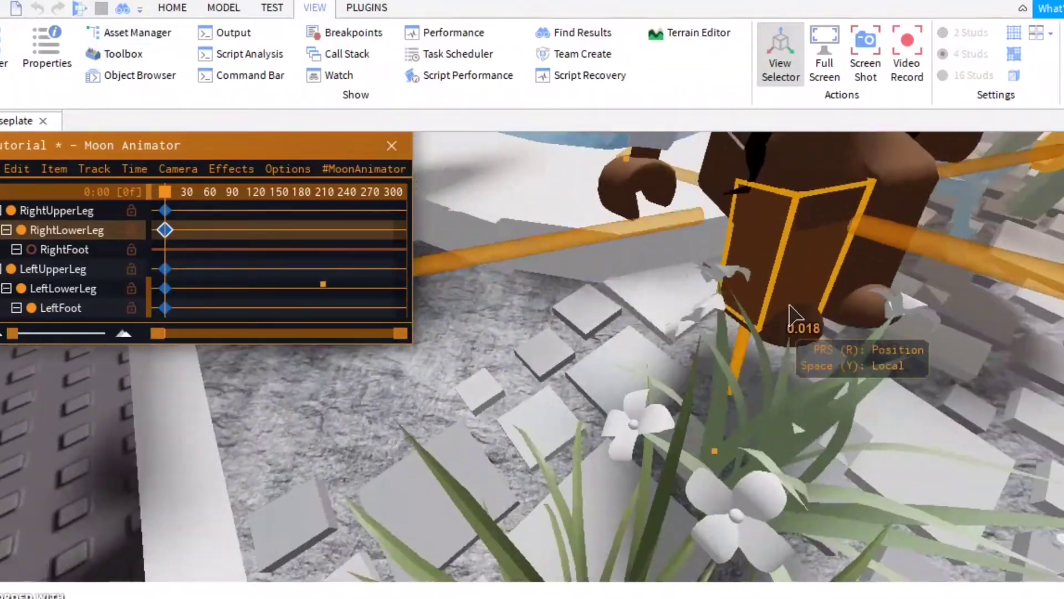
{"action": "left_click", "coordinate": [800, 312]}
{"action": "scroll", "coordinate": [813, 276], "scroll_direction": "down", "scroll_amount": 10}
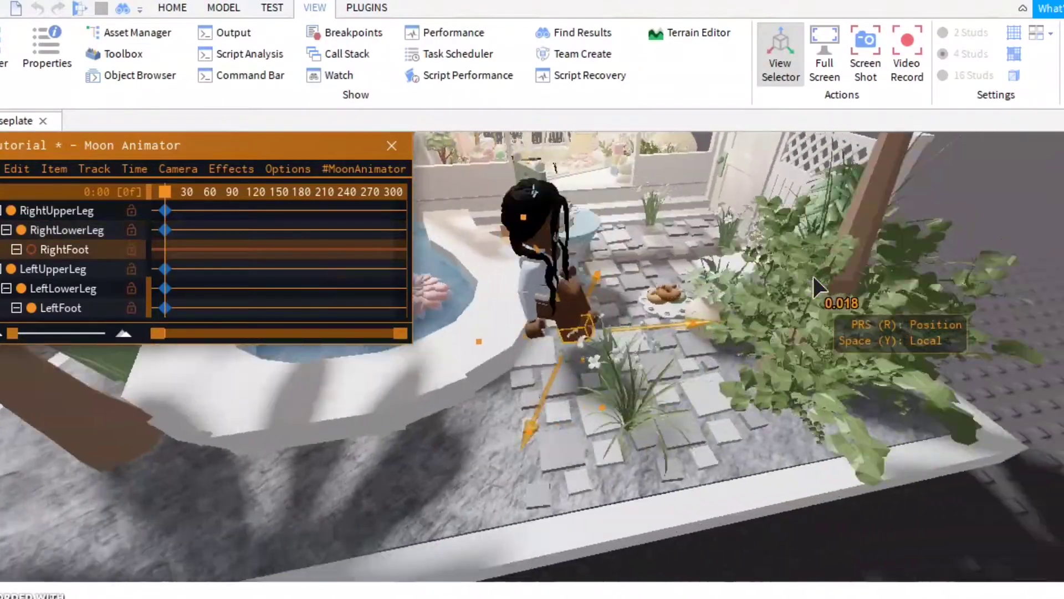
{"action": "key", "text": "w"}
{"action": "right_click_drag", "start_coordinate": [813, 276], "coordinate": [814, 278]}
{"action": "scroll", "coordinate": [814, 275], "scroll_direction": "down", "scroll_amount": 3}
Step: Switch back to rotation, turn the left upper leg by about 0.55°, and select the upper torso
{"action": "left_click", "coordinate": [682, 382]}
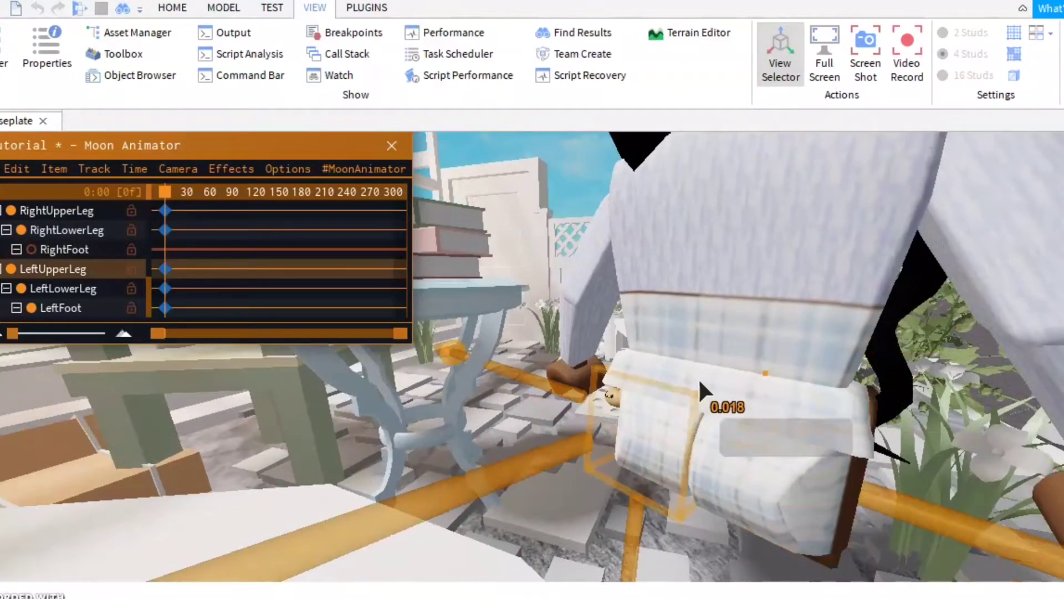
{"action": "key", "text": "r"}
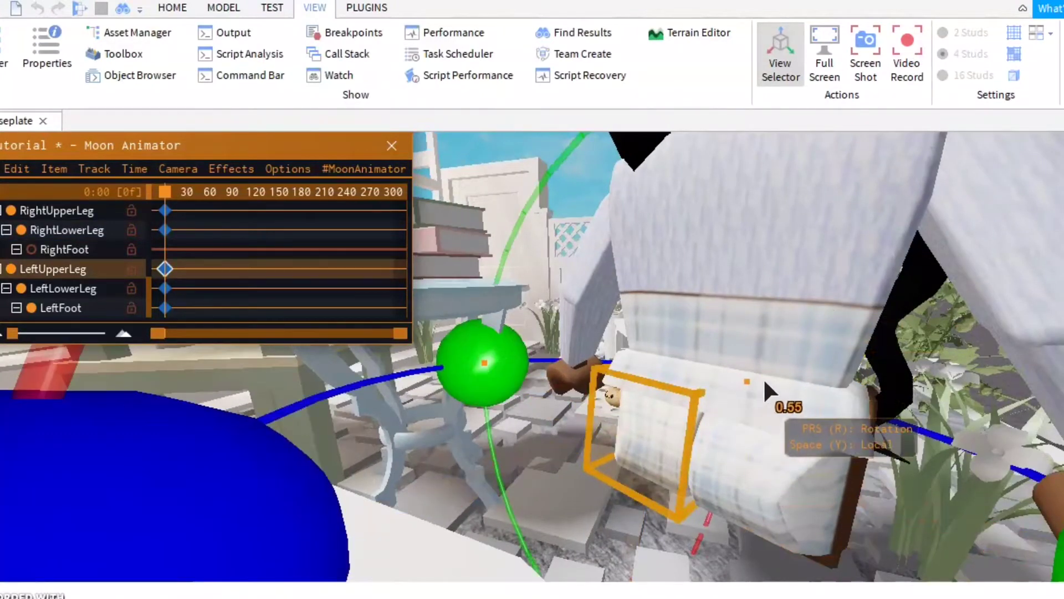
{"action": "right_click_drag", "start_coordinate": [732, 352], "coordinate": [717, 351]}
{"action": "left_click", "coordinate": [697, 355]}
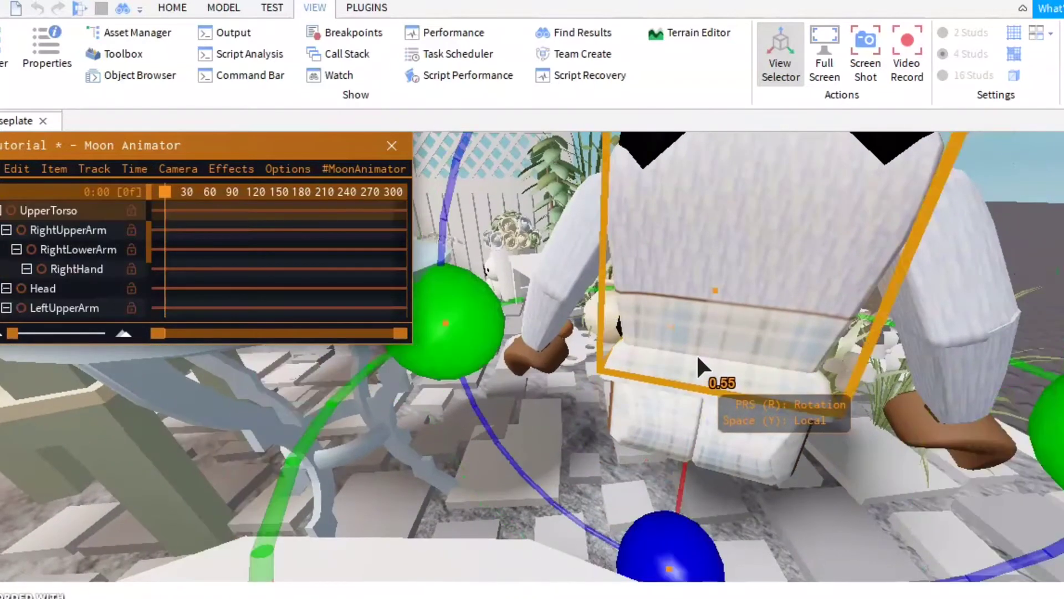
{"action": "left_click", "coordinate": [755, 391]}
{"action": "left_click", "coordinate": [754, 387]}
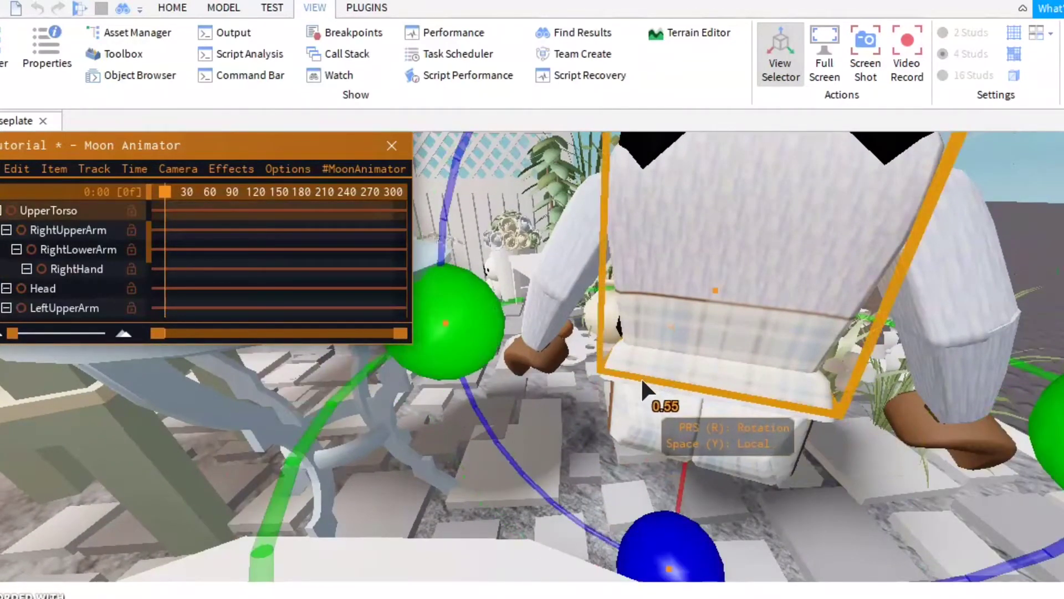
{"action": "left_click", "coordinate": [706, 372]}
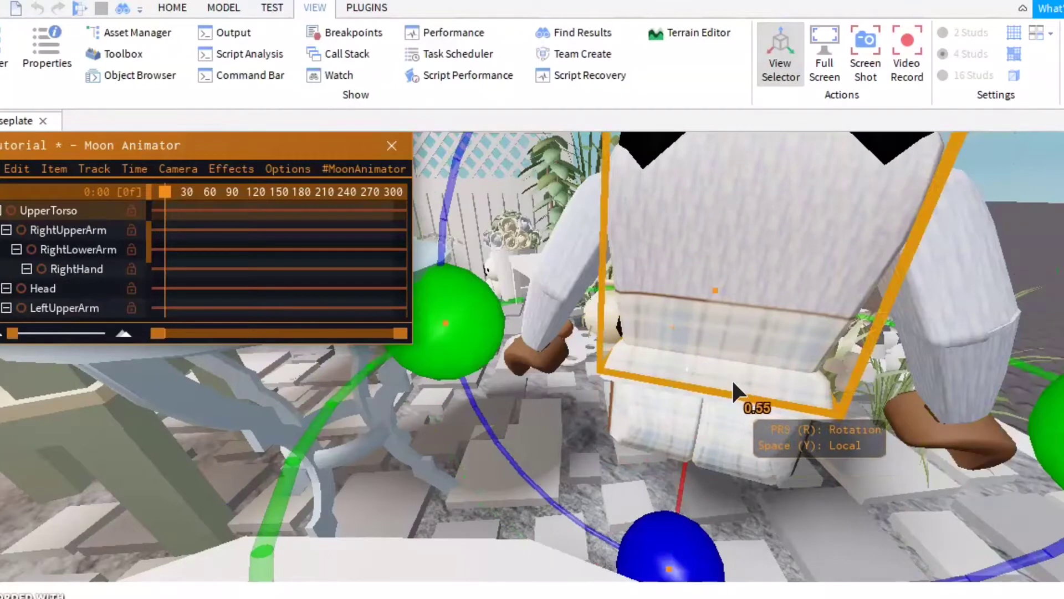
{"action": "left_click", "coordinate": [733, 382]}
{"action": "left_click", "coordinate": [740, 381]}
{"action": "key", "text": "r"}
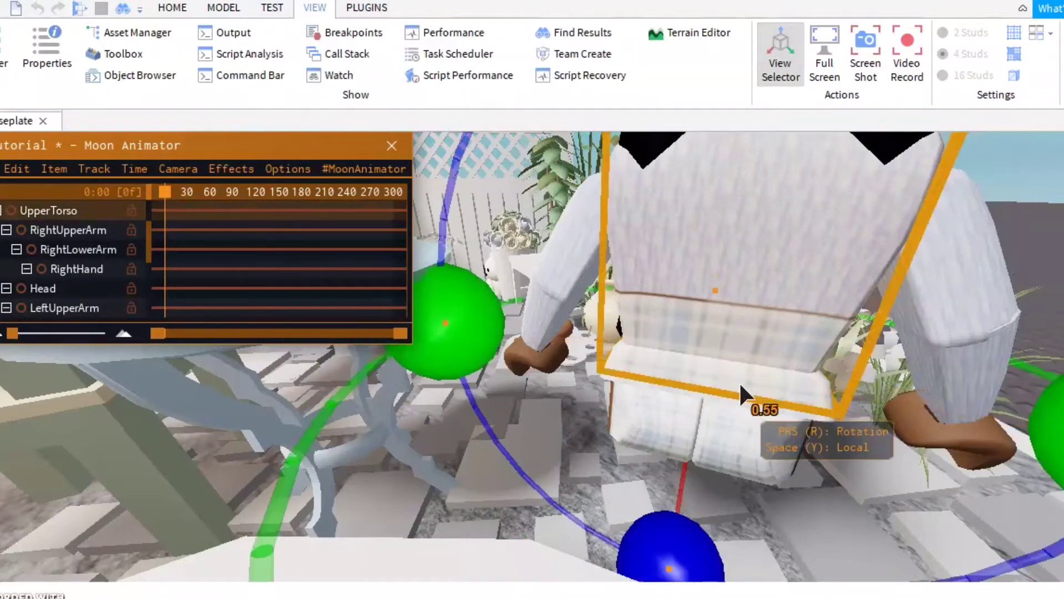
{"action": "left_click", "coordinate": [740, 384]}
{"action": "left_click", "coordinate": [712, 364]}
{"action": "left_click", "coordinate": [689, 377]}
{"action": "left_click", "coordinate": [682, 380]}
{"action": "left_click", "coordinate": [687, 376]}
{"action": "key", "text": "r"}
Step: Select the lower torso with the rotation handles active and adjust it slightly
{"action": "right_click_drag", "start_coordinate": [686, 375], "coordinate": [677, 373]}
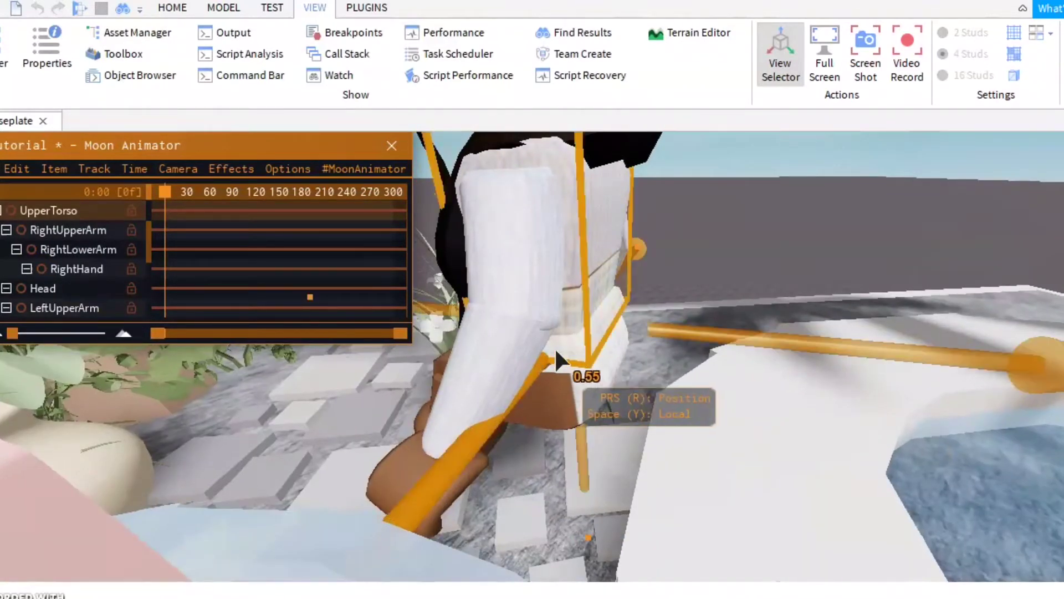
{"action": "left_click", "coordinate": [572, 358]}
{"action": "key", "text": "r"}
{"action": "left_click", "coordinate": [572, 358]}
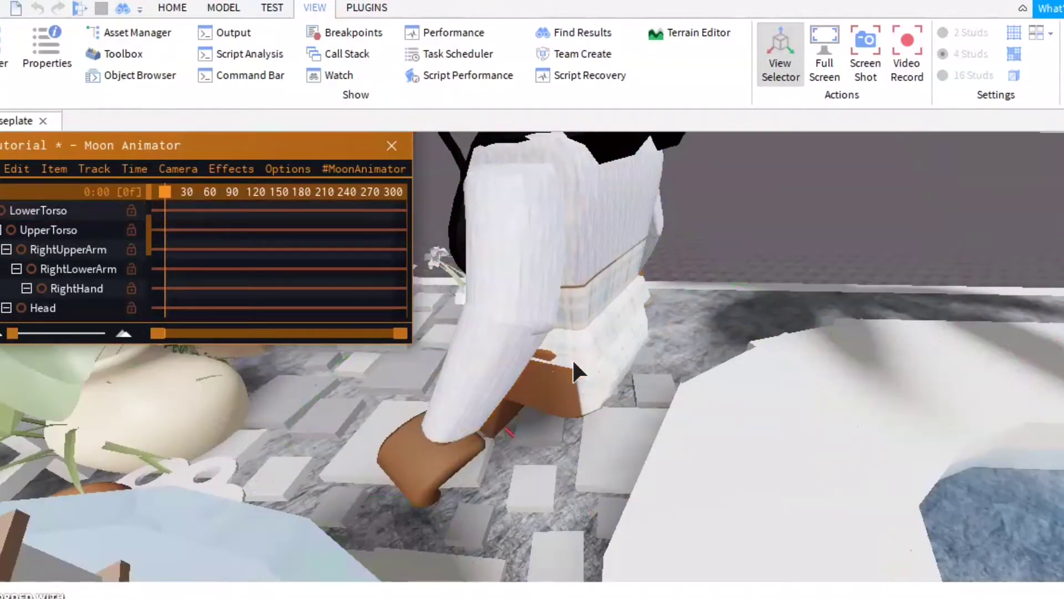
{"action": "left_click", "coordinate": [572, 358]}
{"action": "right_click_drag", "start_coordinate": [621, 285], "coordinate": [636, 318]}
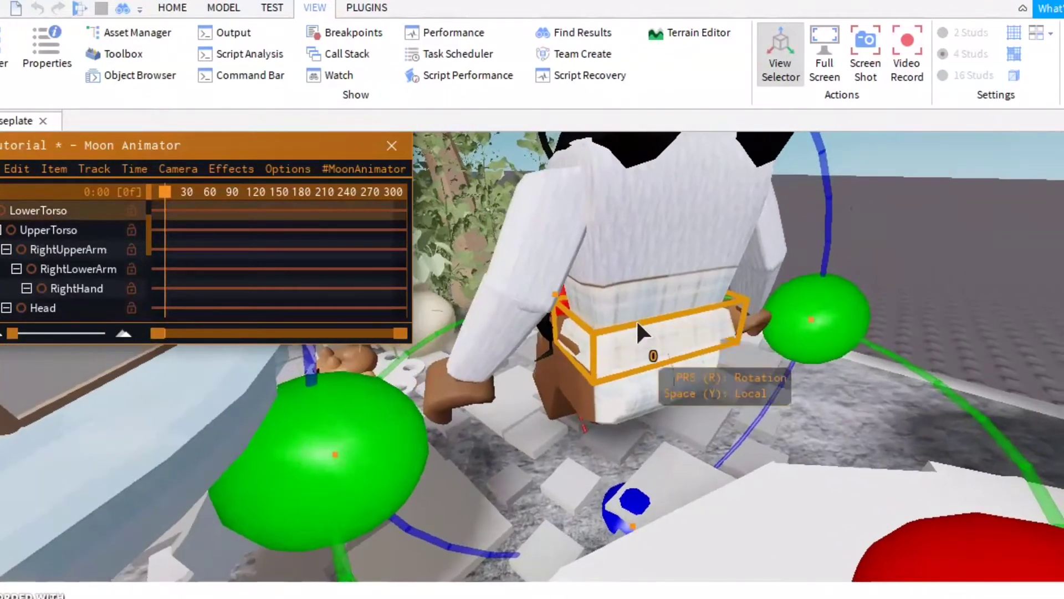
{"action": "scroll", "coordinate": [668, 332], "scroll_direction": "down", "scroll_amount": 5}
{"action": "left_click_drag", "start_coordinate": [688, 419], "coordinate": [682, 413]}
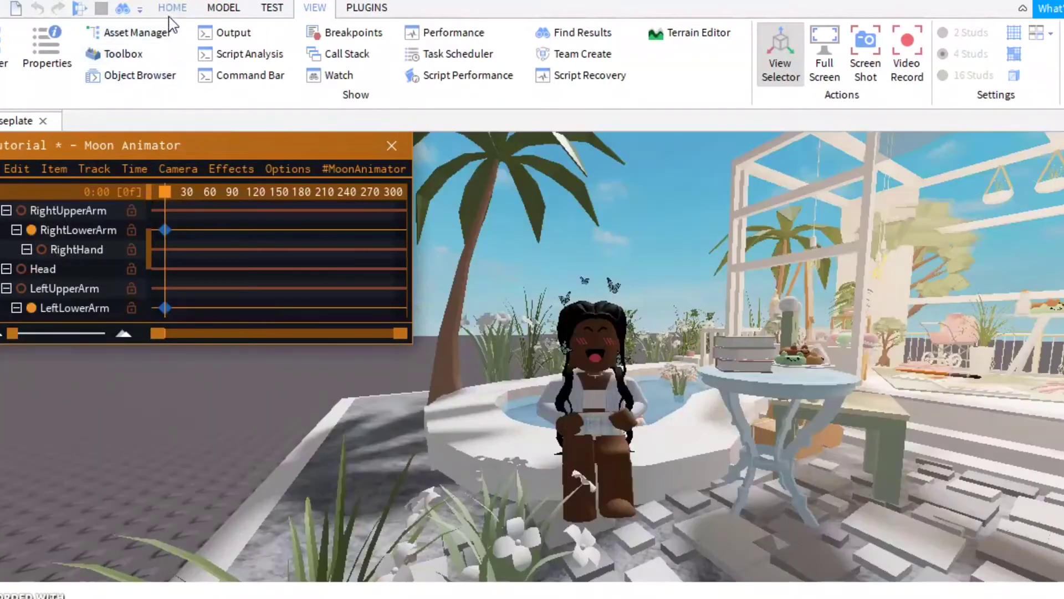
Step: Move the animator window aside, search the Toolbox models for "Sky", and add a pink and lilac sky to the scene
{"action": "left_click", "coordinate": [171, 11]}
{"action": "left_click_drag", "start_coordinate": [105, 150], "coordinate": [814, 280]}
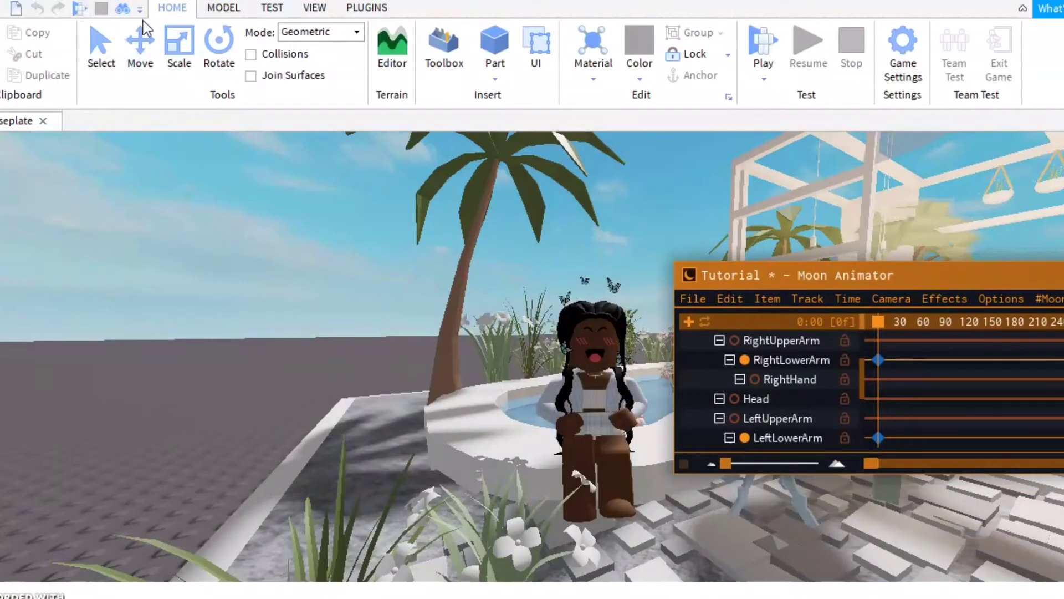
{"action": "left_click", "coordinate": [314, 9]}
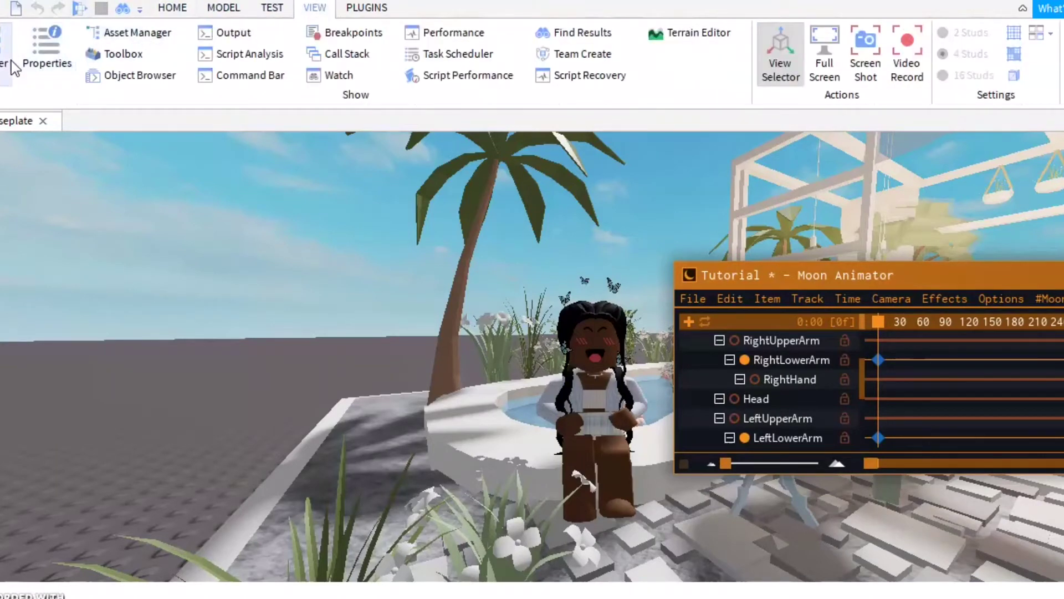
{"action": "left_click", "coordinate": [123, 55]}
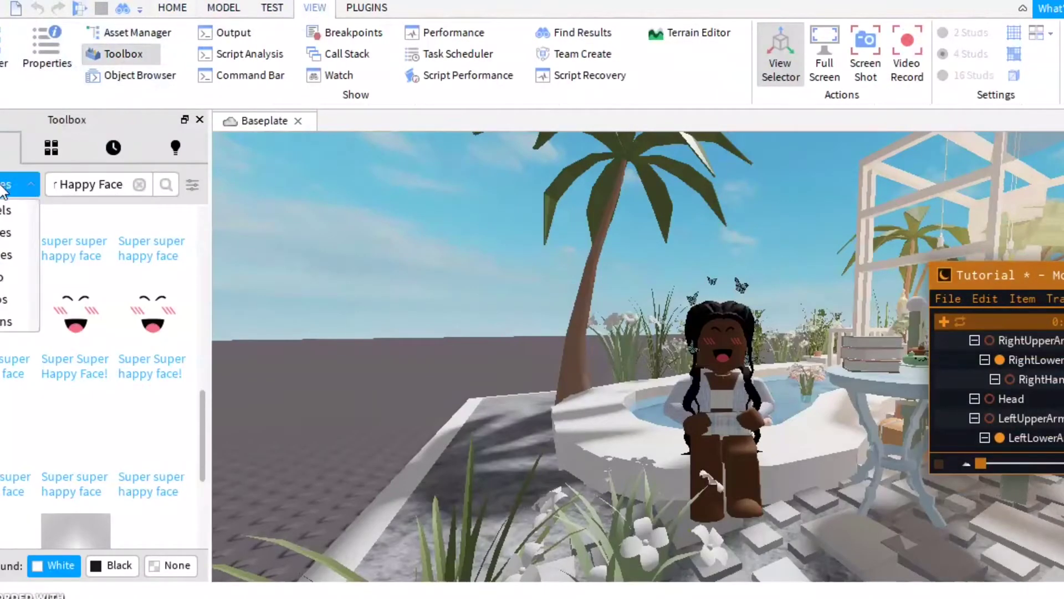
{"action": "left_click", "coordinate": [3, 212]}
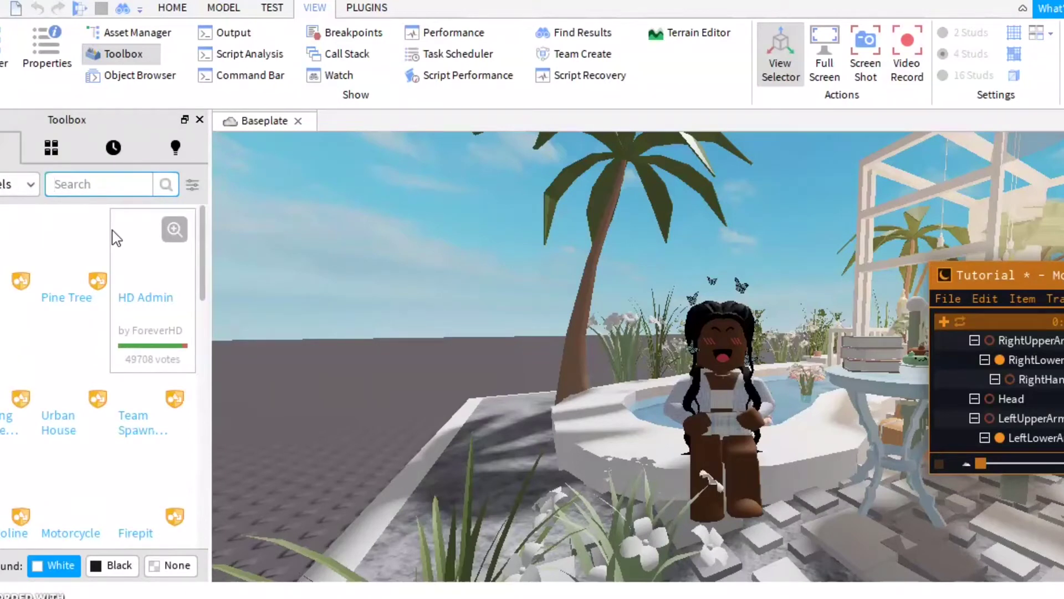
{"action": "key", "text": "Return"}
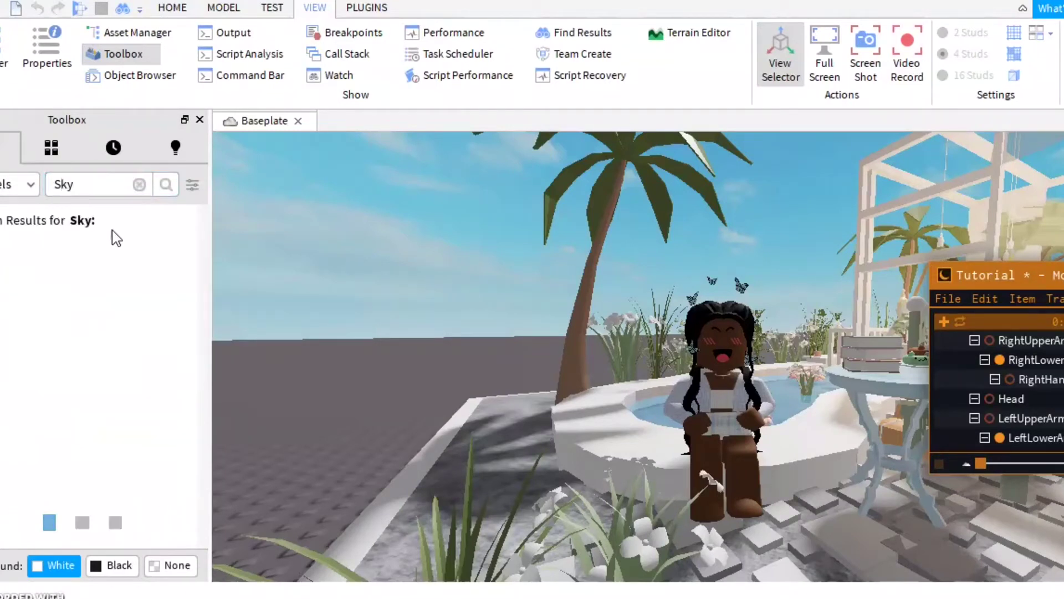
{"action": "scroll", "coordinate": [83, 305], "scroll_direction": "down", "scroll_amount": 3}
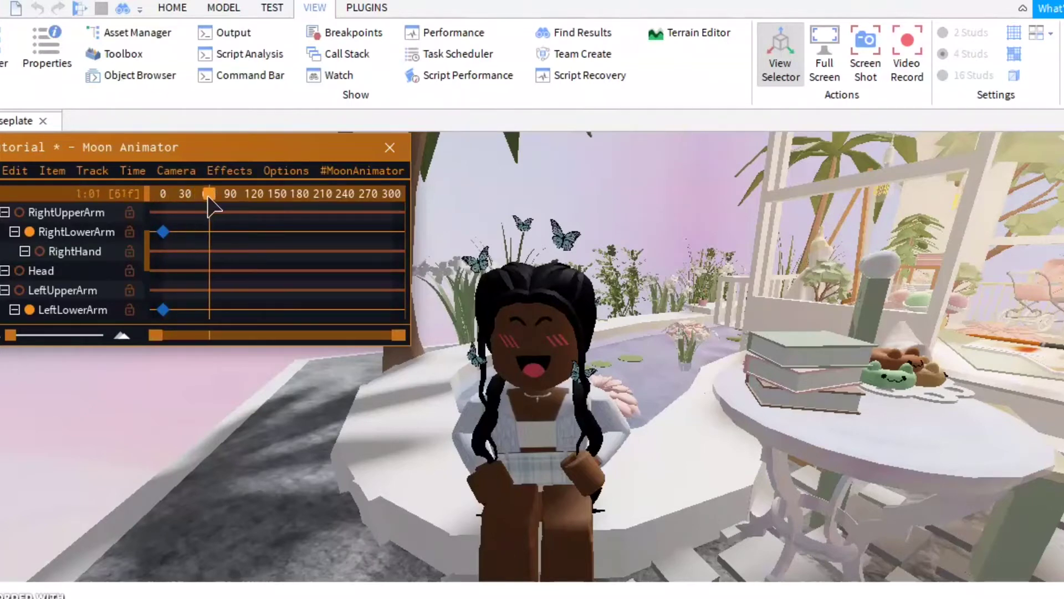
Step: Examine the seated character against the new sky from close up and farther away
{"action": "scroll", "coordinate": [581, 206], "scroll_direction": "down", "scroll_amount": 10}
{"action": "right_click_drag", "start_coordinate": [582, 205], "coordinate": [582, 208]}
{"action": "scroll", "coordinate": [582, 208], "scroll_direction": "up", "scroll_amount": 8}
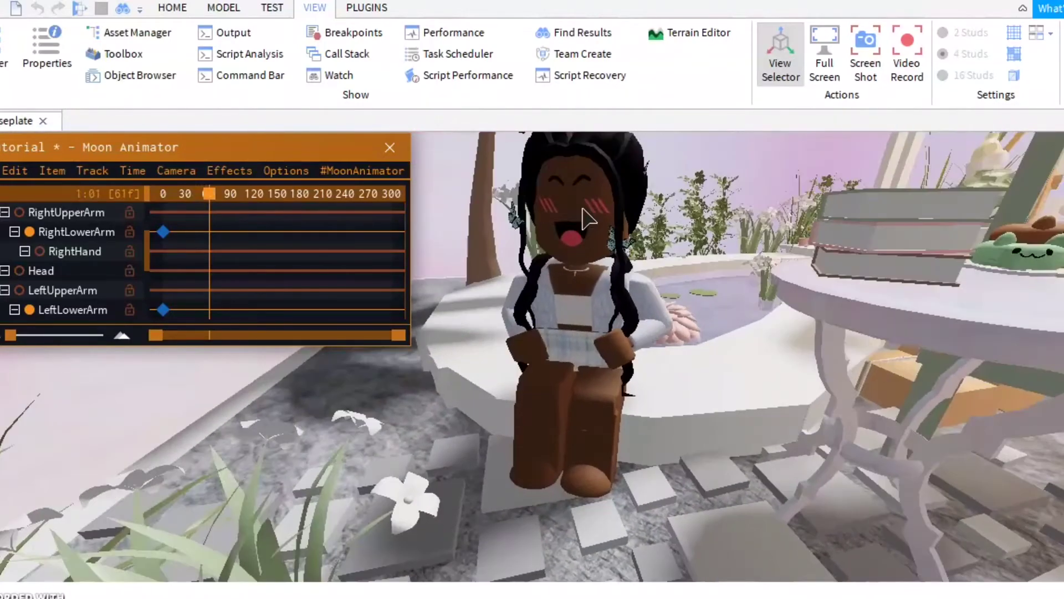
{"action": "scroll", "coordinate": [582, 209], "scroll_direction": "down", "scroll_amount": 5}
{"action": "scroll", "coordinate": [582, 209], "scroll_direction": "up", "scroll_amount": 4}
{"action": "scroll", "coordinate": [582, 209], "scroll_direction": "up", "scroll_amount": 3}
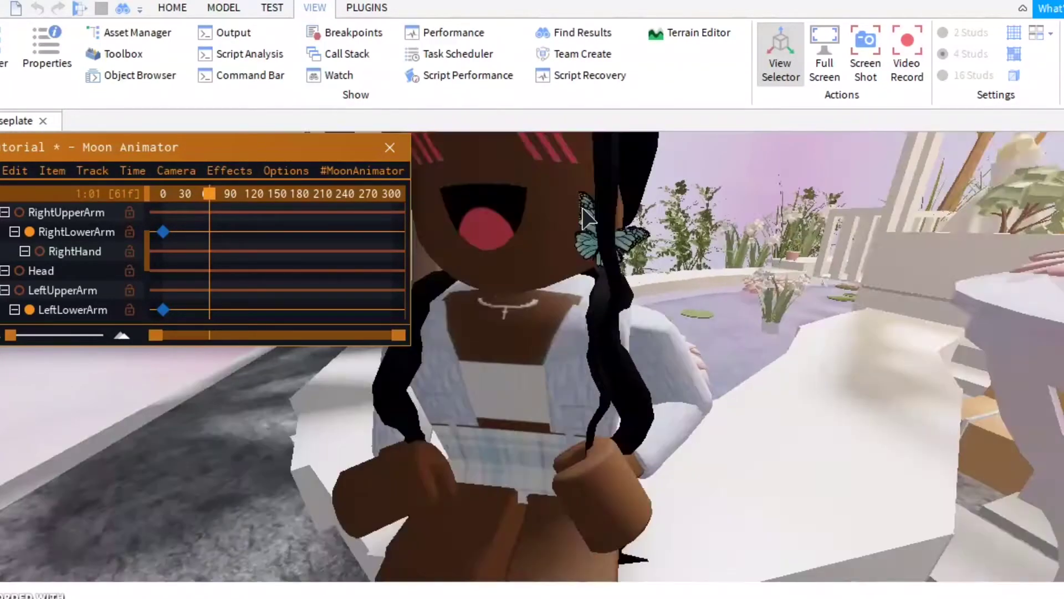
{"action": "scroll", "coordinate": [582, 209], "scroll_direction": "down", "scroll_amount": 2}
{"action": "scroll", "coordinate": [614, 302], "scroll_direction": "down", "scroll_amount": 1}
{"action": "scroll", "coordinate": [615, 303], "scroll_direction": "up", "scroll_amount": 1}
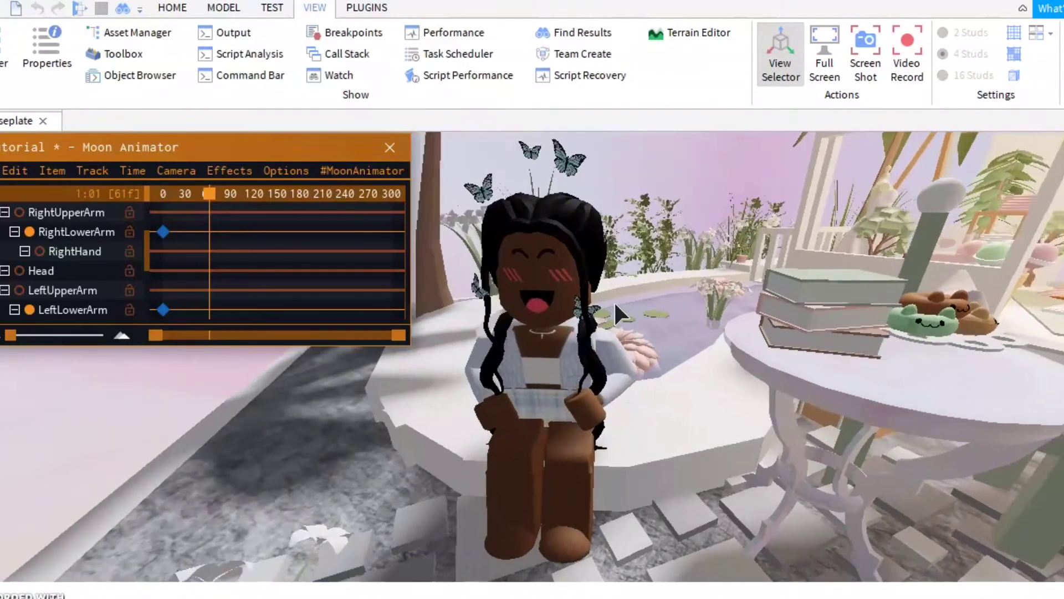
Step: At frame 61, raise the left upper arm with the rotation handles, finishing with a turn of about 30.6°
{"action": "left_click", "coordinate": [615, 391]}
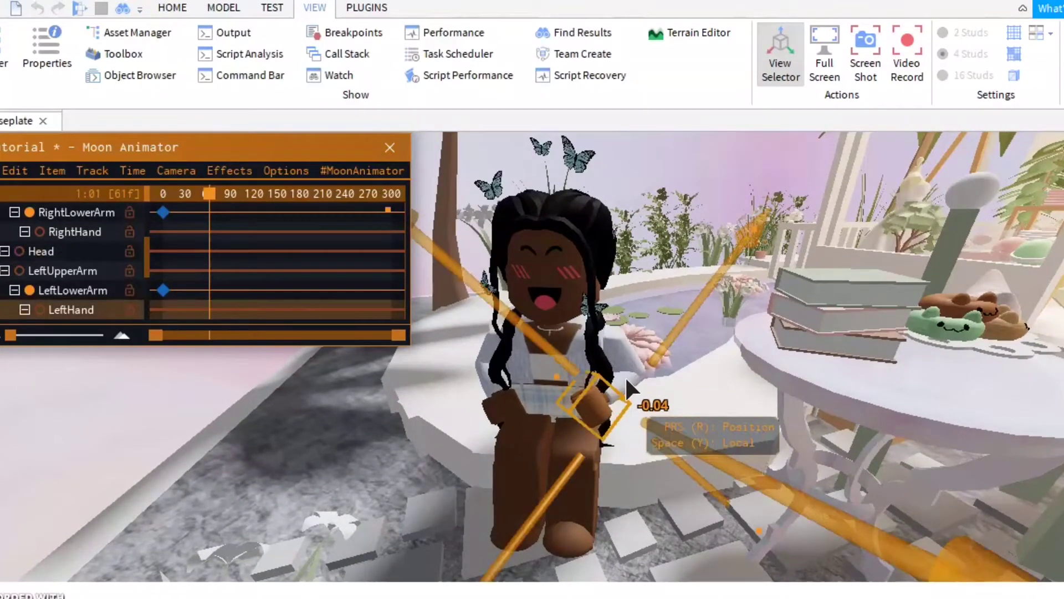
{"action": "left_click", "coordinate": [620, 354]}
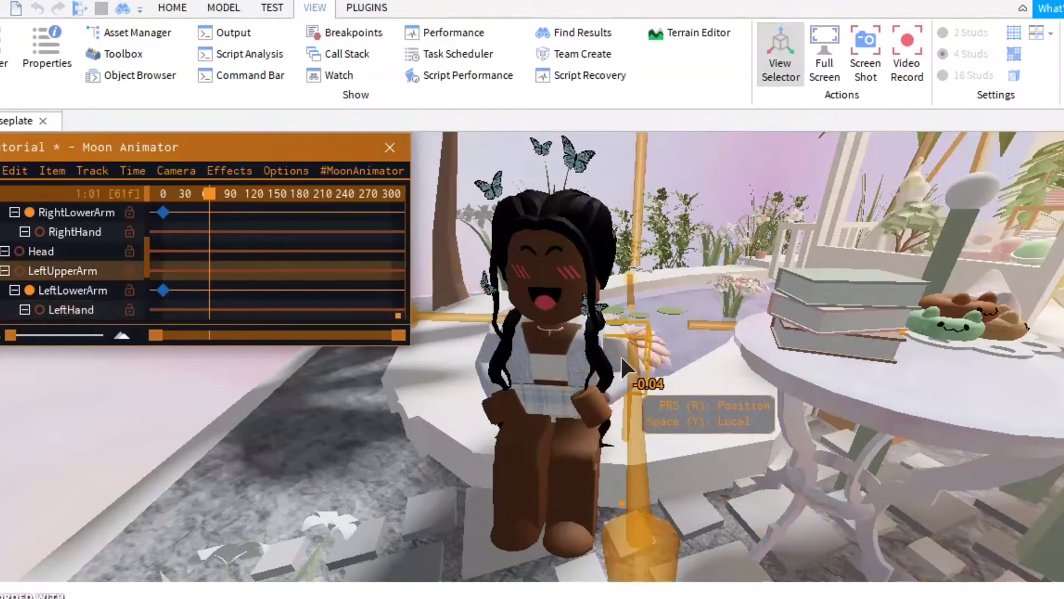
{"action": "key", "text": "f"}
{"action": "key", "text": "r"}
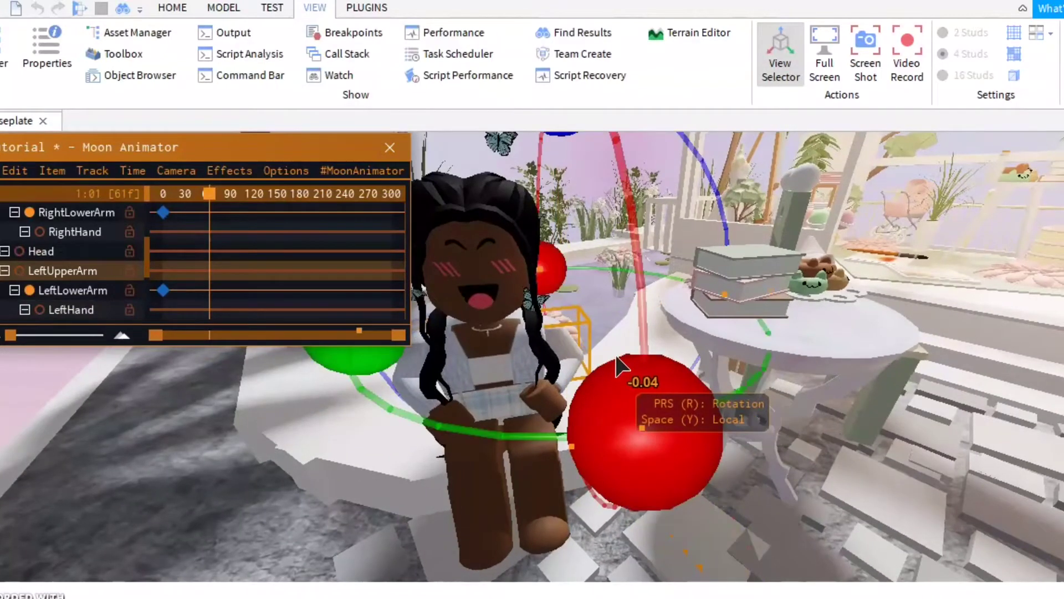
{"action": "left_click_drag", "start_coordinate": [646, 398], "coordinate": [626, 92]}
{"action": "scroll", "coordinate": [706, 342], "scroll_direction": "down", "scroll_amount": 4}
{"action": "scroll", "coordinate": [621, 314], "scroll_direction": "up", "scroll_amount": 3}
{"action": "left_click_drag", "start_coordinate": [621, 319], "coordinate": [603, 191]}
{"action": "scroll", "coordinate": [622, 265], "scroll_direction": "down", "scroll_amount": 4}
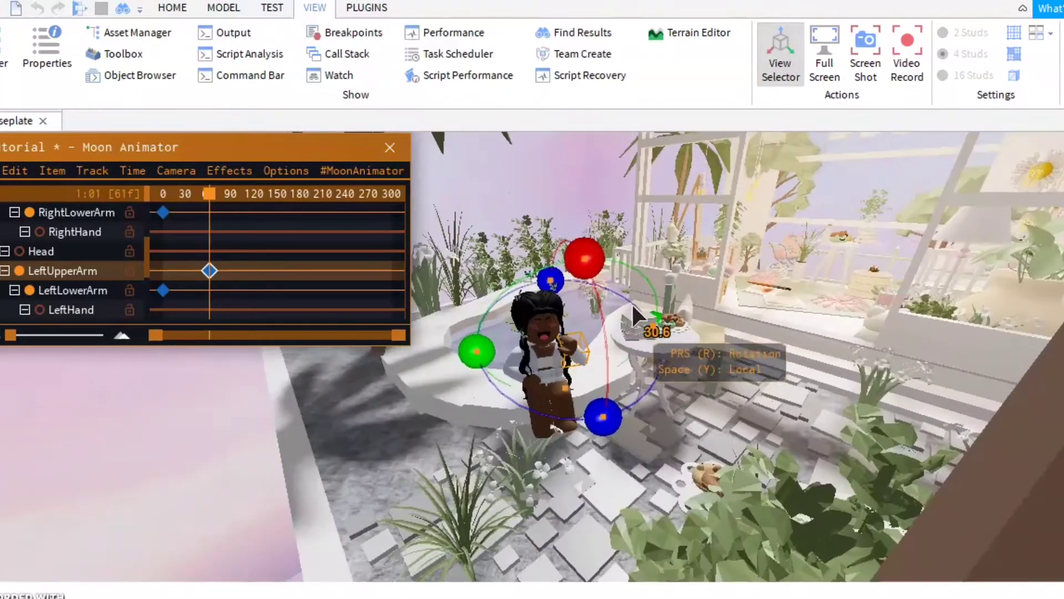
Step: Refine the left upper arm's rotation at frame 61, finishing with a turn of about 9.26°
{"action": "scroll", "coordinate": [630, 302], "scroll_direction": "up", "scroll_amount": 4}
{"action": "left_click_drag", "start_coordinate": [586, 234], "coordinate": [586, 196]}
{"action": "left_click_drag", "start_coordinate": [588, 133], "coordinate": [616, 254]}
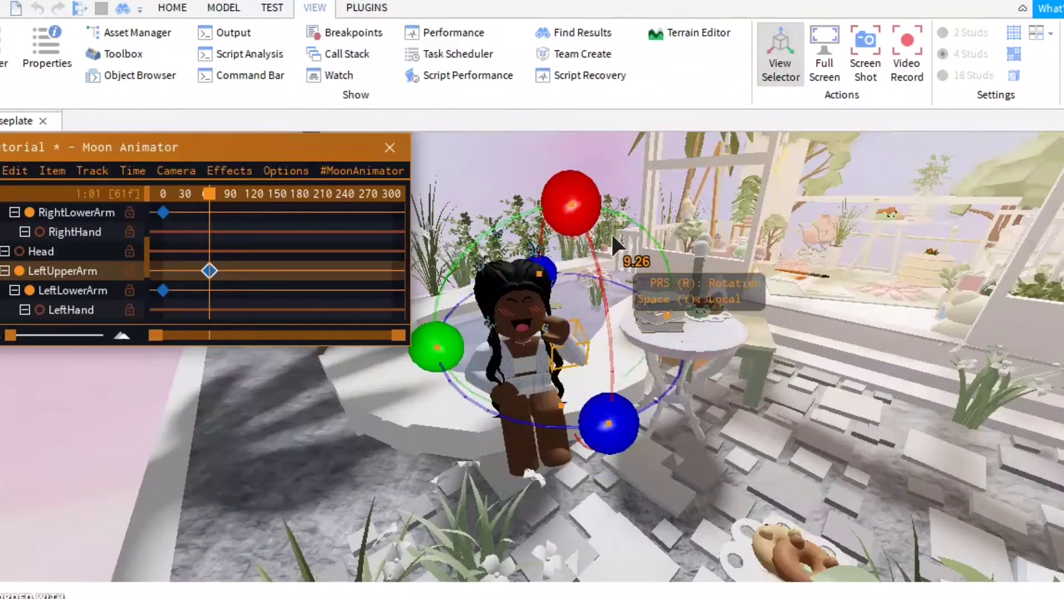
Step: Switch to position handles and shift the left upper arm beside the torso, finishing with a move of about 0.073
{"action": "scroll", "coordinate": [611, 232], "scroll_direction": "up", "scroll_amount": 3}
{"action": "right_click_drag", "start_coordinate": [611, 235], "coordinate": [617, 233]}
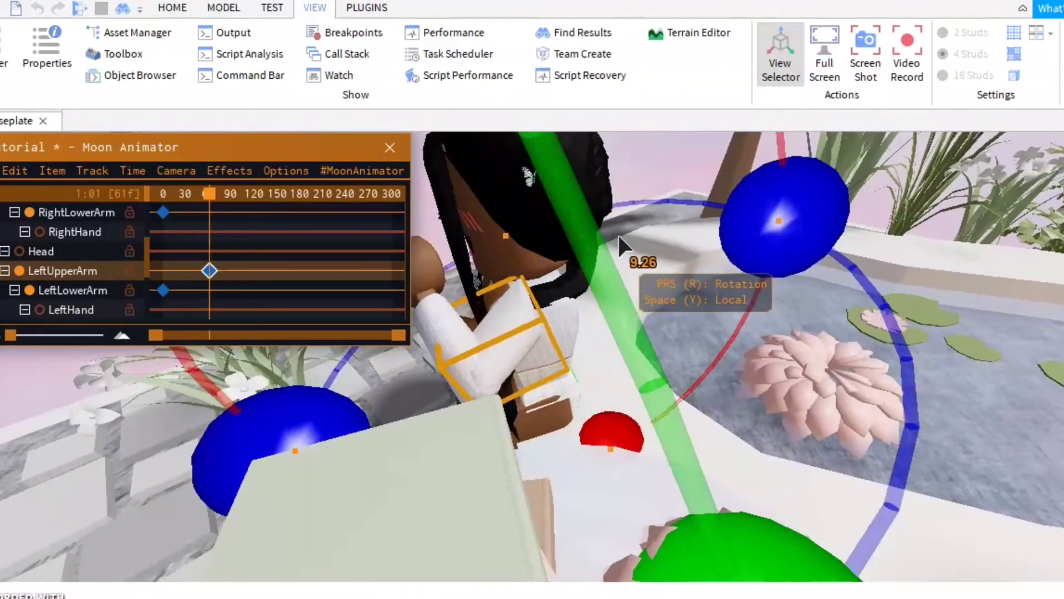
{"action": "key", "text": "r"}
{"action": "left_click_drag", "start_coordinate": [589, 427], "coordinate": [571, 287]}
{"action": "mouse_move", "coordinate": [660, 291]}
{"action": "left_mouse_down"}
{"action": "mouse_move", "coordinate": [670, 295]}
{"action": "mouse_move", "coordinate": [654, 287]}
{"action": "left_mouse_up"}
{"action": "right_click_drag", "start_coordinate": [654, 287], "coordinate": [652, 285]}
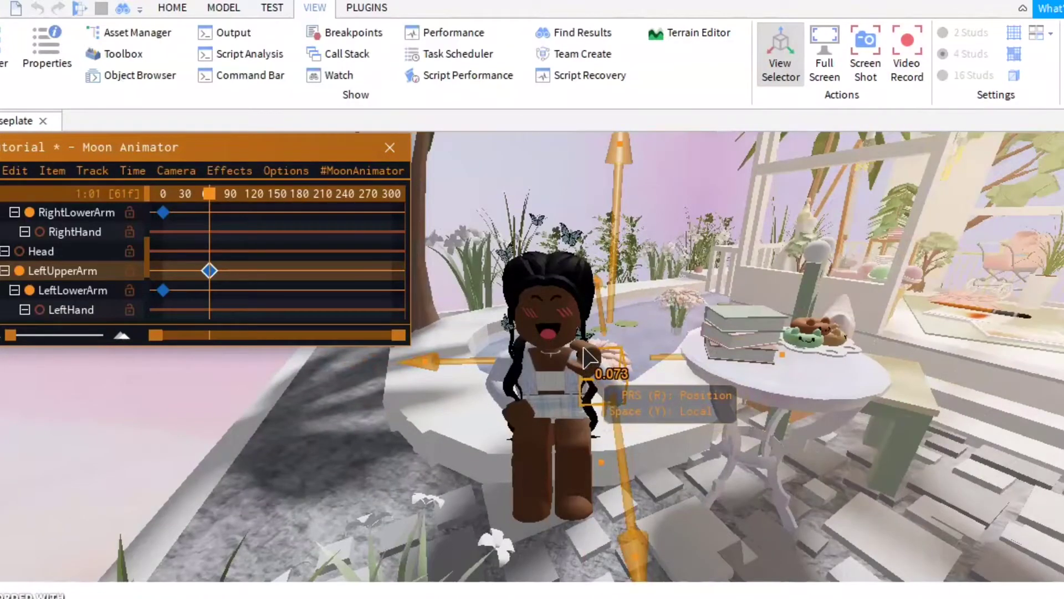
Step: Select the left hand and rotate it around several axes at frame 61, including turns of about 112.5° and 96.17°
{"action": "left_click", "coordinate": [586, 357]}
{"action": "key", "text": "r"}
{"action": "left_click_drag", "start_coordinate": [673, 200], "coordinate": [627, 330]}
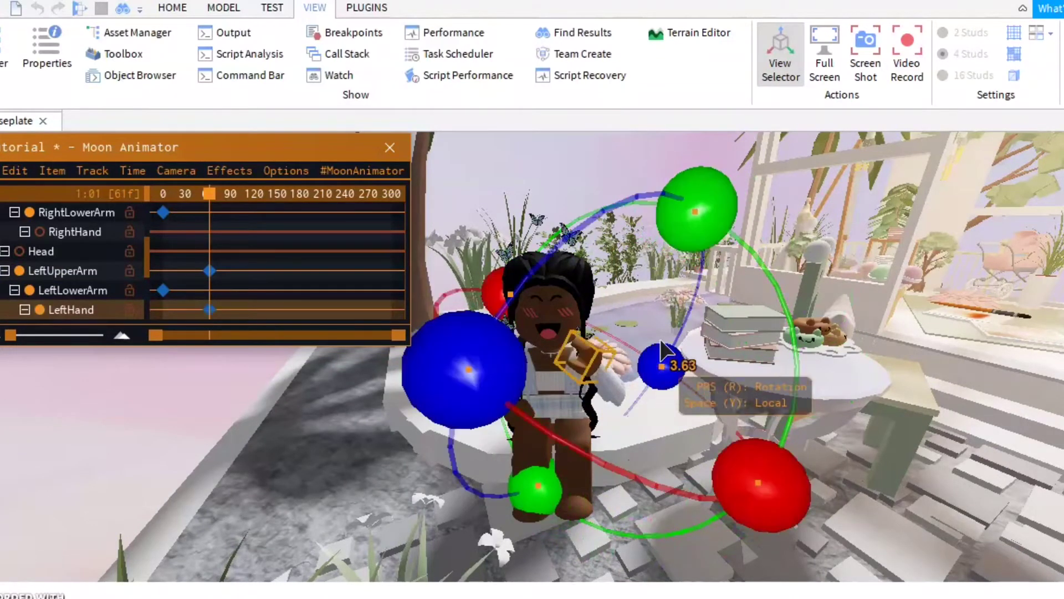
{"action": "left_click_drag", "start_coordinate": [723, 507], "coordinate": [610, 278]}
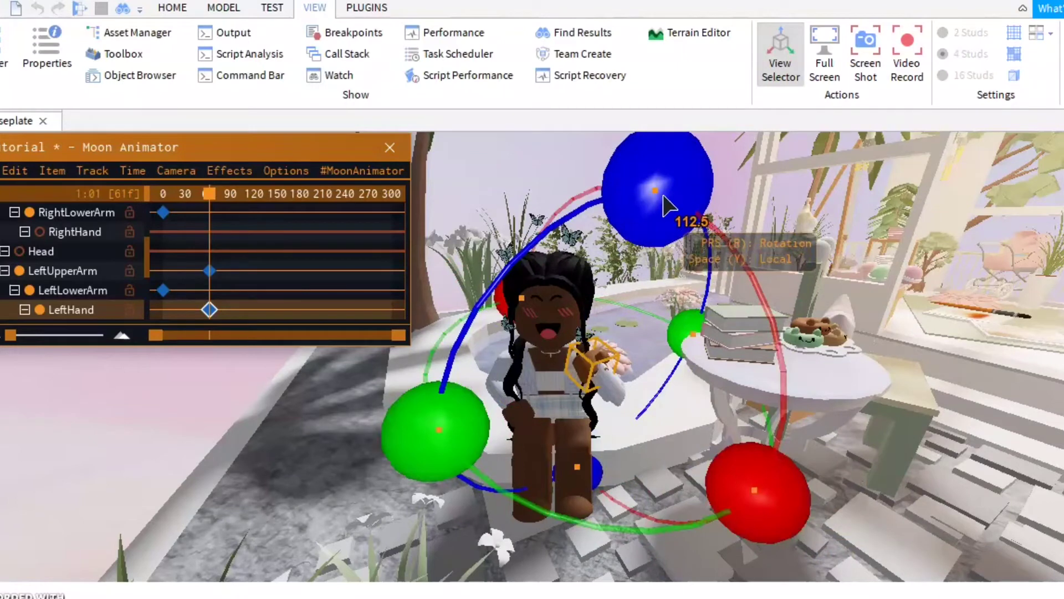
{"action": "left_click_drag", "start_coordinate": [758, 490], "coordinate": [565, 527]}
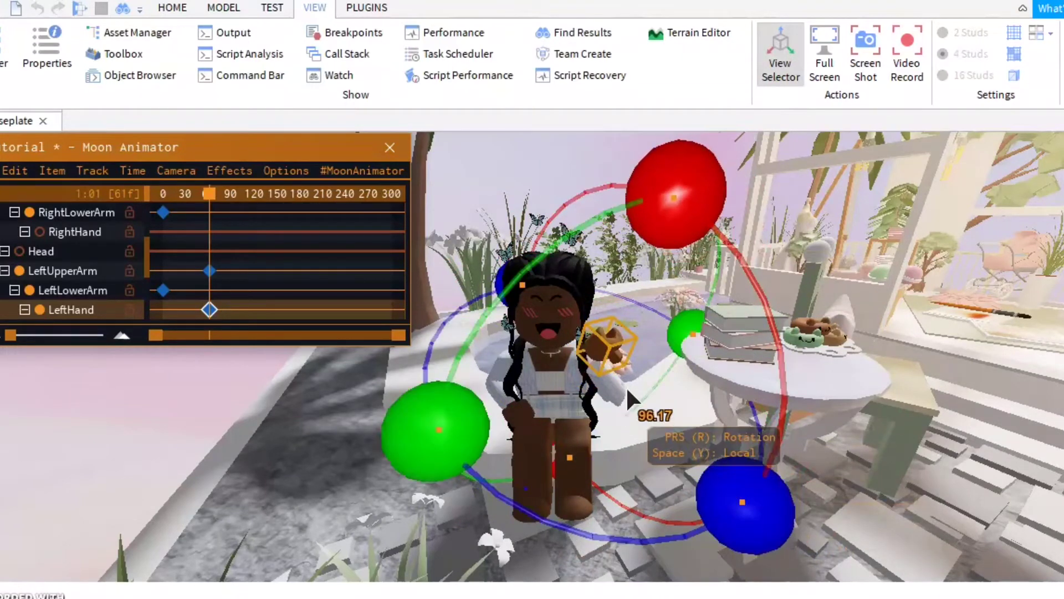
Step: Switch to position handles and align the left hand with the raised forearm, finishing with a move of about -0.104
{"action": "key", "text": "r"}
{"action": "left_click_drag", "start_coordinate": [589, 399], "coordinate": [563, 400]}
{"action": "left_click_drag", "start_coordinate": [697, 470], "coordinate": [657, 424]}
{"action": "left_click_drag", "start_coordinate": [617, 272], "coordinate": [617, 308]}
{"action": "left_click_drag", "start_coordinate": [664, 449], "coordinate": [688, 489]}
{"action": "left_click_drag", "start_coordinate": [612, 332], "coordinate": [616, 326]}
{"action": "left_click_drag", "start_coordinate": [675, 463], "coordinate": [663, 455]}
{"action": "left_click_drag", "start_coordinate": [643, 354], "coordinate": [638, 354]}
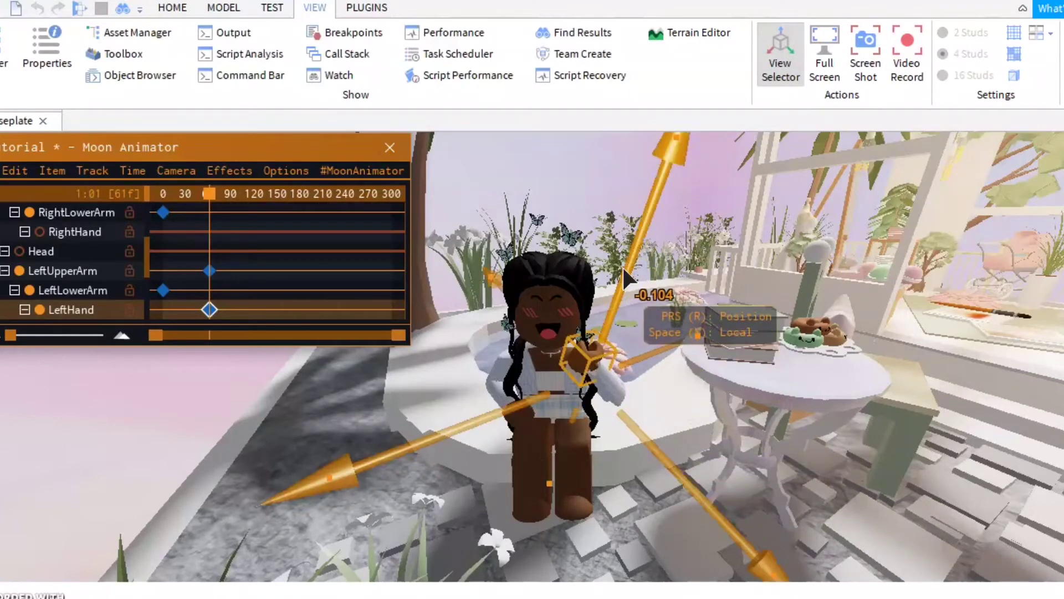
Step: Play back the animation to check the left arm's raising motion from the front and side
{"action": "scroll", "coordinate": [622, 265], "scroll_direction": "up", "scroll_amount": 5}
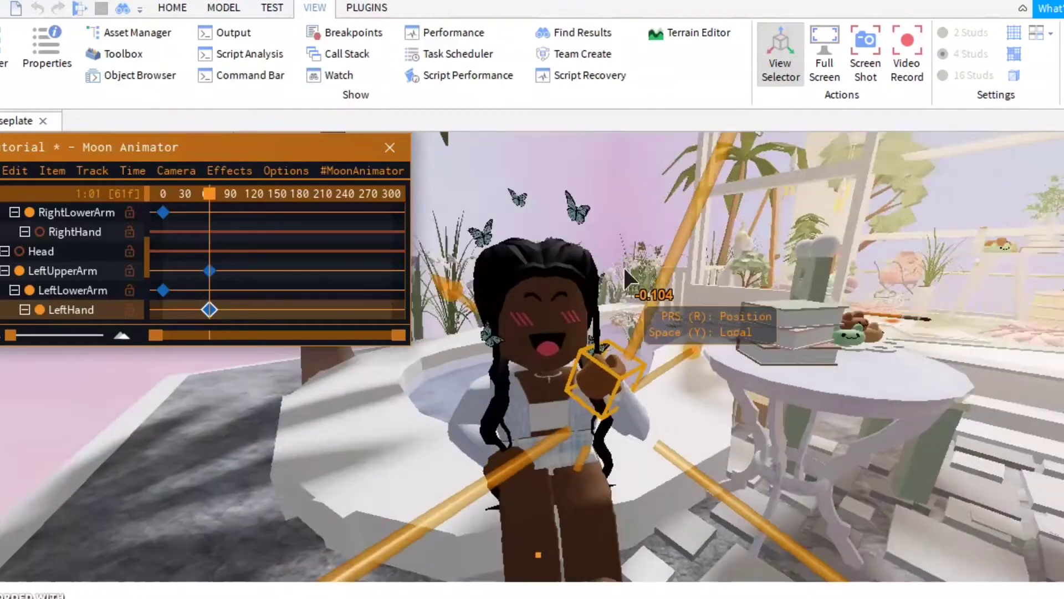
{"action": "right_click_drag", "start_coordinate": [622, 265], "coordinate": [615, 268]}
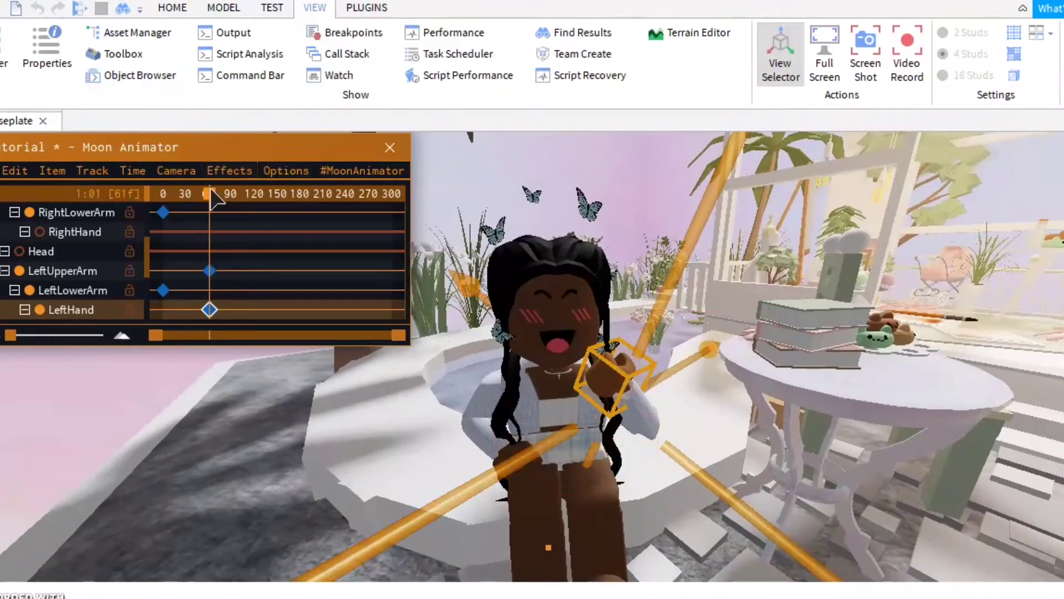
{"action": "left_click_drag", "start_coordinate": [212, 199], "coordinate": [255, 189]}
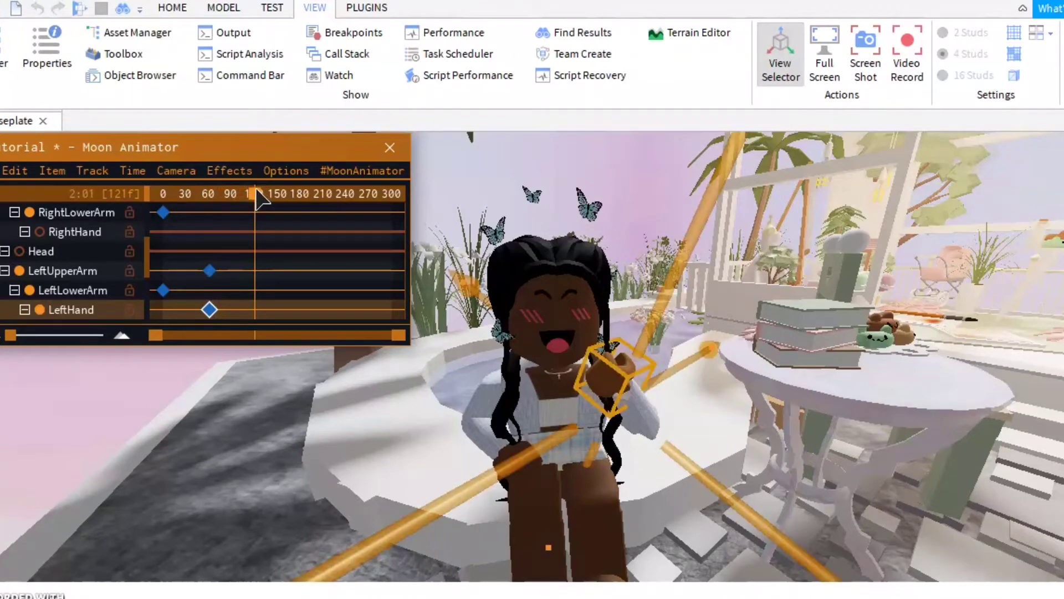
{"action": "key", "text": "space"}
{"action": "key", "text": "space"}
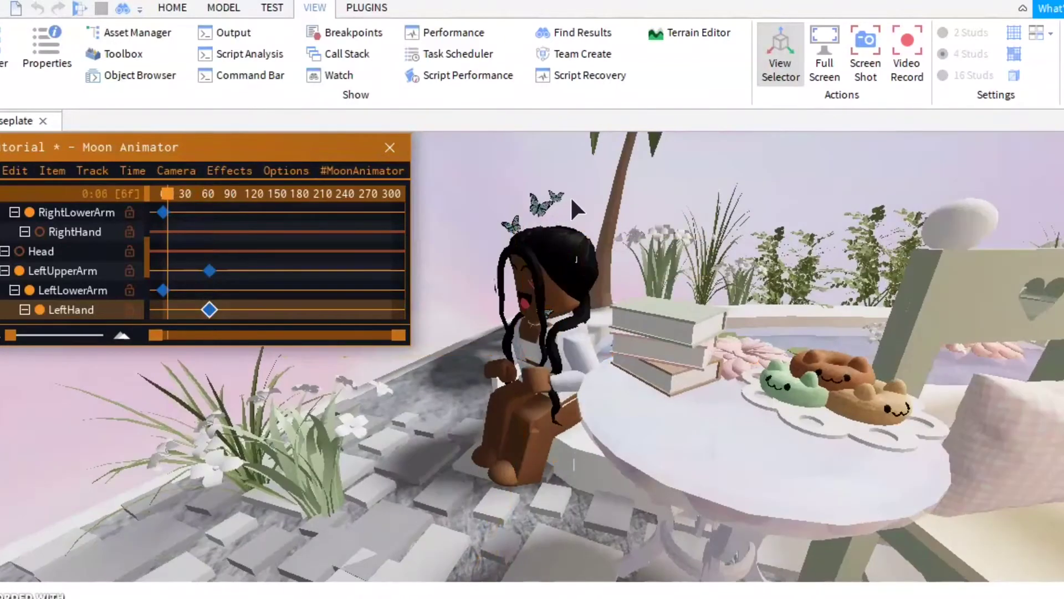
{"action": "right_click_drag", "start_coordinate": [574, 199], "coordinate": [585, 193]}
{"action": "key", "text": "space"}
{"action": "key", "text": "a"}
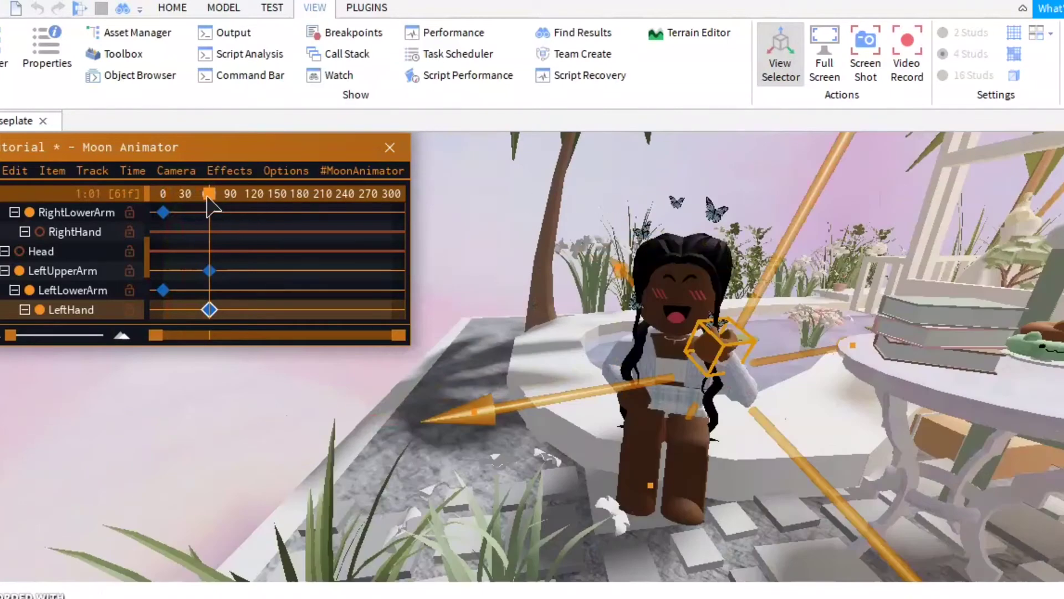
Step: At frame 123, select the head and rotate it around two axes, finishing with a turn of about -16.95°
{"action": "left_click_drag", "start_coordinate": [218, 194], "coordinate": [260, 186]}
{"action": "right_click_drag", "start_coordinate": [500, 160], "coordinate": [502, 162]}
{"action": "key", "text": "s"}
{"action": "key", "text": "w"}
{"action": "right_click_drag", "start_coordinate": [641, 226], "coordinate": [616, 260]}
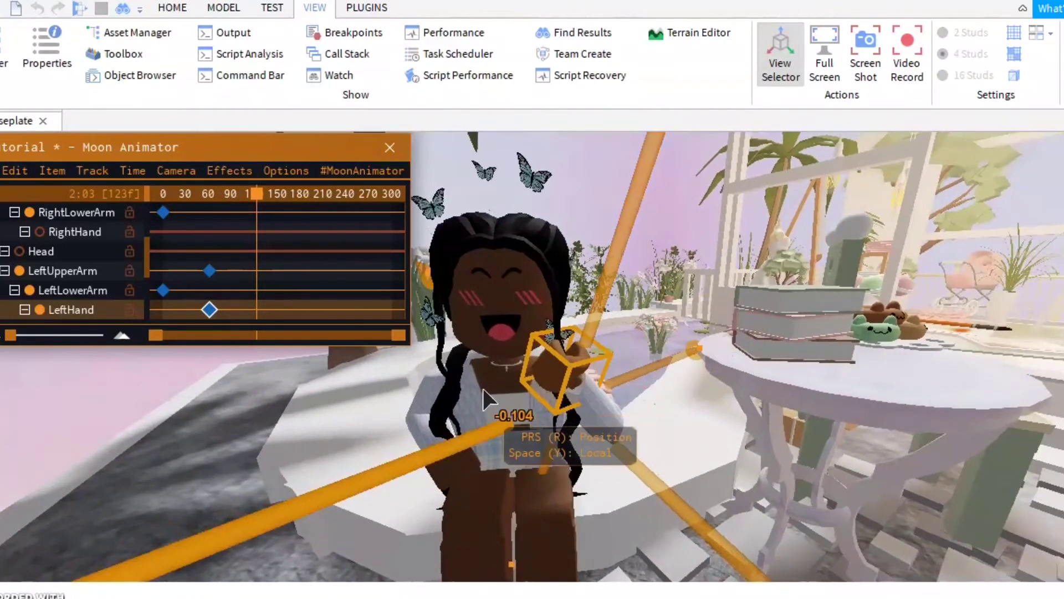
{"action": "left_click", "coordinate": [420, 402]}
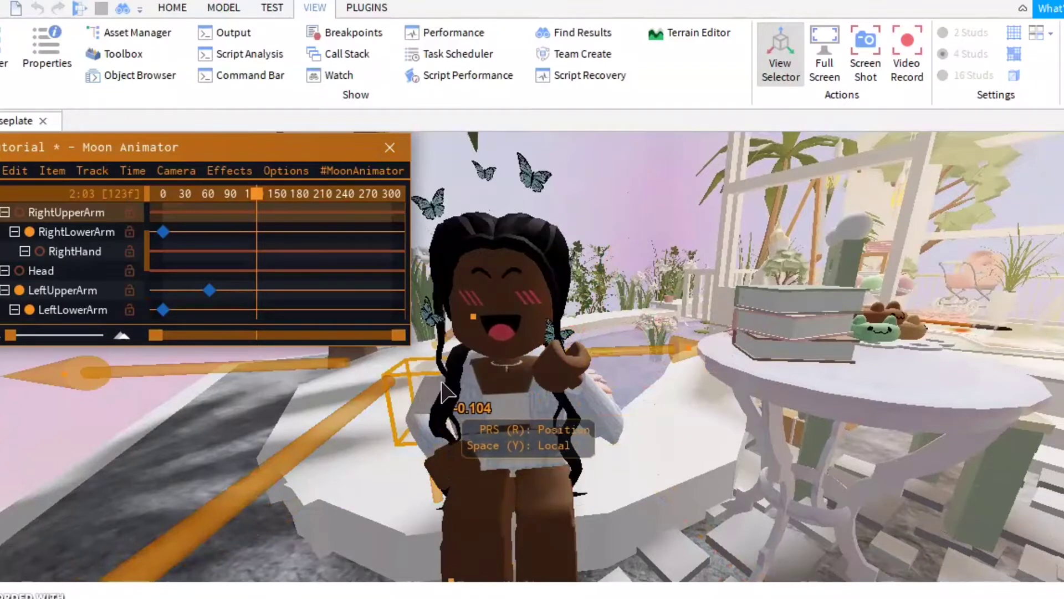
{"action": "scroll", "coordinate": [445, 382], "scroll_direction": "down", "scroll_amount": 3}
{"action": "scroll", "coordinate": [447, 391], "scroll_direction": "up", "scroll_amount": 3}
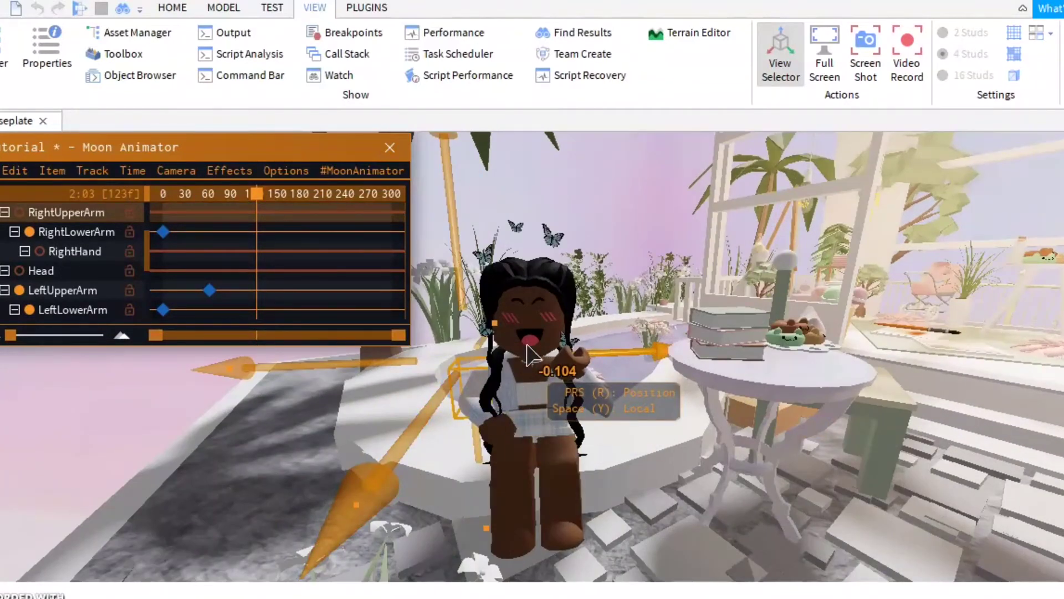
{"action": "left_click", "coordinate": [527, 346]}
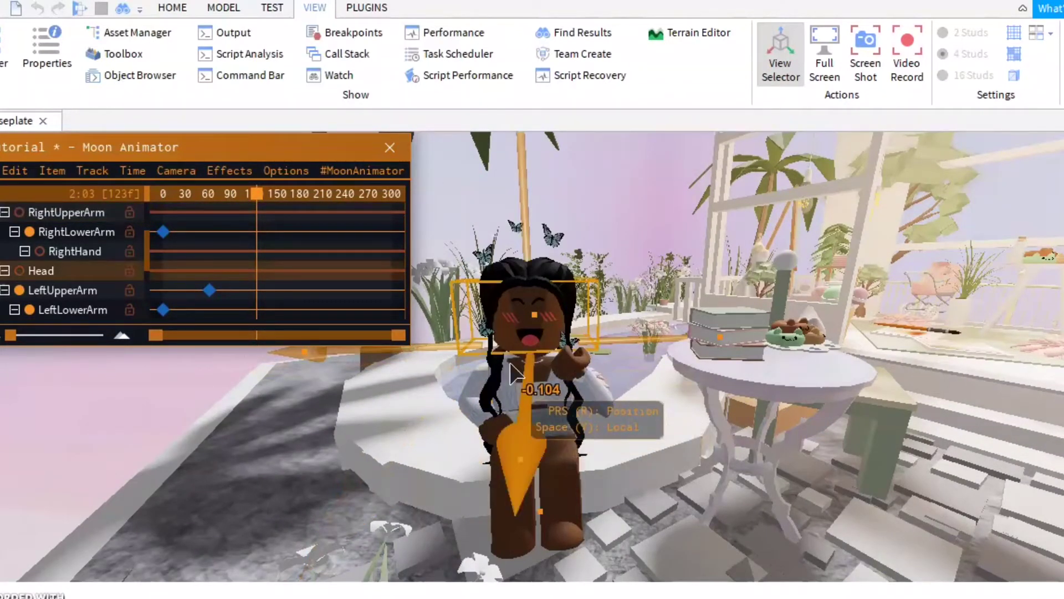
{"action": "key", "text": "r"}
{"action": "left_click_drag", "start_coordinate": [378, 384], "coordinate": [431, 384]}
{"action": "left_click_drag", "start_coordinate": [621, 257], "coordinate": [686, 493]}
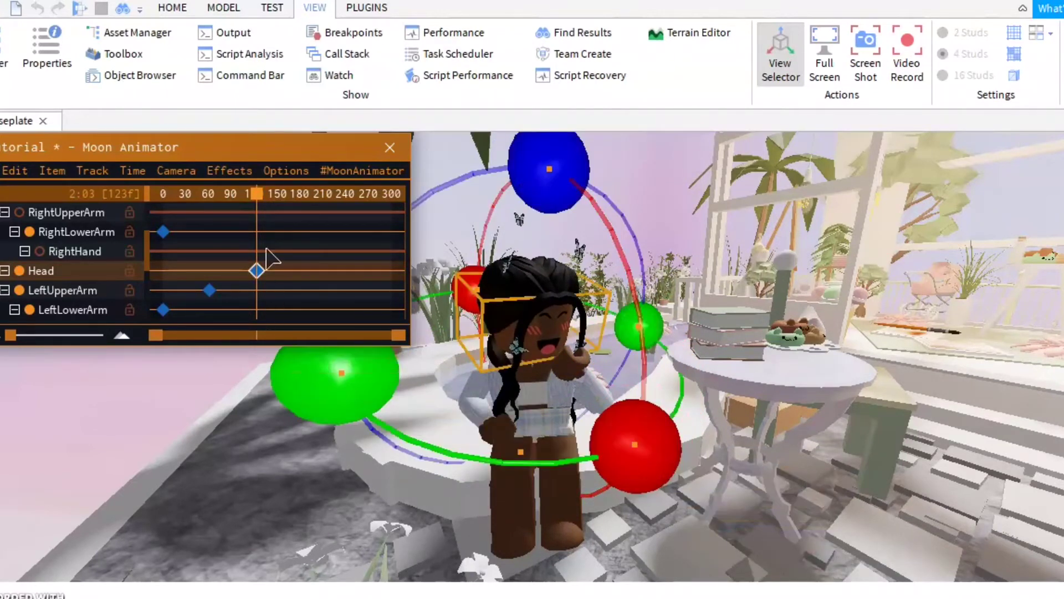
Step: Play back the head turn and rotate the head back toward the front at frame 185, finishing with about -22.03°
{"action": "key", "text": "space"}
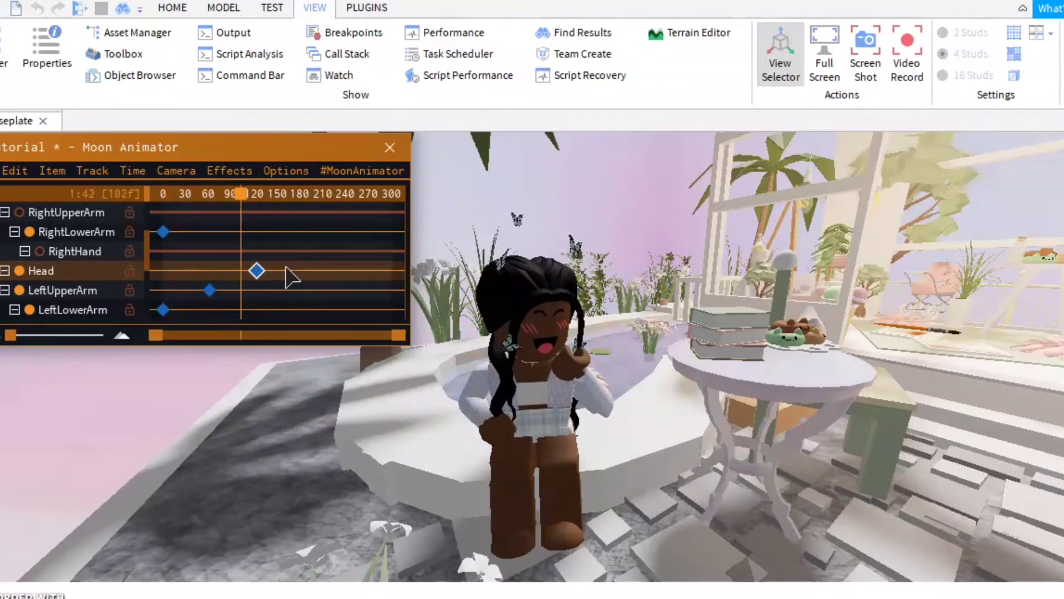
{"action": "key", "text": "space"}
{"action": "left_click_drag", "start_coordinate": [258, 191], "coordinate": [309, 198]}
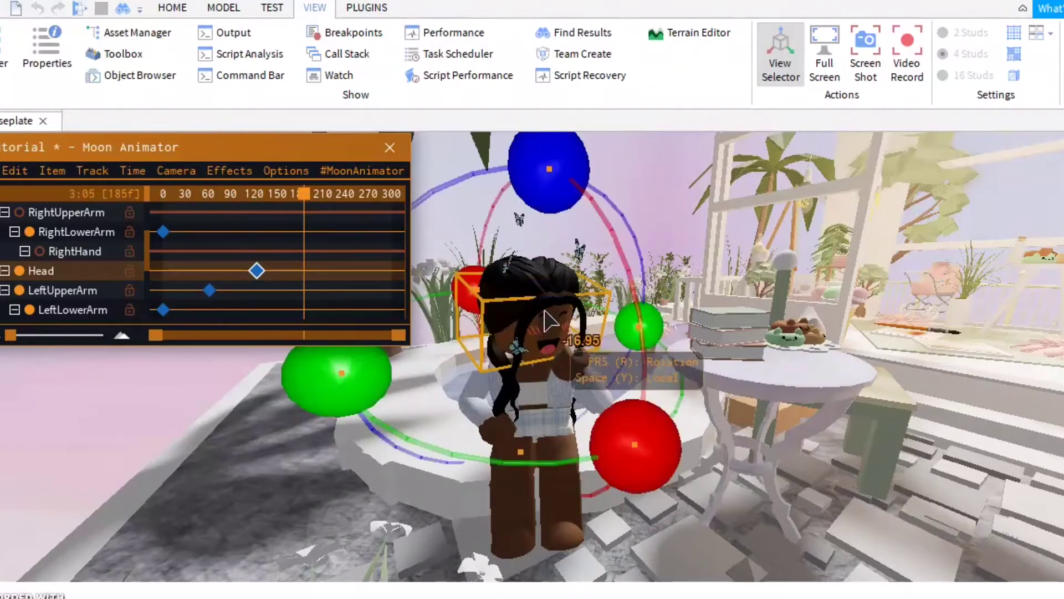
{"action": "left_click_drag", "start_coordinate": [658, 450], "coordinate": [641, 404]}
{"action": "left_click_drag", "start_coordinate": [356, 390], "coordinate": [238, 374]}
{"action": "key", "text": "a"}
Step: Play back the animation to check the head turning aside and back to the front
{"action": "left_click_drag", "start_coordinate": [303, 196], "coordinate": [333, 196]}
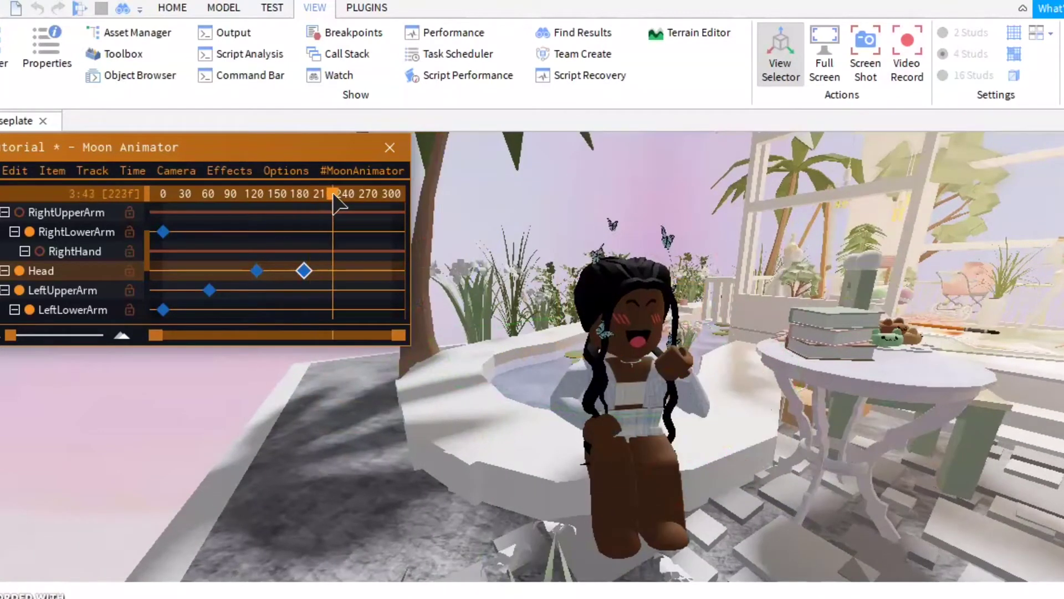
{"action": "left_click", "coordinate": [635, 338]}
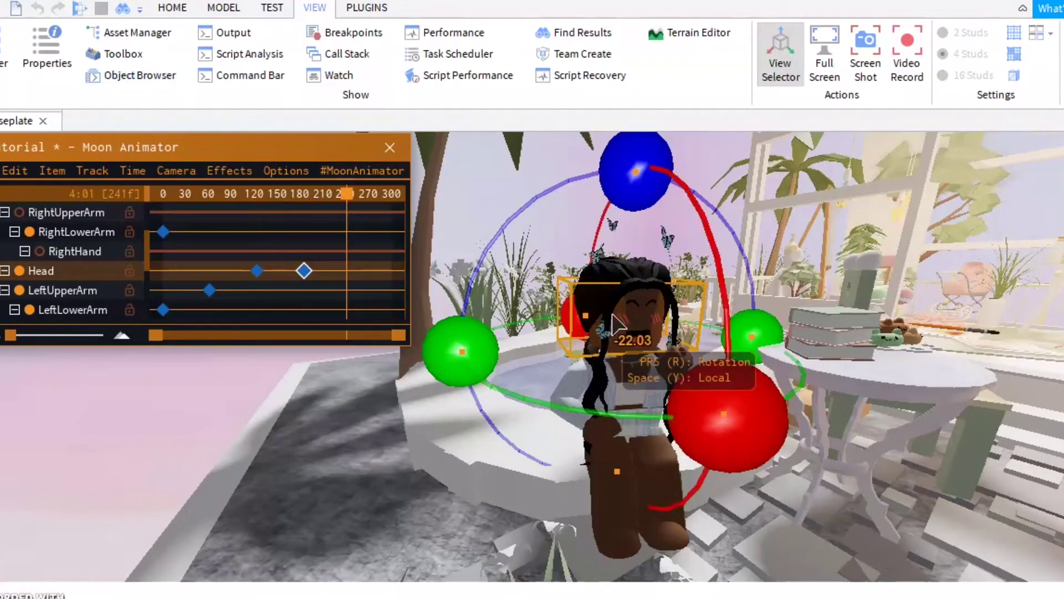
{"action": "right_click_drag", "start_coordinate": [740, 305], "coordinate": [734, 305]}
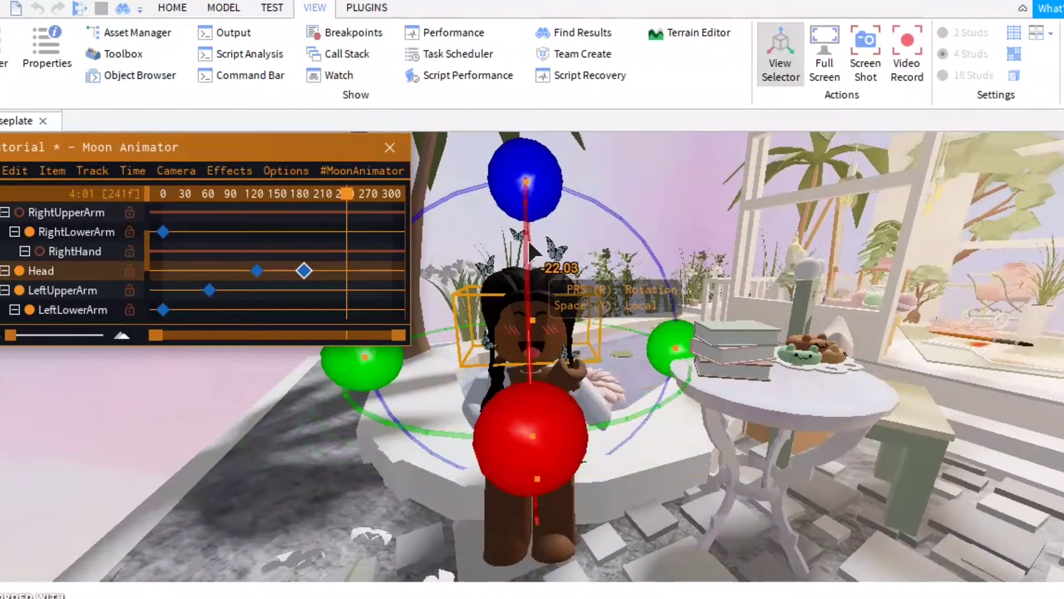
{"action": "key", "text": "space"}
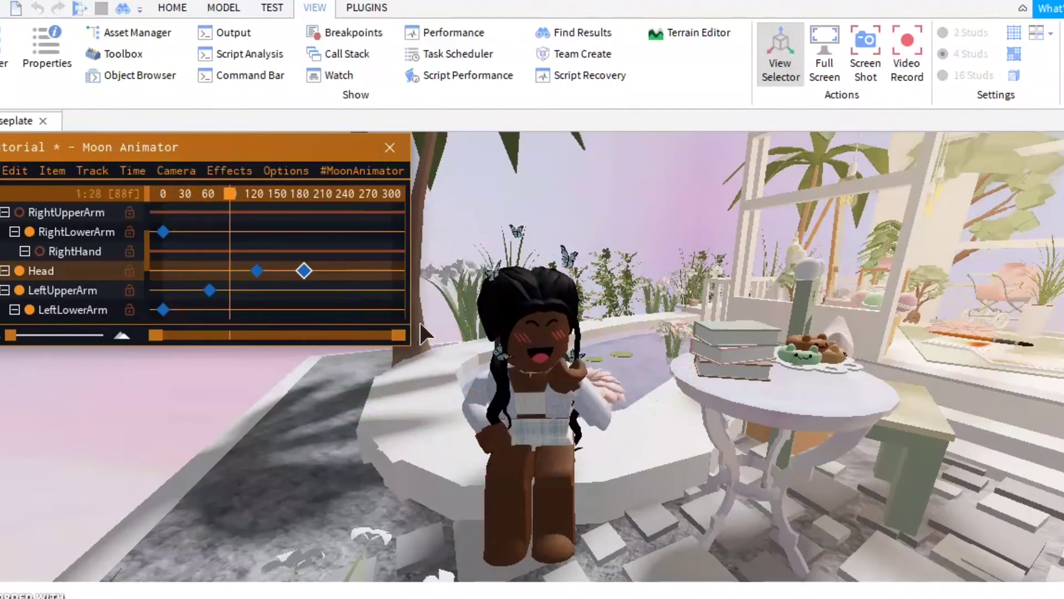
{"action": "key", "text": "space"}
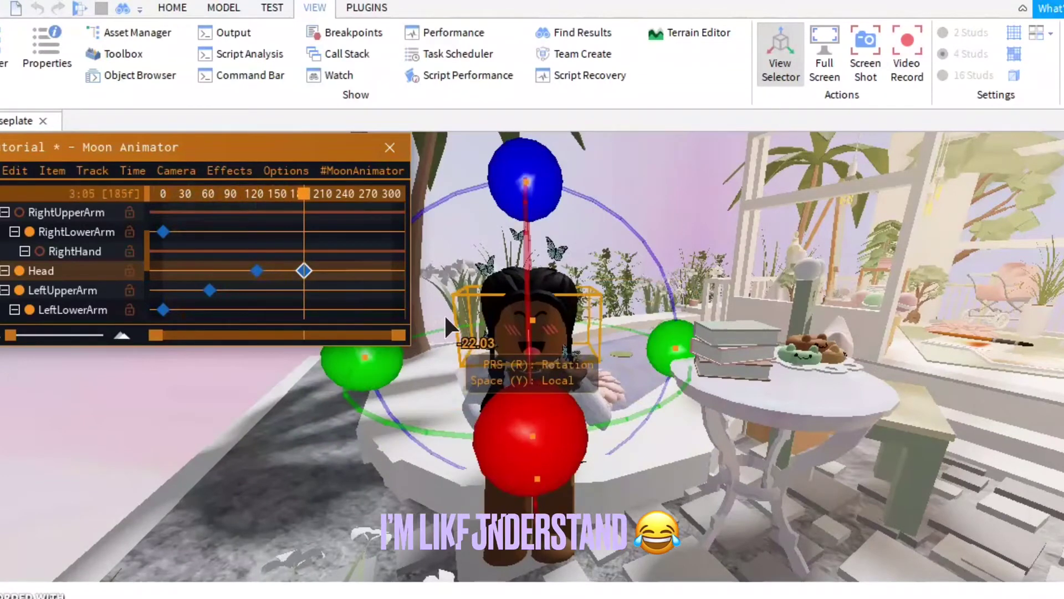
{"action": "key", "text": "space"}
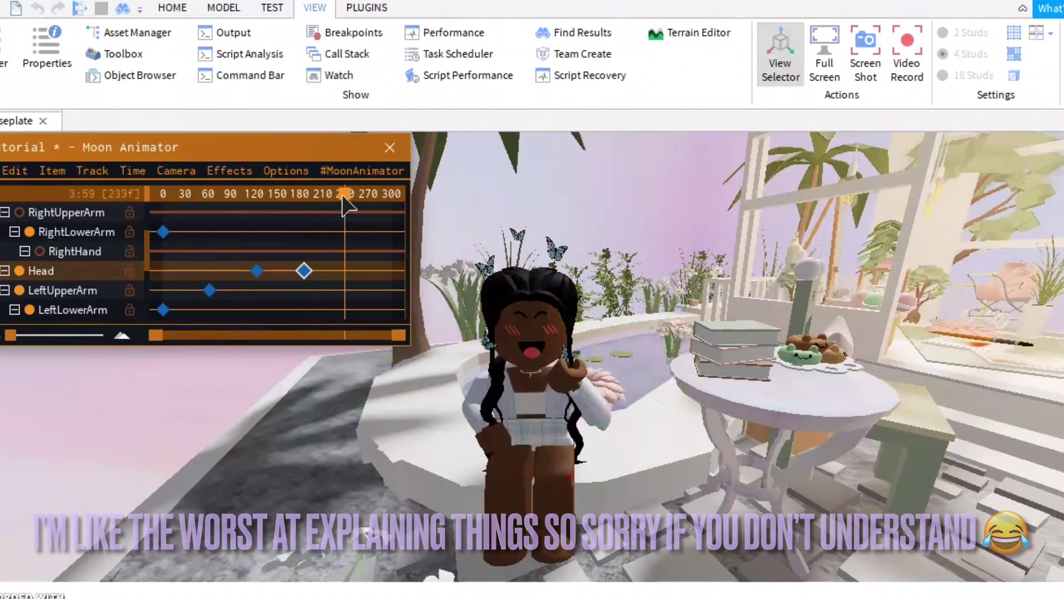
{"action": "key", "text": "space"}
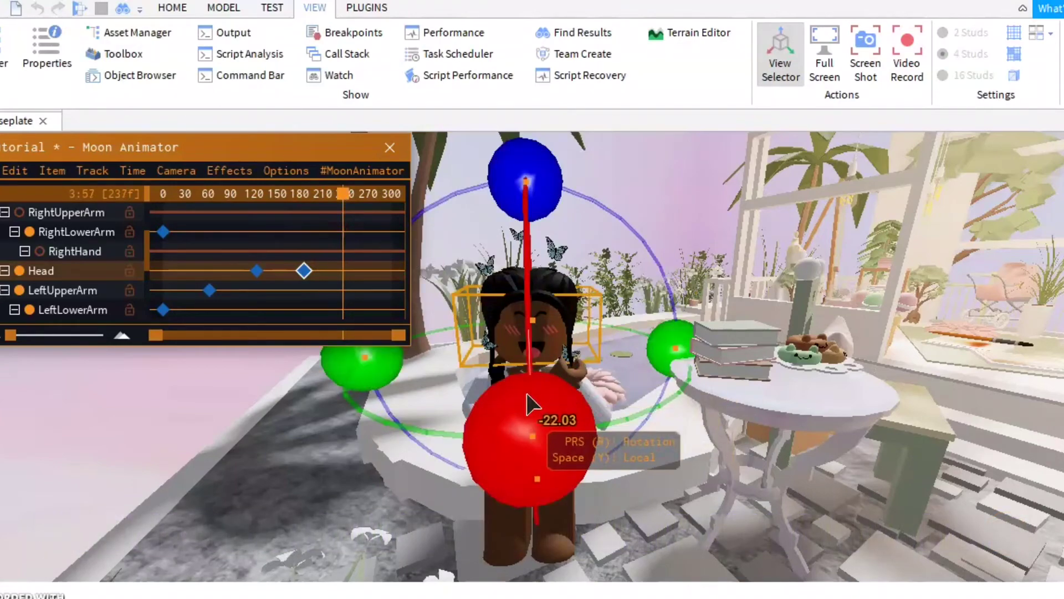
Step: Rotate the left lower arm outward at frame 237, including turns of about -93.25° and 14.26°
{"action": "mouse_move", "coordinate": [574, 371]}
{"action": "right_mouse_down"}
{"action": "mouse_move", "coordinate": [593, 401]}
{"action": "mouse_move", "coordinate": [581, 378]}
{"action": "right_mouse_up"}
{"action": "left_click_drag", "start_coordinate": [338, 413], "coordinate": [383, 413]}
{"action": "left_click_drag", "start_coordinate": [613, 530], "coordinate": [807, 407]}
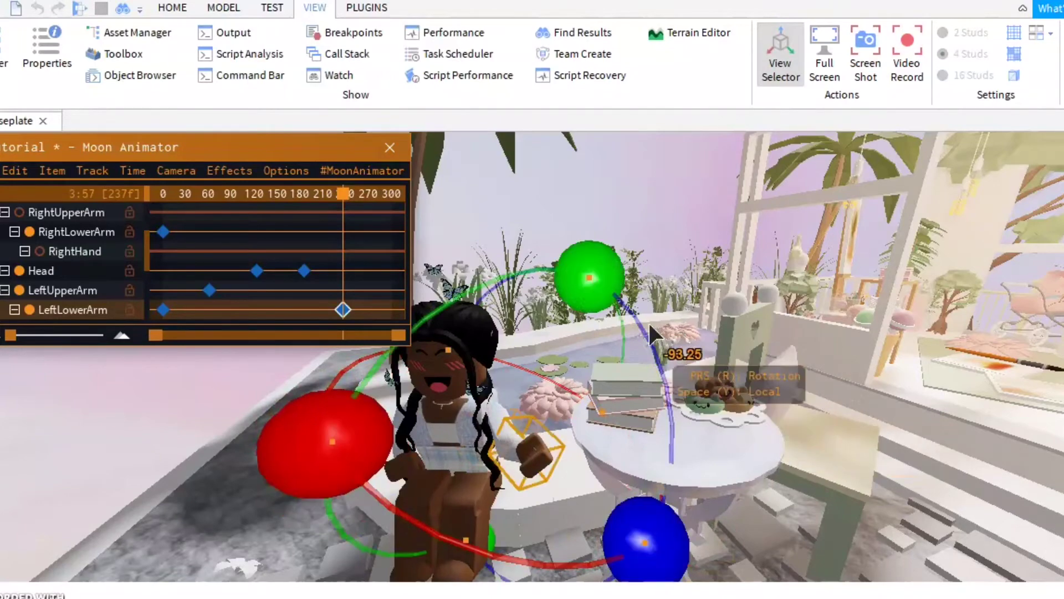
{"action": "left_click_drag", "start_coordinate": [646, 506], "coordinate": [643, 590]}
{"action": "scroll", "coordinate": [566, 422], "scroll_direction": "down", "scroll_amount": 5}
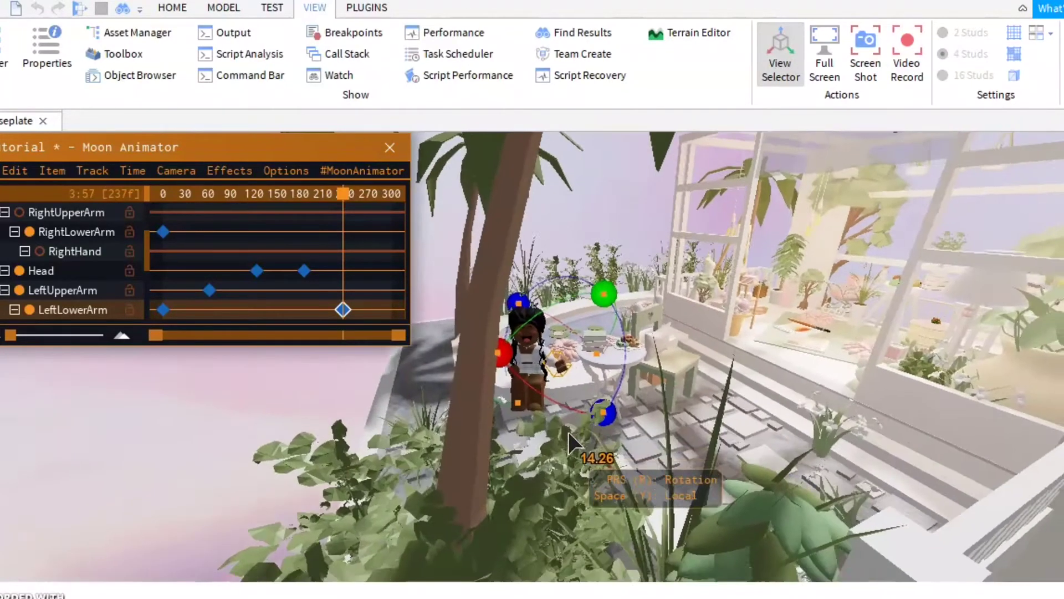
{"action": "scroll", "coordinate": [568, 431], "scroll_direction": "up", "scroll_amount": 5}
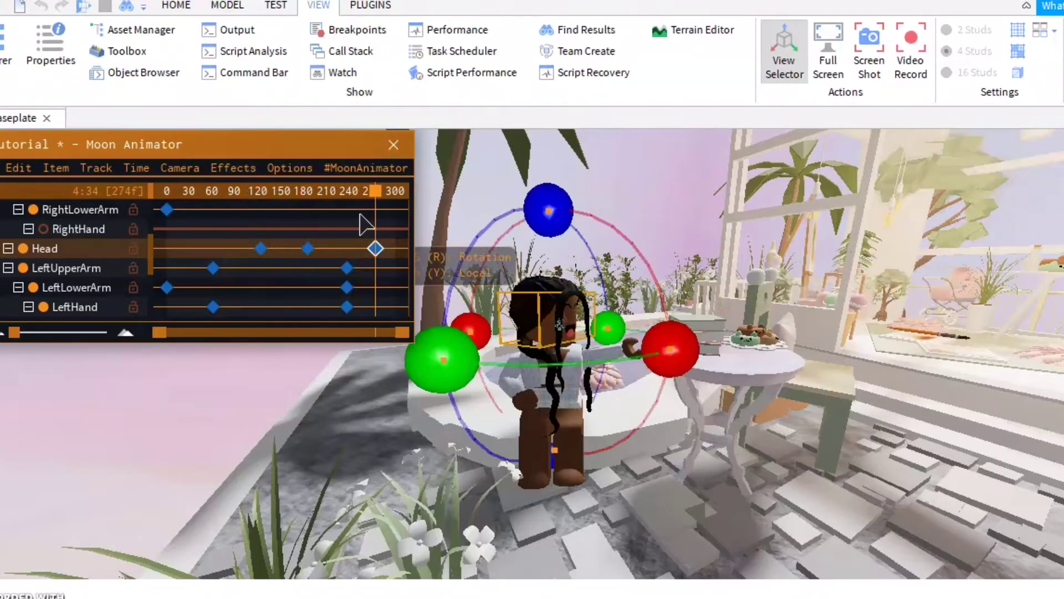
Step: Return the timeline to frame 0 and search the Toolbox models for "Warm Light"
{"action": "left_click_drag", "start_coordinate": [374, 192], "coordinate": [155, 210]}
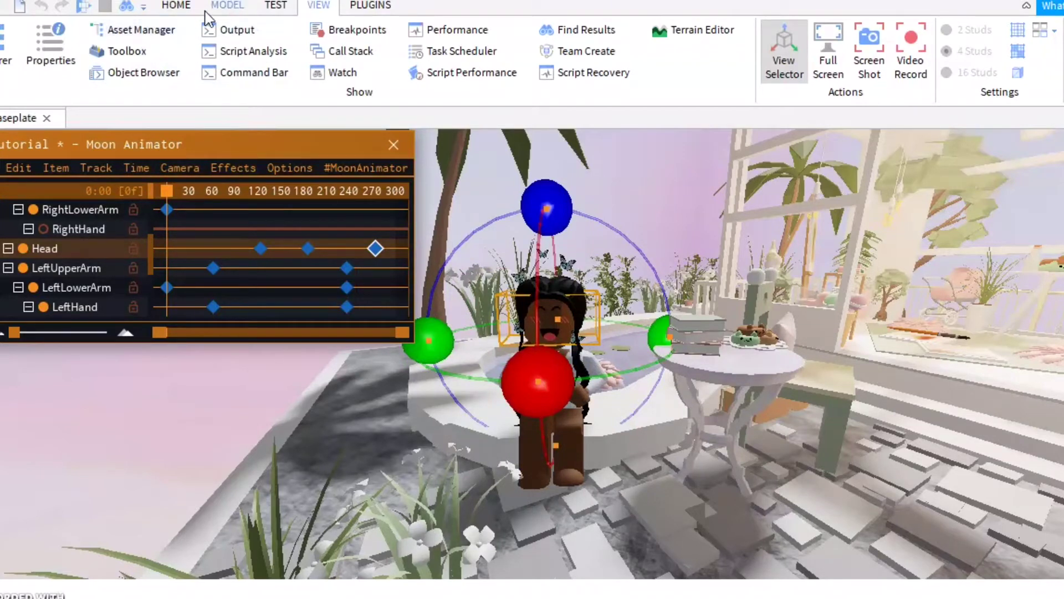
{"action": "left_click", "coordinate": [187, 7]}
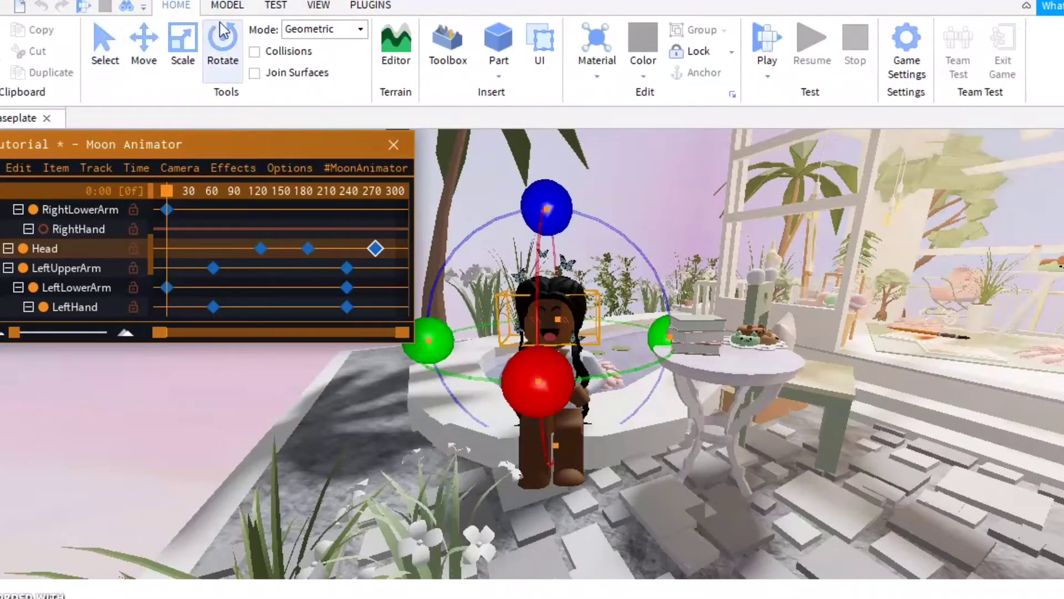
{"action": "left_click", "coordinate": [327, 7]}
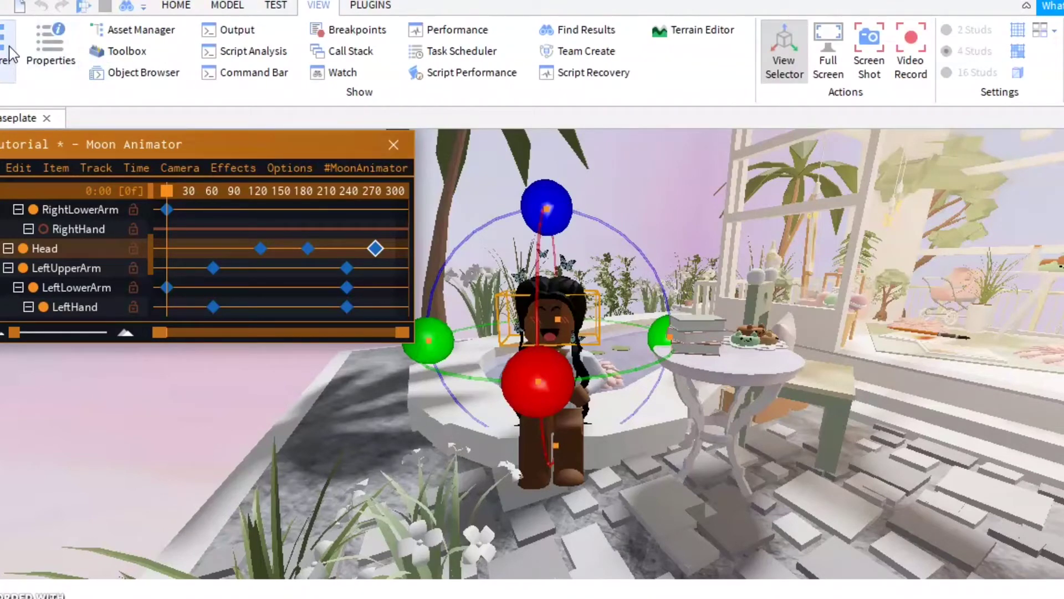
{"action": "left_click", "coordinate": [114, 53]}
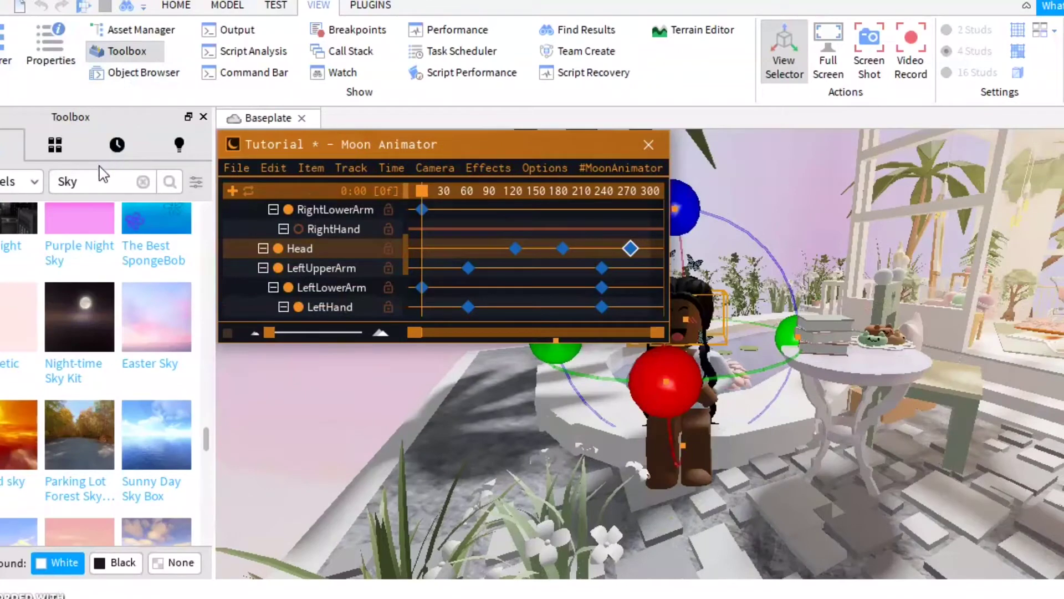
{"action": "left_click", "coordinate": [142, 181]}
{"action": "type", "text": "Light"}
{"action": "key", "text": "Return"}
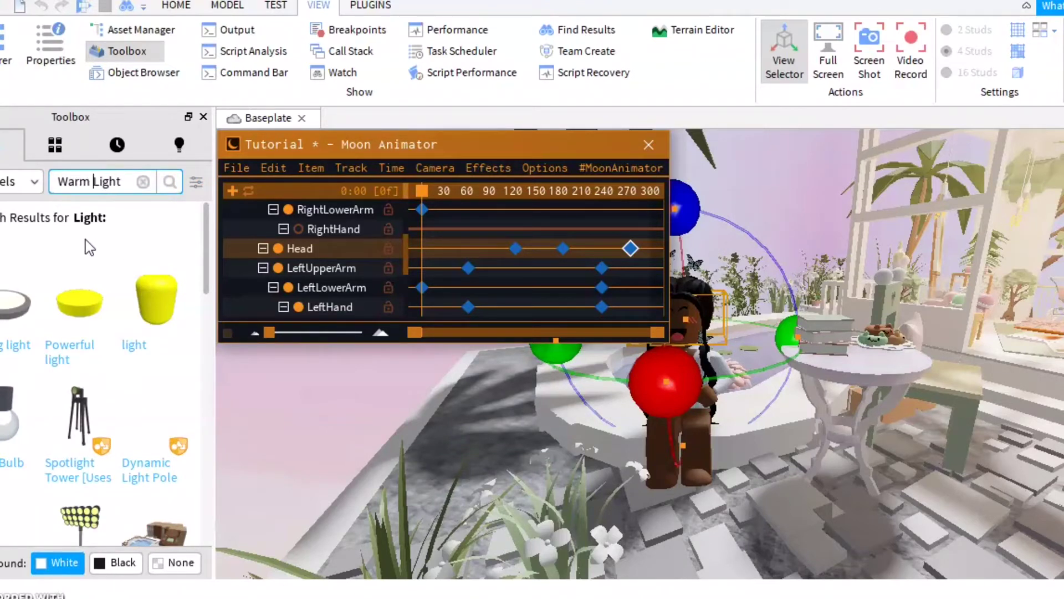
{"action": "type", "text": "Warm"}
{"action": "key", "text": "Return"}
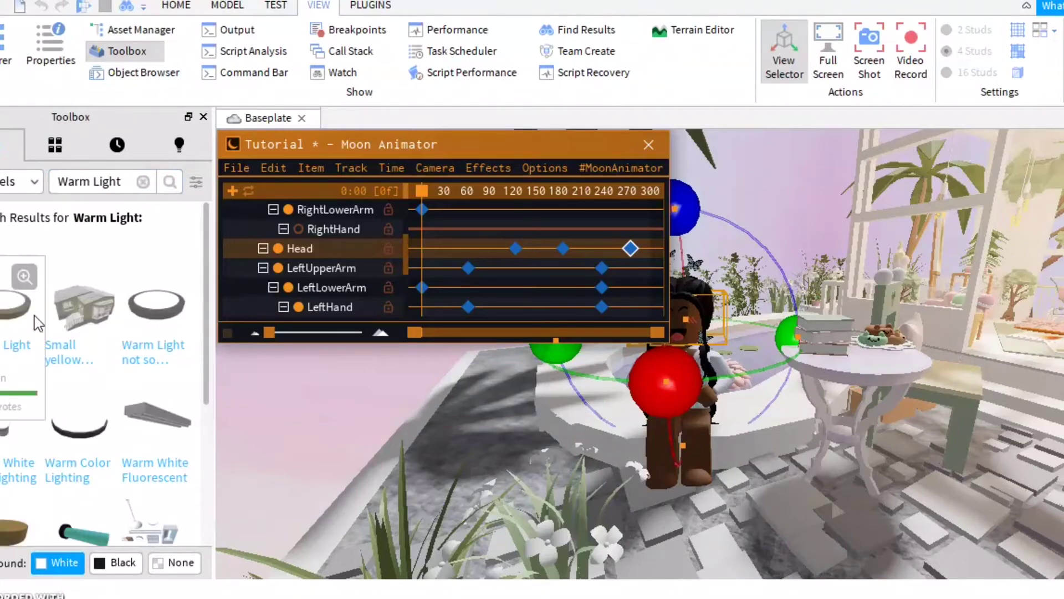
Step: Insert the first round warm light model and lower it to the paving in front of the character
{"action": "left_click", "coordinate": [19, 317]}
{"action": "right_click_drag", "start_coordinate": [755, 300], "coordinate": [756, 309]}
{"action": "scroll", "coordinate": [756, 308], "scroll_direction": "down", "scroll_amount": 3}
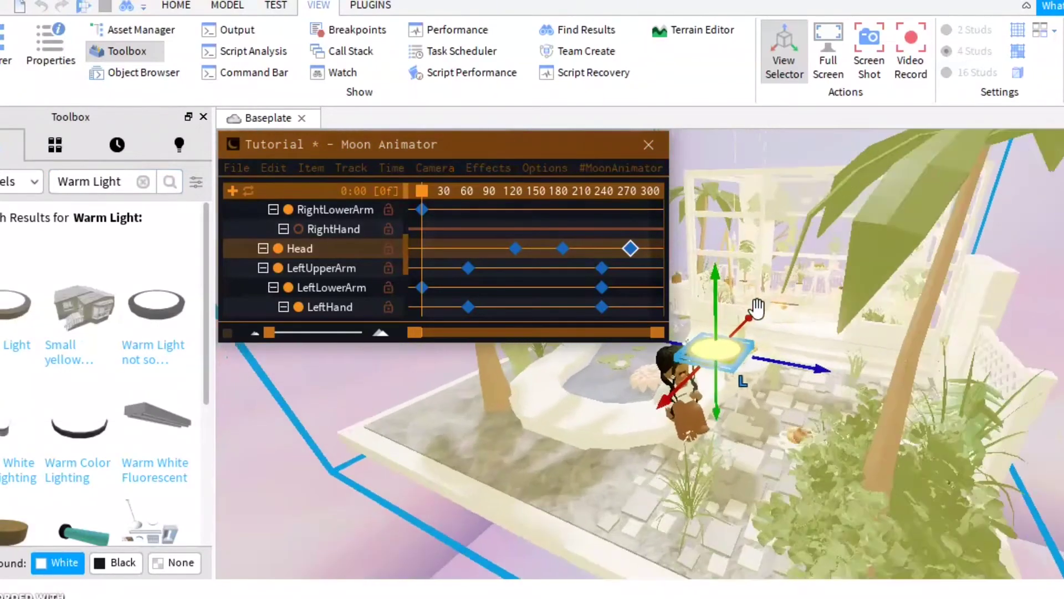
{"action": "scroll", "coordinate": [756, 308], "scroll_direction": "up", "scroll_amount": 1}
{"action": "left_click_drag", "start_coordinate": [717, 284], "coordinate": [709, 437]}
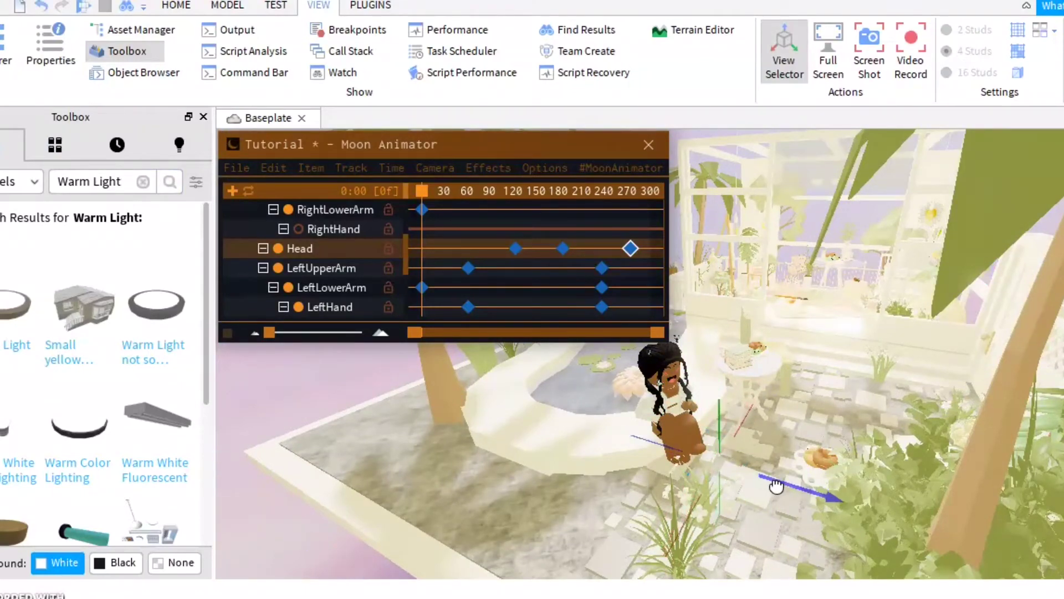
{"action": "scroll", "coordinate": [774, 340], "scroll_direction": "up", "scroll_amount": 2}
{"action": "right_click_drag", "start_coordinate": [774, 340], "coordinate": [770, 340]}
{"action": "left_click", "coordinate": [453, 448]}
{"action": "right_click_drag", "start_coordinate": [504, 427], "coordinate": [504, 427]}
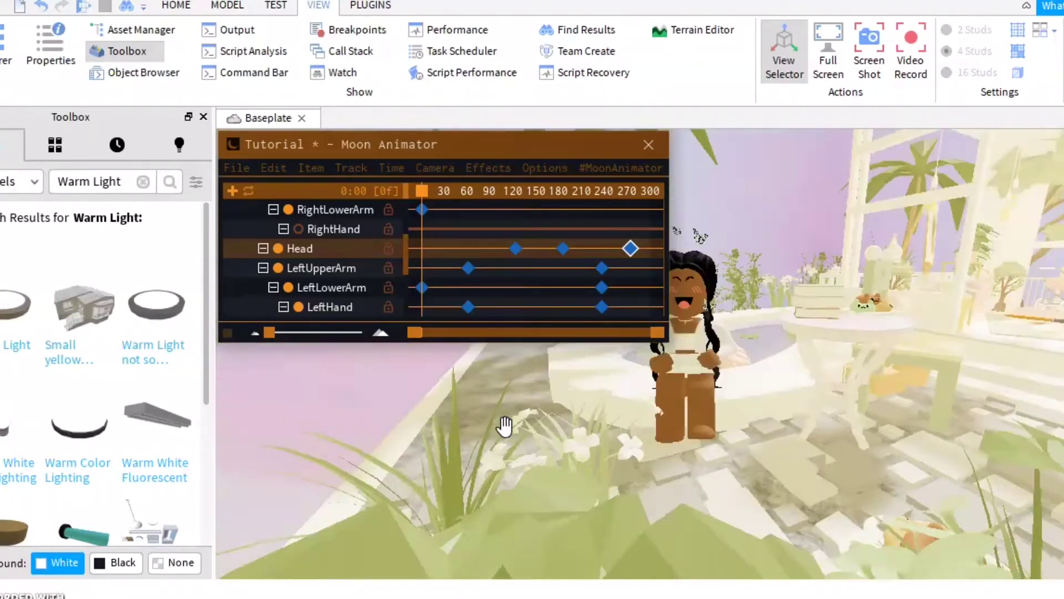
{"action": "scroll", "coordinate": [504, 427], "scroll_direction": "up", "scroll_amount": 6}
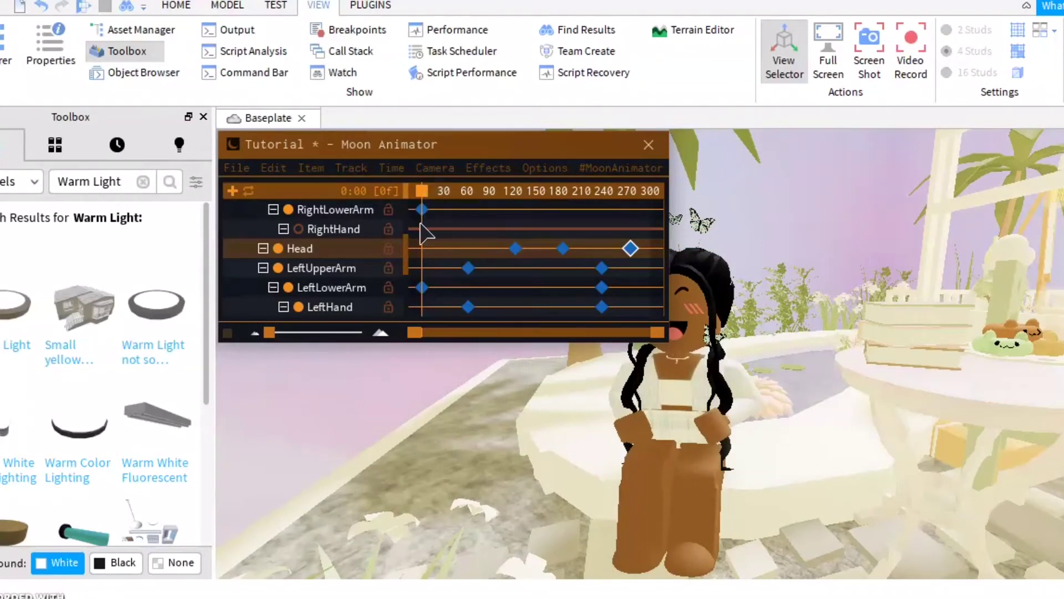
Step: Add a camera to the Tutorial animation and select its CFrame track
{"action": "left_click", "coordinate": [337, 148]}
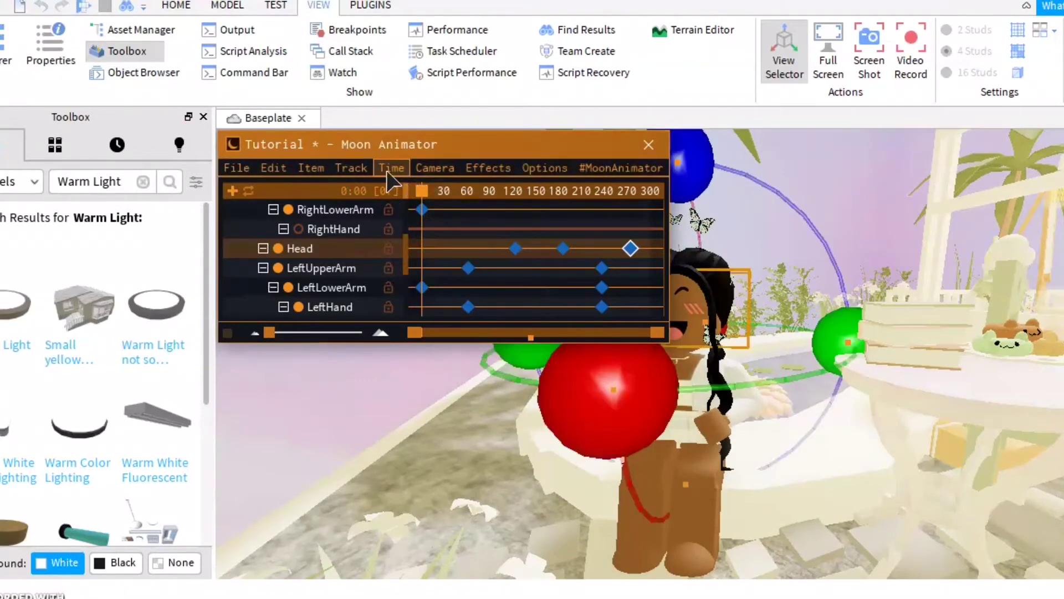
{"action": "left_click", "coordinate": [428, 169]}
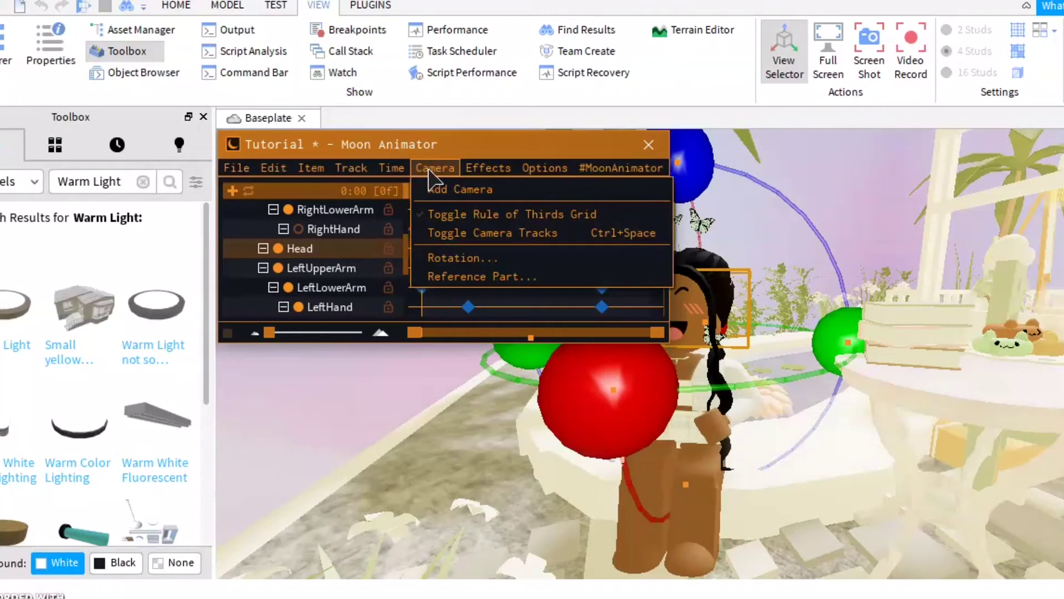
{"action": "left_click", "coordinate": [433, 185]}
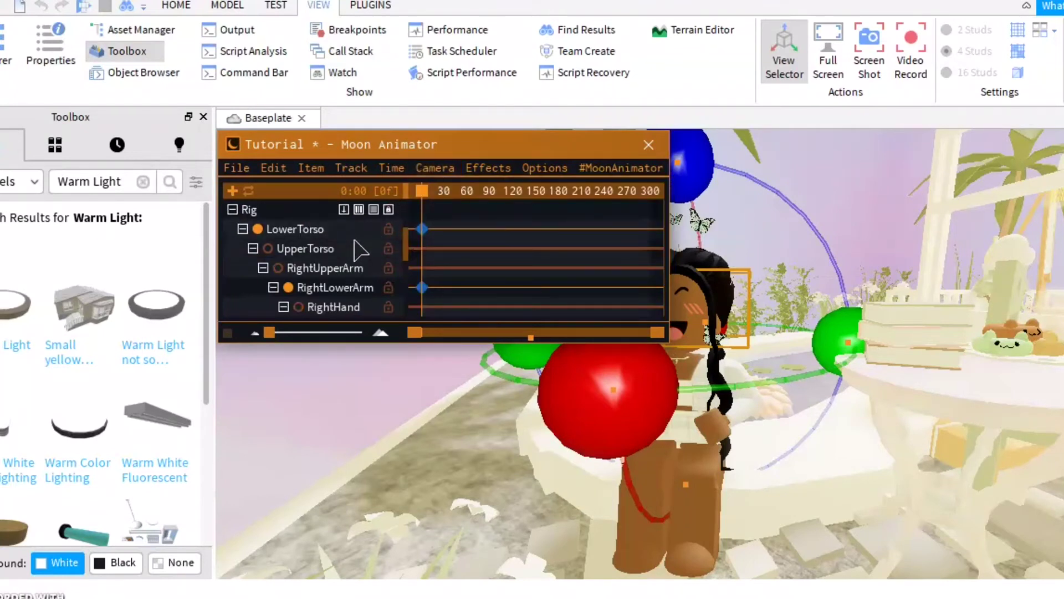
{"action": "scroll", "coordinate": [359, 249], "scroll_direction": "up", "scroll_amount": 3}
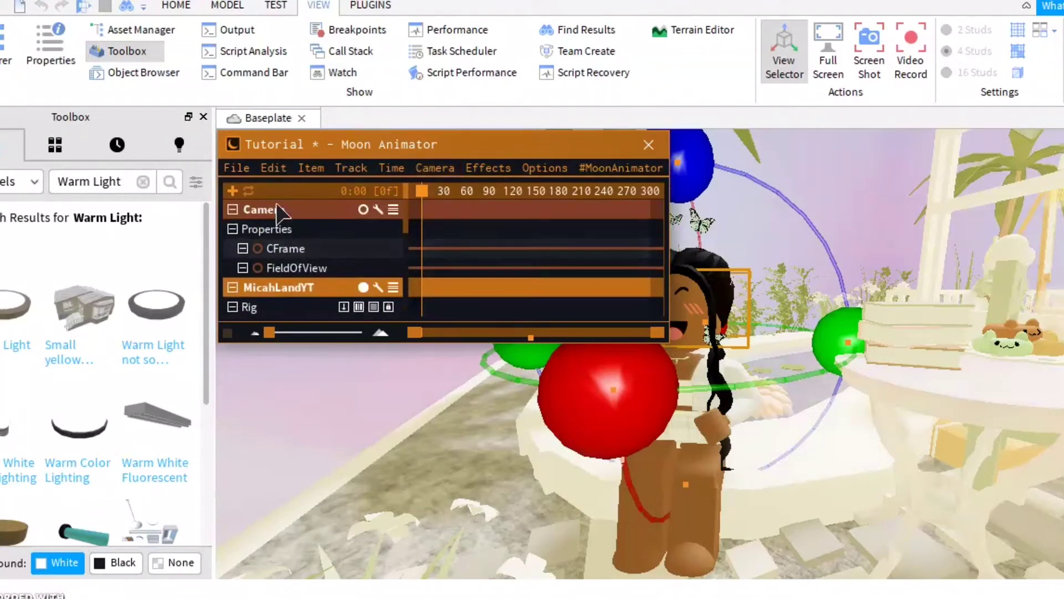
{"action": "left_click", "coordinate": [275, 250]}
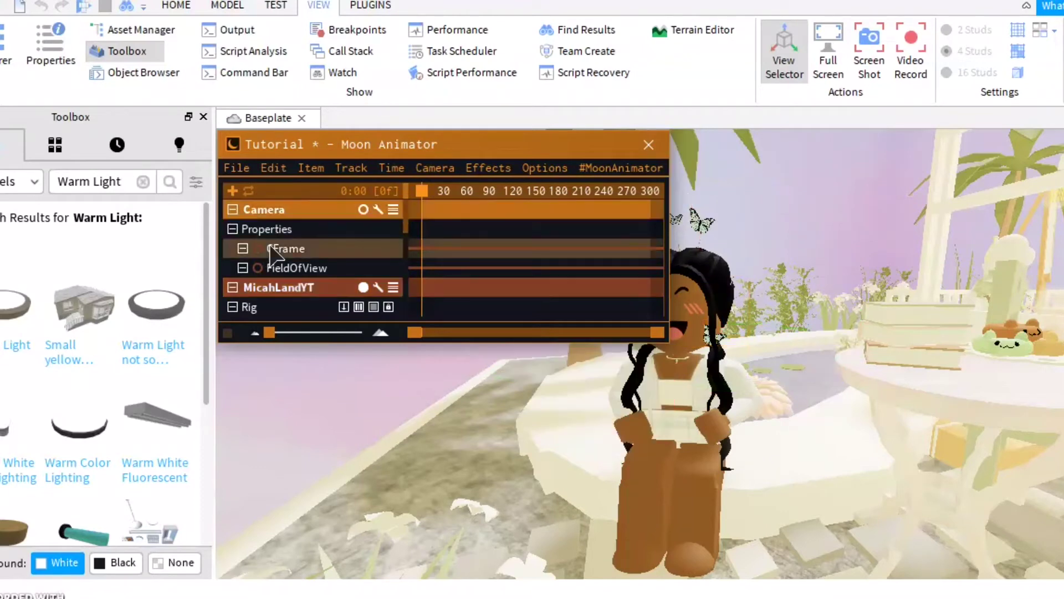
Step: Open the Properties and Explorer windows and show the start of the Workspace tree
{"action": "right_click_drag", "start_coordinate": [822, 325], "coordinate": [822, 326]}
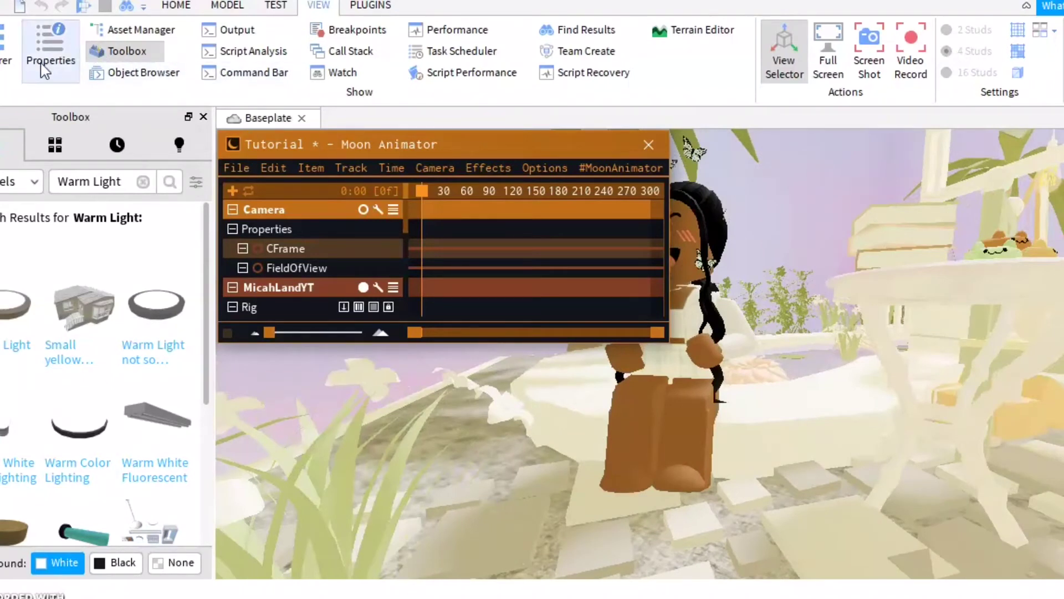
{"action": "left_click", "coordinate": [55, 64]}
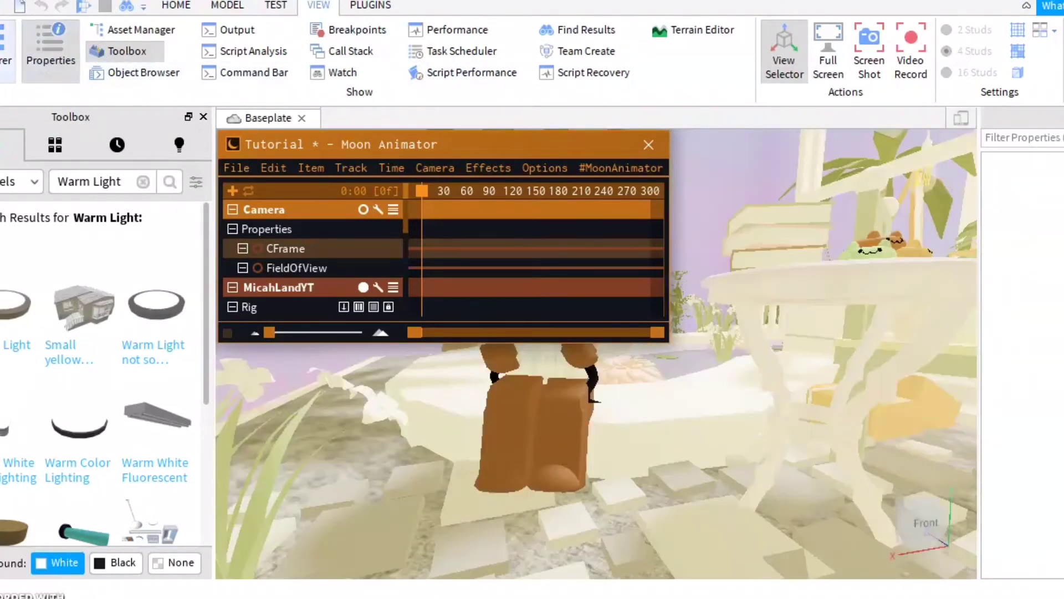
{"action": "left_click", "coordinate": [4, 50]}
{"action": "scroll", "coordinate": [1024, 208], "scroll_direction": "up", "scroll_amount": 5}
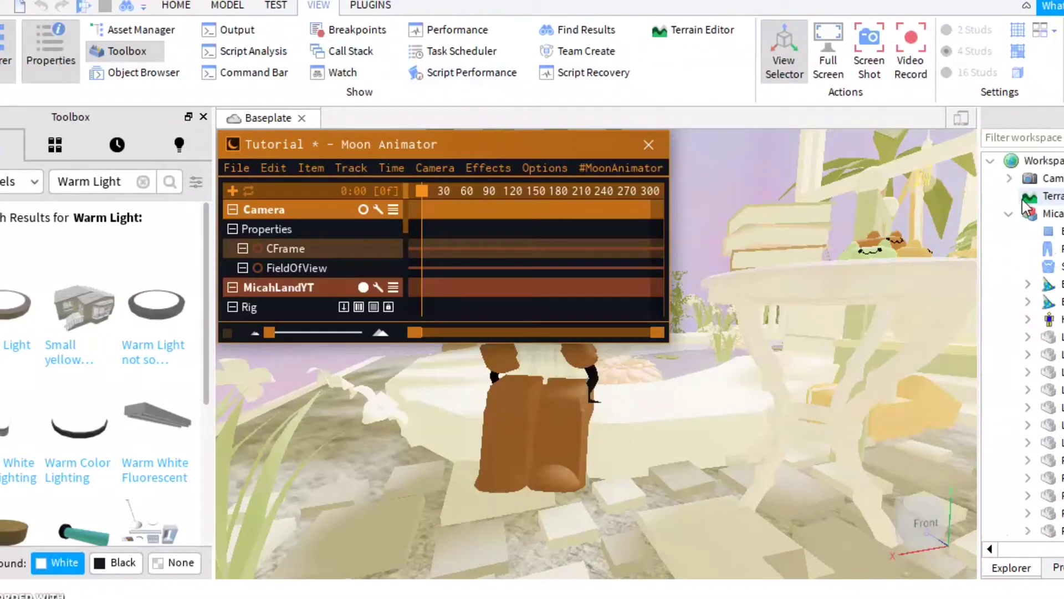
Step: Select the Camera in the Workspace and change its FieldOfView property for a tighter view
{"action": "left_click", "coordinate": [1055, 179]}
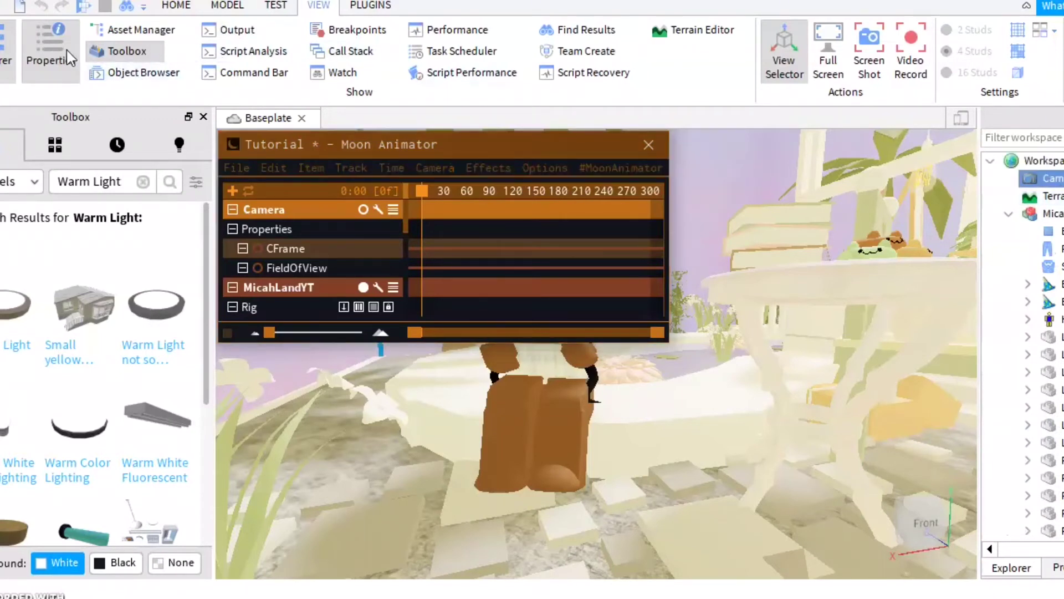
{"action": "left_click", "coordinate": [51, 53]}
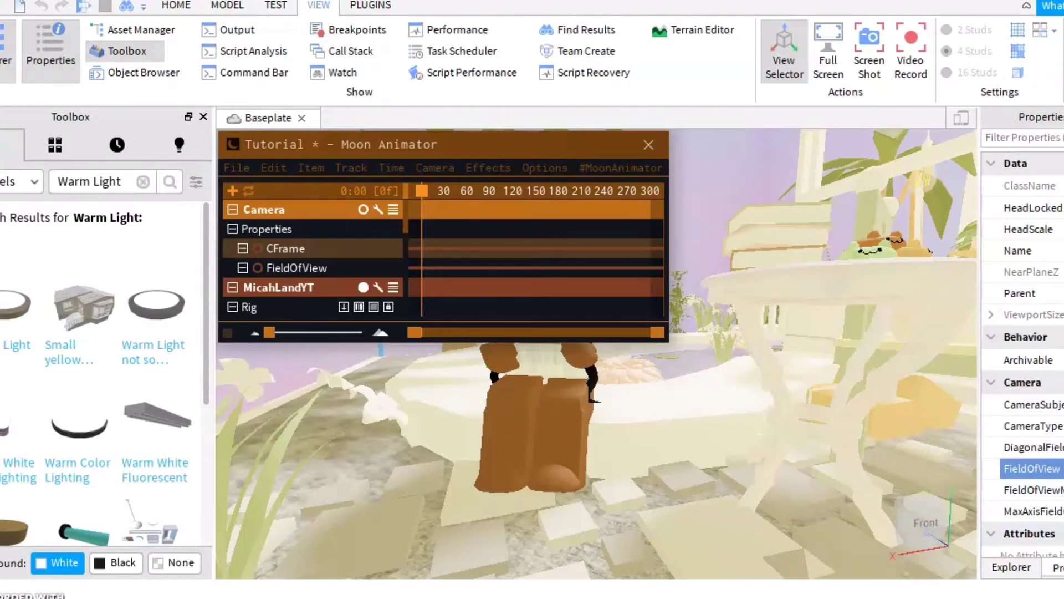
{"action": "key", "text": "Return"}
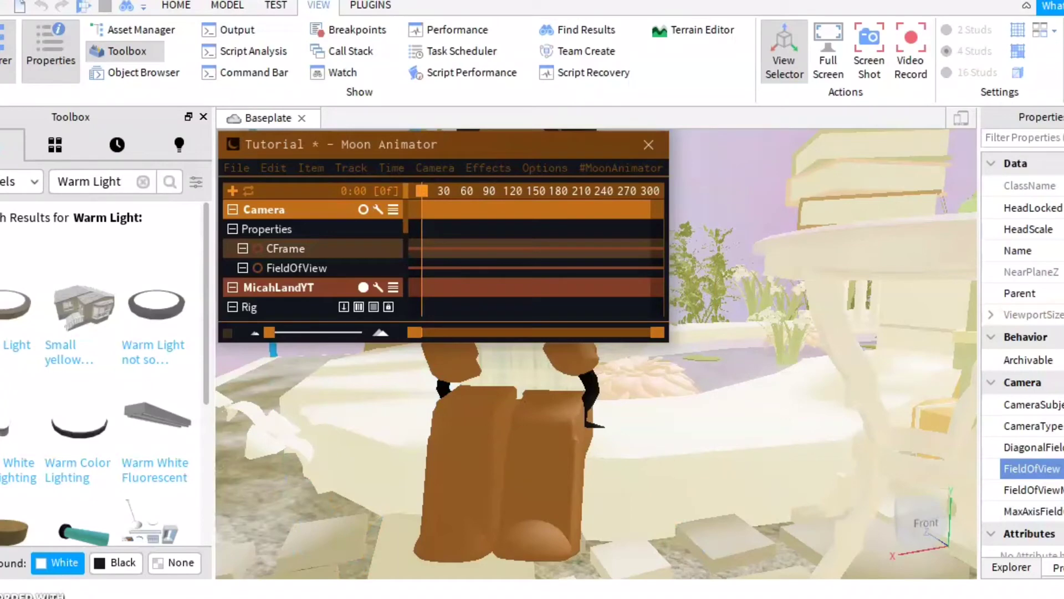
Step: Close the Properties, Toolbox and Explorer windows to give the viewport more room
{"action": "left_click", "coordinate": [1063, 117]}
{"action": "left_click", "coordinate": [204, 117]}
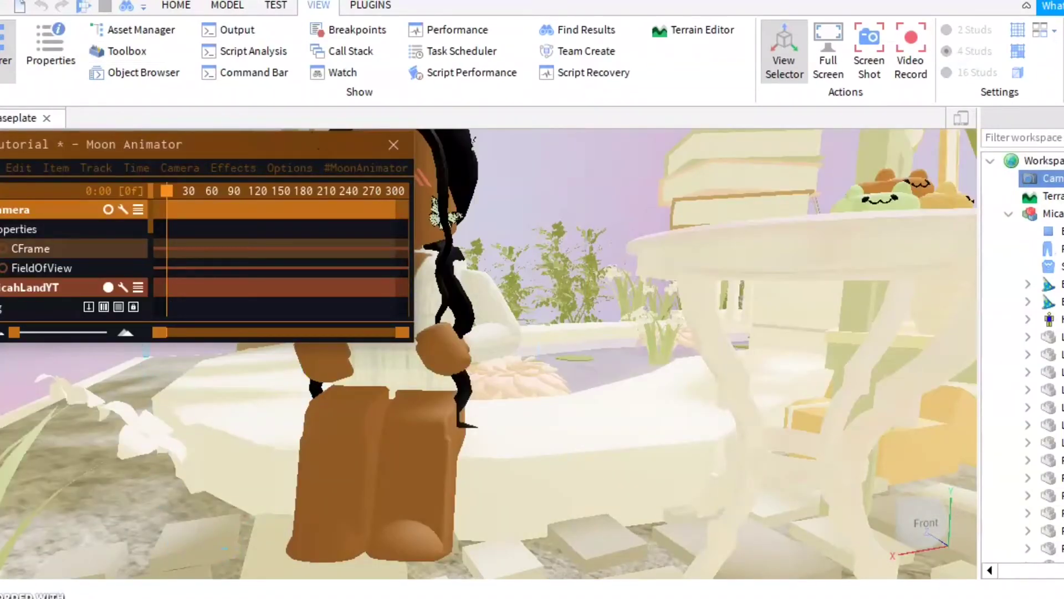
{"action": "left_click", "coordinate": [1063, 117]}
Step: Frame a wide, raised opening shot of the seated character beside the tree trunk and keyframe the camera's CFrame at frame 0
{"action": "scroll", "coordinate": [812, 288], "scroll_direction": "down", "scroll_amount": 8}
{"action": "right_click_drag", "start_coordinate": [813, 288], "coordinate": [811, 286]}
{"action": "scroll", "coordinate": [813, 288], "scroll_direction": "up", "scroll_amount": 5}
{"action": "scroll", "coordinate": [812, 288], "scroll_direction": "down", "scroll_amount": 5}
{"action": "scroll", "coordinate": [812, 286], "scroll_direction": "up", "scroll_amount": 10}
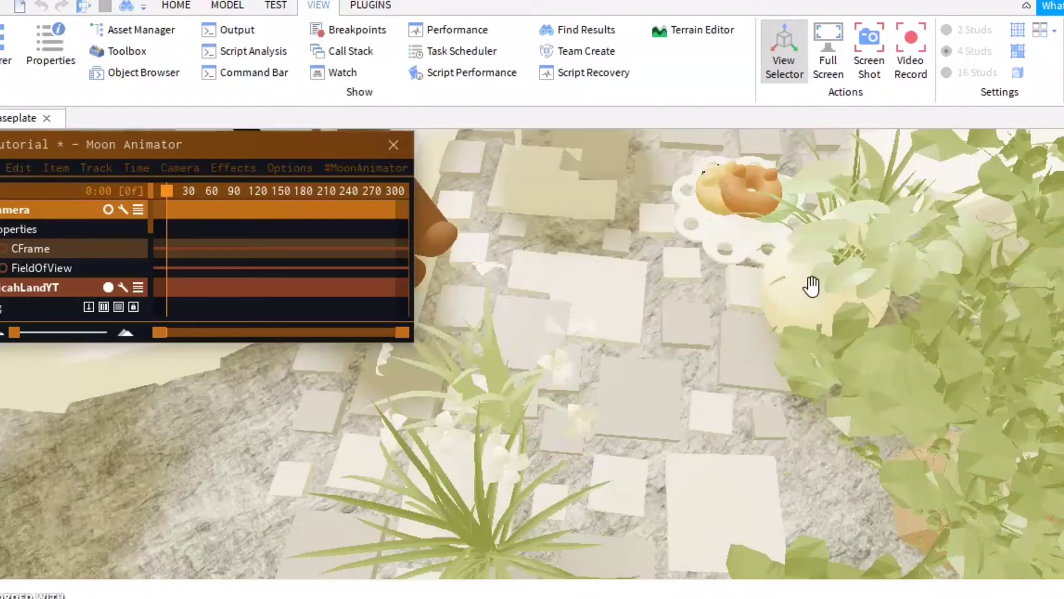
{"action": "scroll", "coordinate": [812, 286], "scroll_direction": "down", "scroll_amount": 8}
{"action": "scroll", "coordinate": [812, 286], "scroll_direction": "up", "scroll_amount": 6}
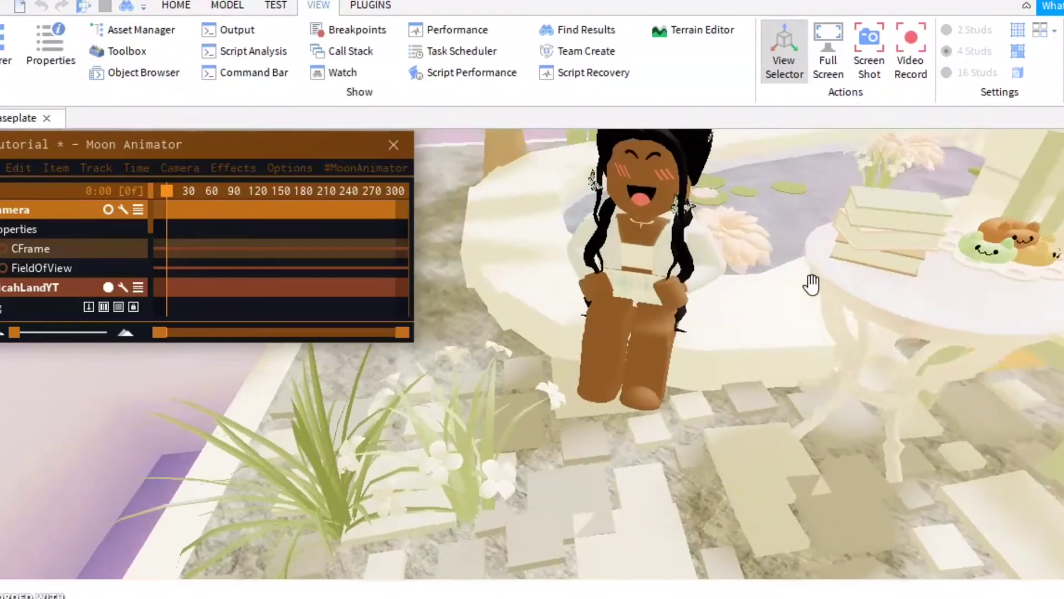
{"action": "scroll", "coordinate": [812, 286], "scroll_direction": "down", "scroll_amount": 4}
{"action": "scroll", "coordinate": [811, 286], "scroll_direction": "up", "scroll_amount": 4}
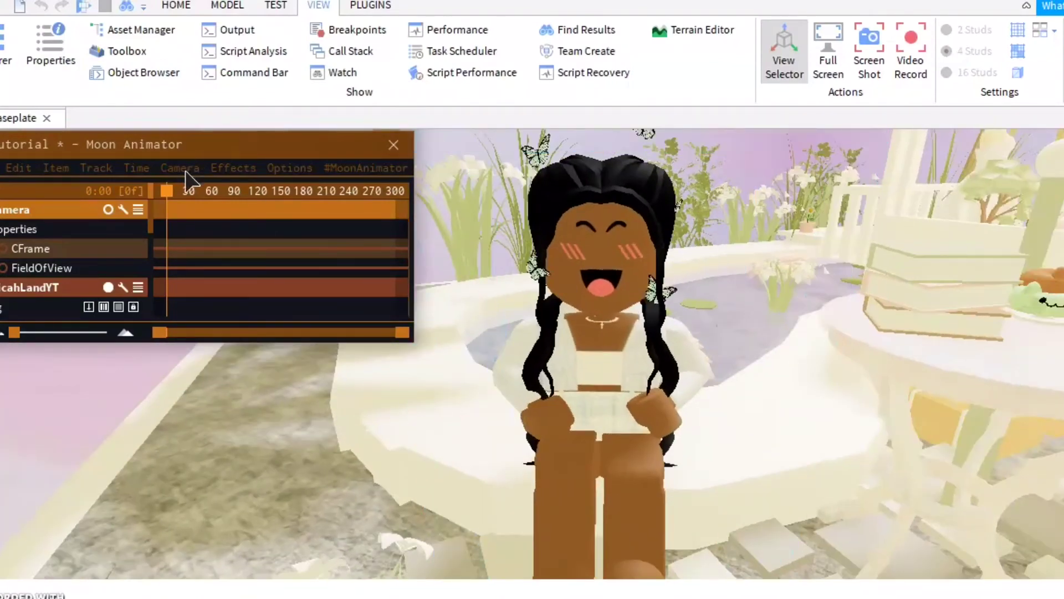
{"action": "scroll", "coordinate": [766, 312], "scroll_direction": "down", "scroll_amount": 4}
{"action": "right_click_drag", "start_coordinate": [766, 312], "coordinate": [765, 313]}
{"action": "scroll", "coordinate": [765, 313], "scroll_direction": "down", "scroll_amount": 4}
{"action": "scroll", "coordinate": [765, 313], "scroll_direction": "down", "scroll_amount": 5}
{"action": "scroll", "coordinate": [765, 313], "scroll_direction": "up", "scroll_amount": 4}
{"action": "scroll", "coordinate": [765, 312], "scroll_direction": "up", "scroll_amount": 3}
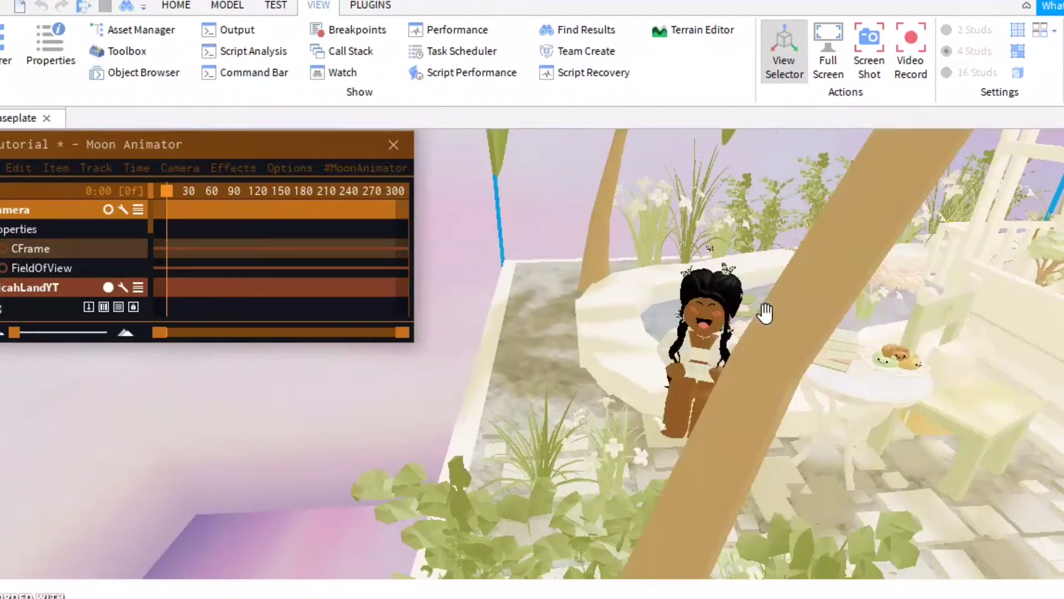
{"action": "scroll", "coordinate": [765, 312], "scroll_direction": "up", "scroll_amount": 4}
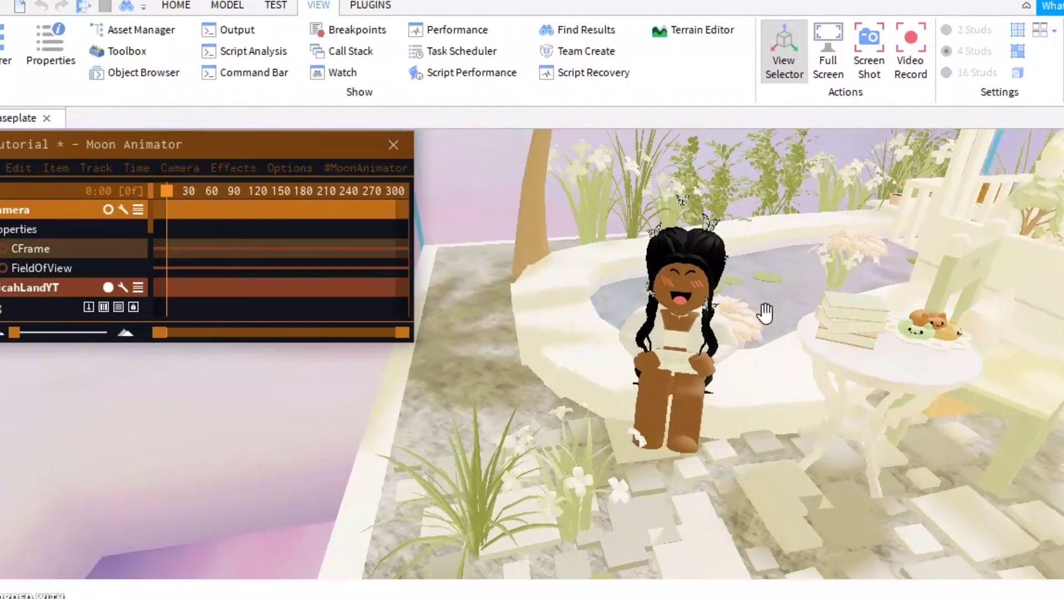
{"action": "scroll", "coordinate": [699, 315], "scroll_direction": "down", "scroll_amount": 2}
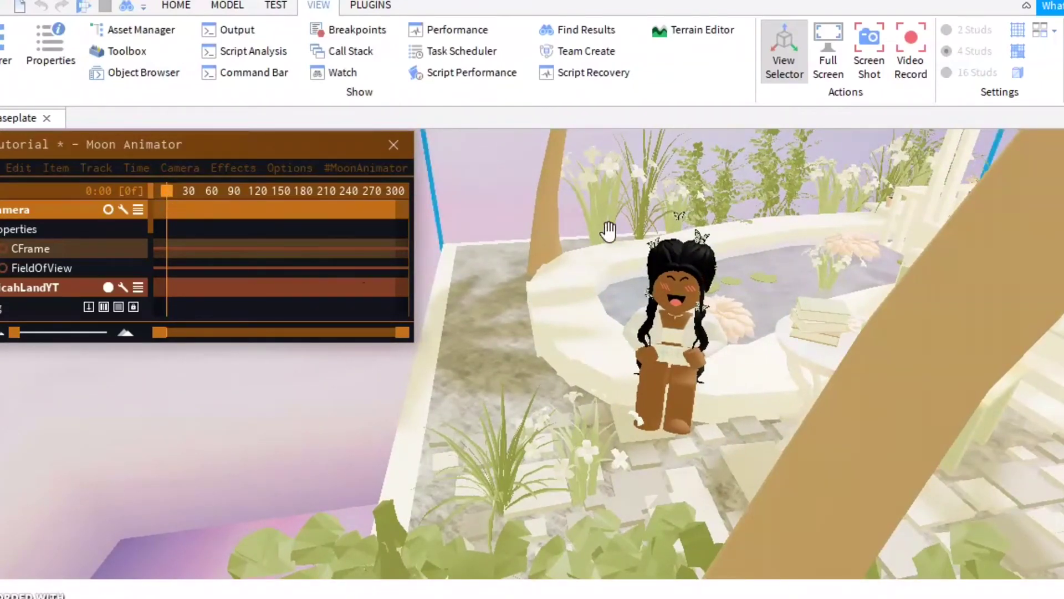
{"action": "left_click", "coordinate": [13, 248]}
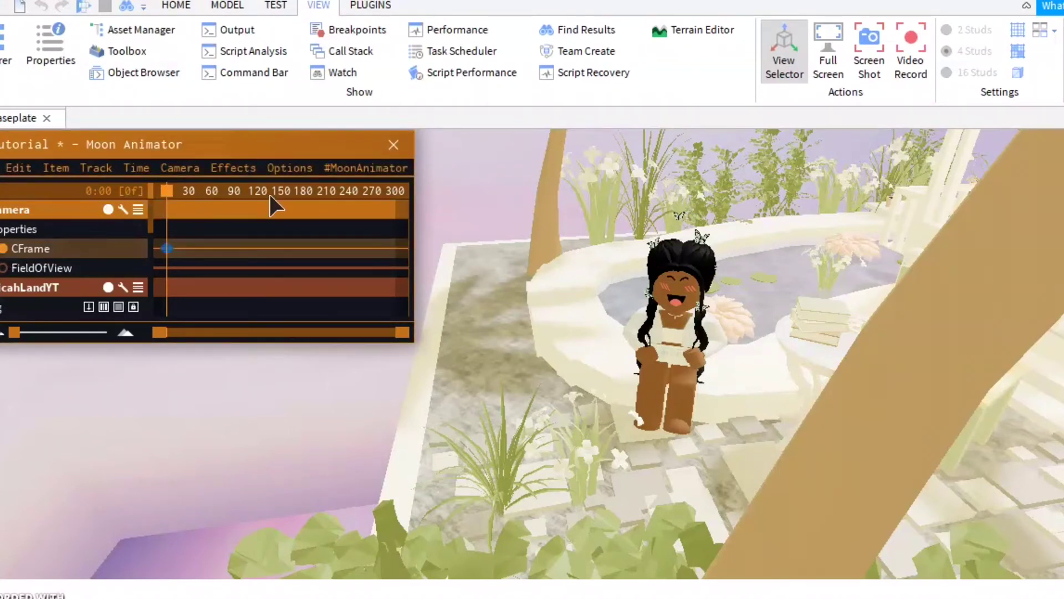
Step: Go to frame 57, bring the view closer to the seated character and table, and keyframe the camera's CFrame
{"action": "left_click_drag", "start_coordinate": [161, 189], "coordinate": [206, 187]}
{"action": "right_click_drag", "start_coordinate": [562, 217], "coordinate": [562, 217]}
{"action": "scroll", "coordinate": [562, 217], "scroll_direction": "up", "scroll_amount": 3}
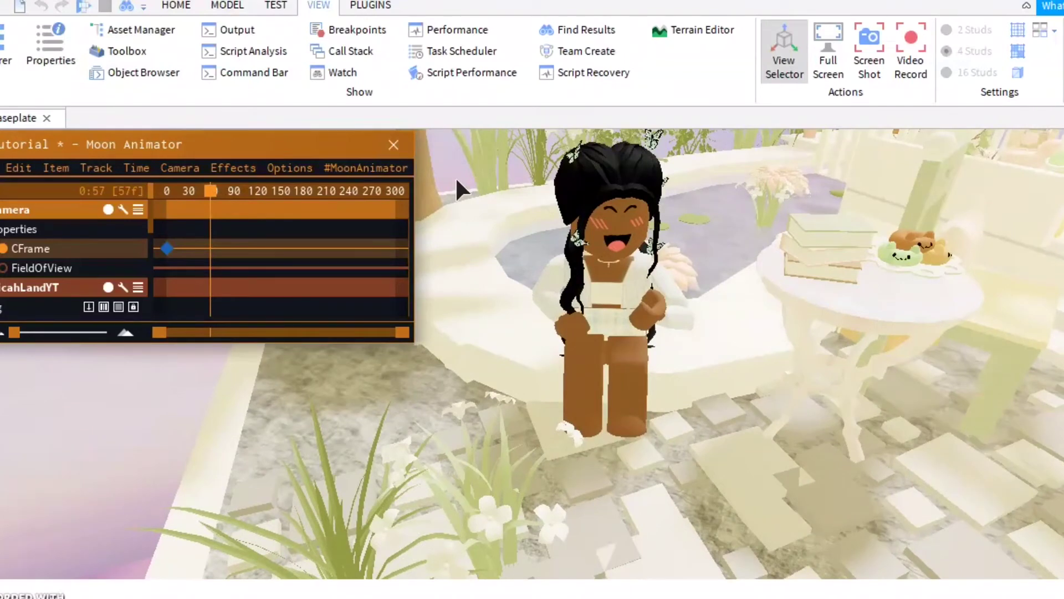
{"action": "right_click_drag", "start_coordinate": [572, 268], "coordinate": [572, 269]}
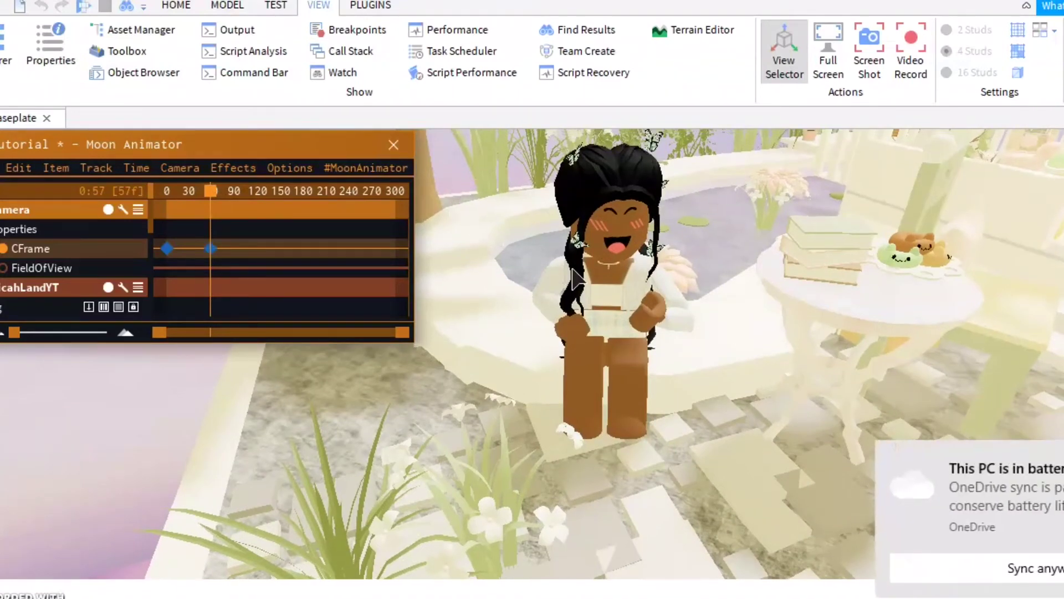
Step: Move the timeline to frame 111 and try out closer and wider framings of the character
{"action": "right_click_drag", "start_coordinate": [703, 342], "coordinate": [703, 342]}
{"action": "scroll", "coordinate": [703, 342], "scroll_direction": "up", "scroll_amount": 4}
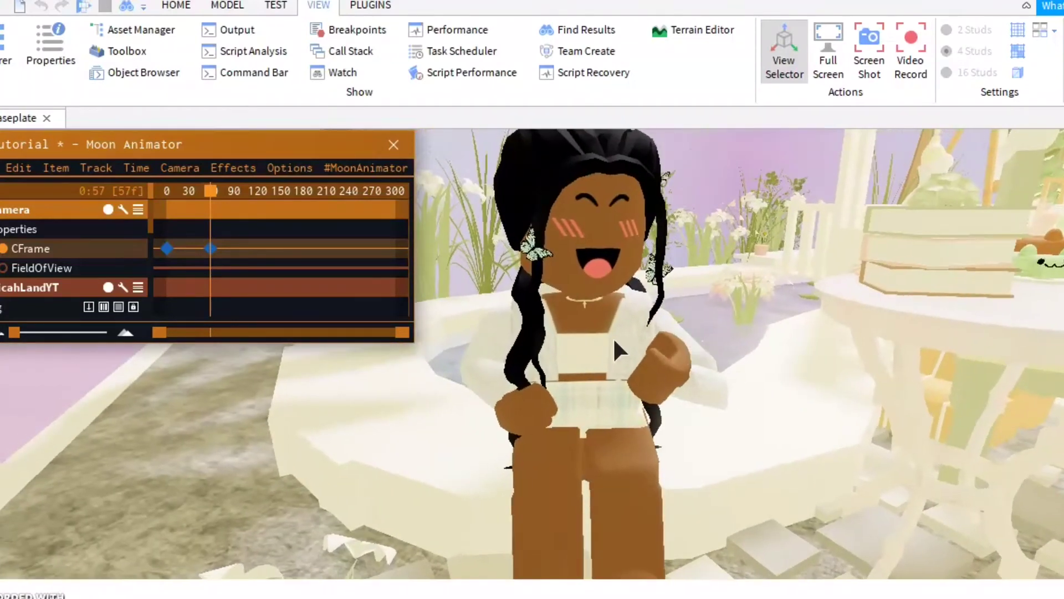
{"action": "scroll", "coordinate": [613, 337], "scroll_direction": "down", "scroll_amount": 3}
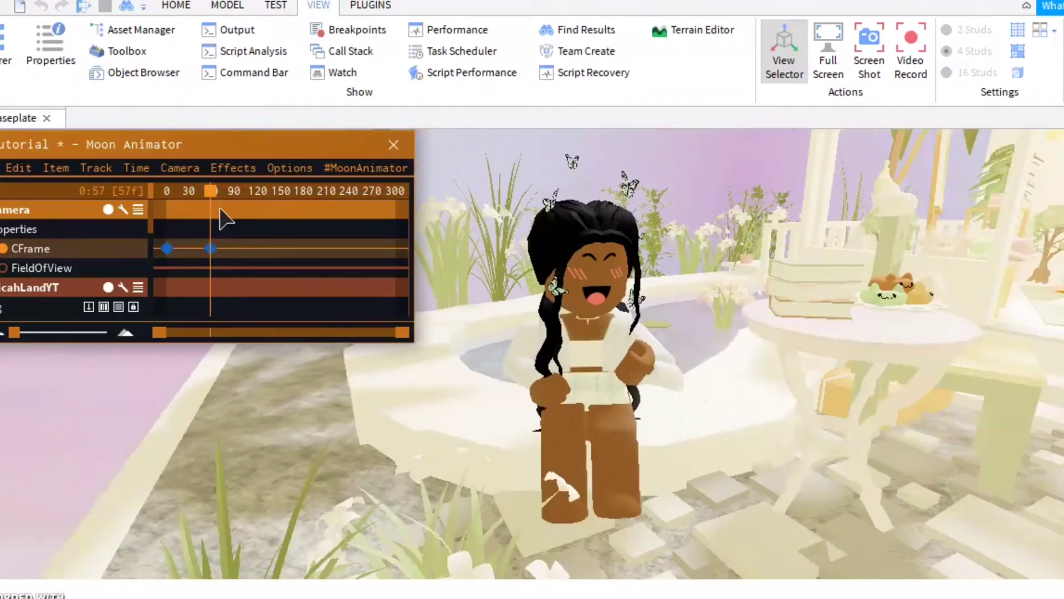
{"action": "left_click_drag", "start_coordinate": [209, 190], "coordinate": [254, 190]}
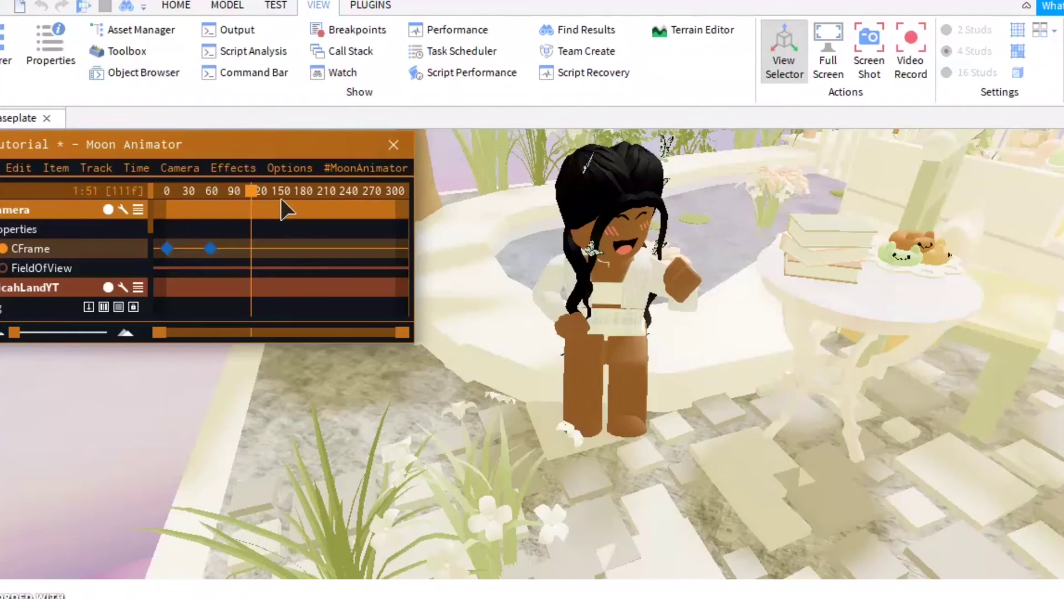
{"action": "scroll", "coordinate": [689, 346], "scroll_direction": "down", "scroll_amount": 8}
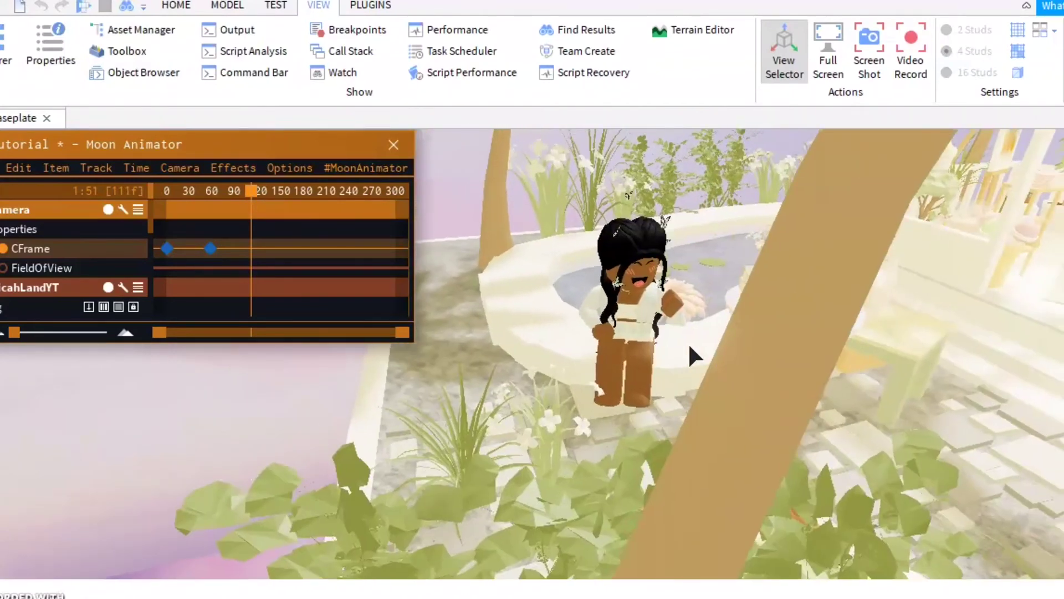
{"action": "scroll", "coordinate": [687, 341], "scroll_direction": "up", "scroll_amount": 10}
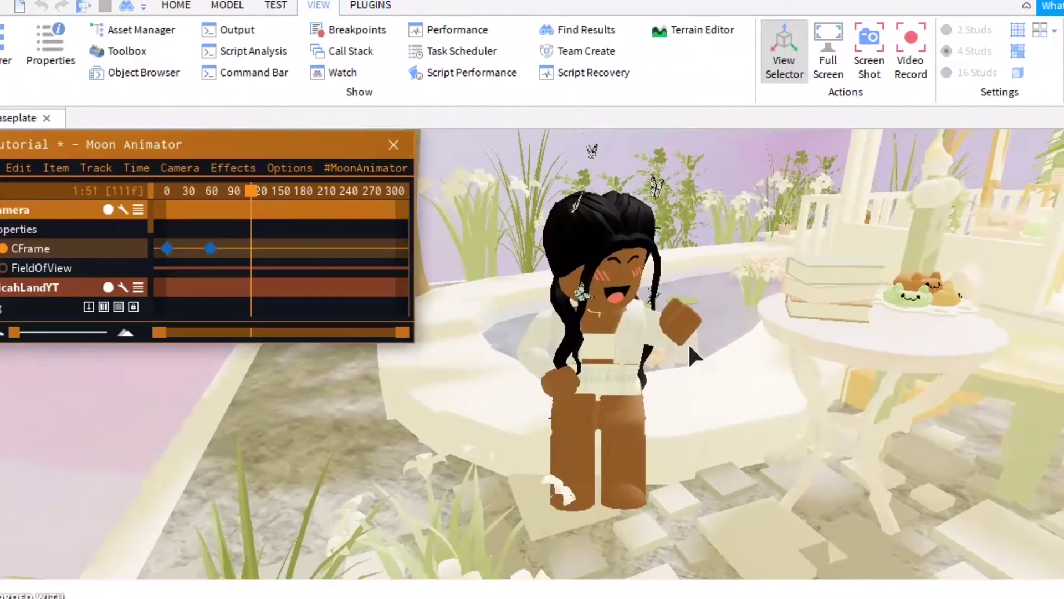
{"action": "right_click_drag", "start_coordinate": [689, 346], "coordinate": [689, 345]}
{"action": "right_click", "coordinate": [672, 294]}
{"action": "left_click", "coordinate": [626, 282]}
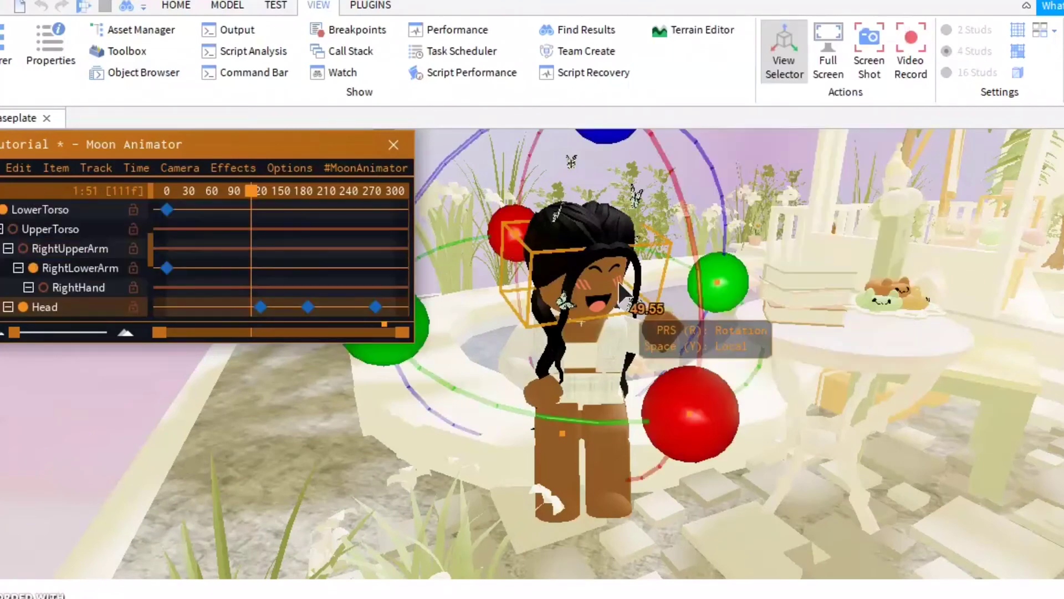
{"action": "left_click", "coordinate": [819, 491]}
{"action": "scroll", "coordinate": [190, 237], "scroll_direction": "up", "scroll_amount": 4}
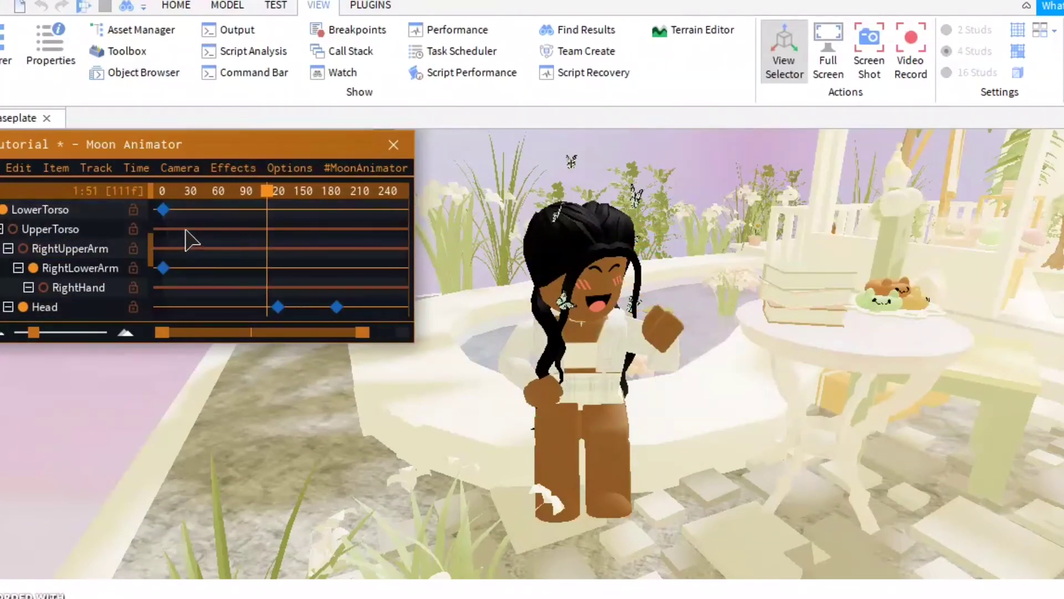
{"action": "scroll", "coordinate": [191, 239], "scroll_direction": "down", "scroll_amount": 4}
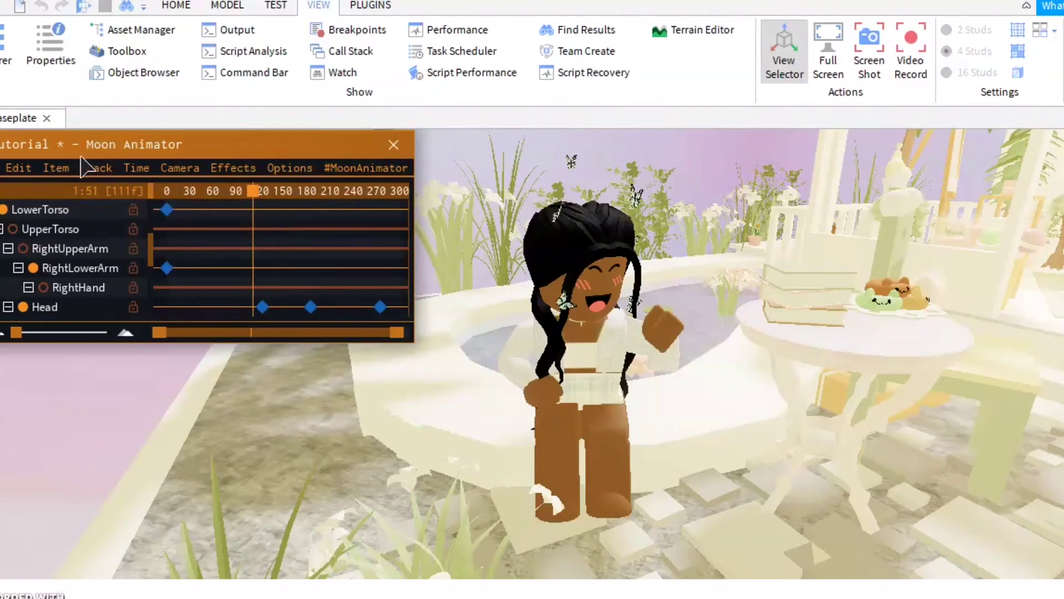
{"action": "left_click_drag", "start_coordinate": [355, 152], "coordinate": [355, 154]}
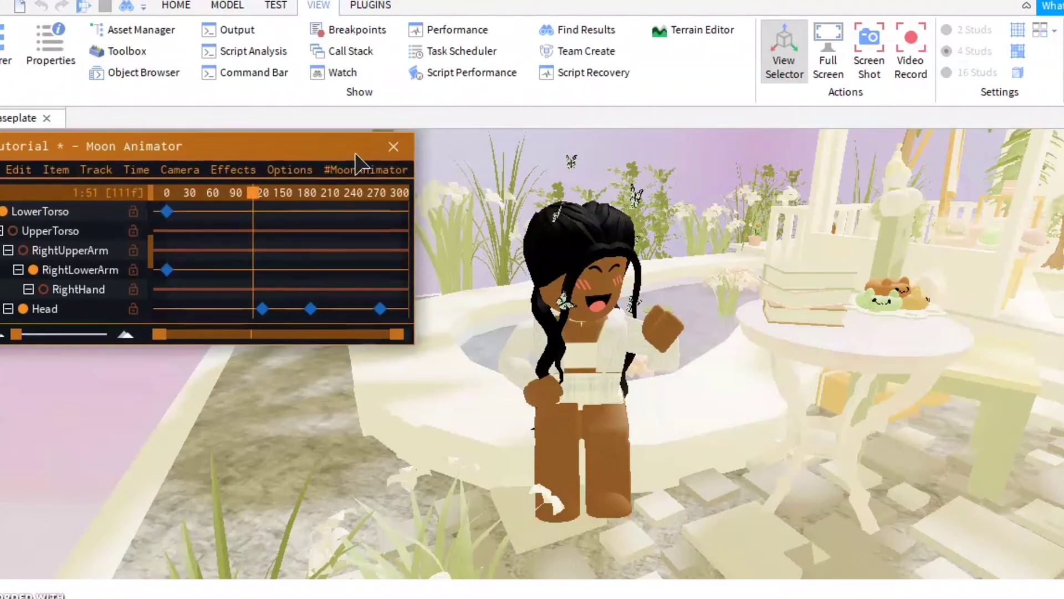
{"action": "scroll", "coordinate": [89, 238], "scroll_direction": "up", "scroll_amount": 5}
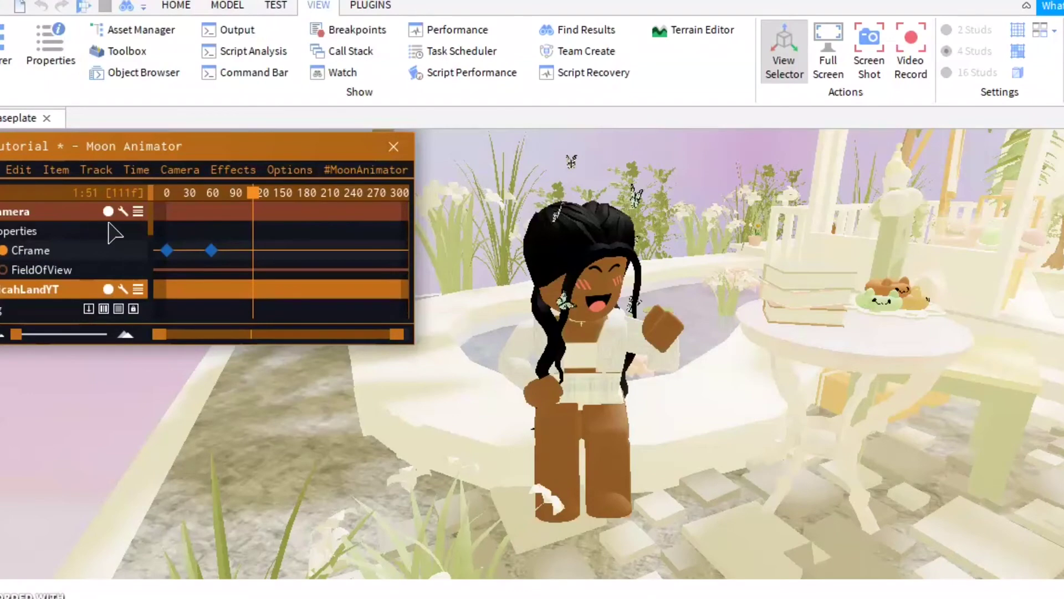
Step: Frame the character from a low angle behind the white flowers and keyframe the camera's CFrame at frame 111
{"action": "right_click_drag", "start_coordinate": [572, 236], "coordinate": [573, 235]}
{"action": "key", "text": "e"}
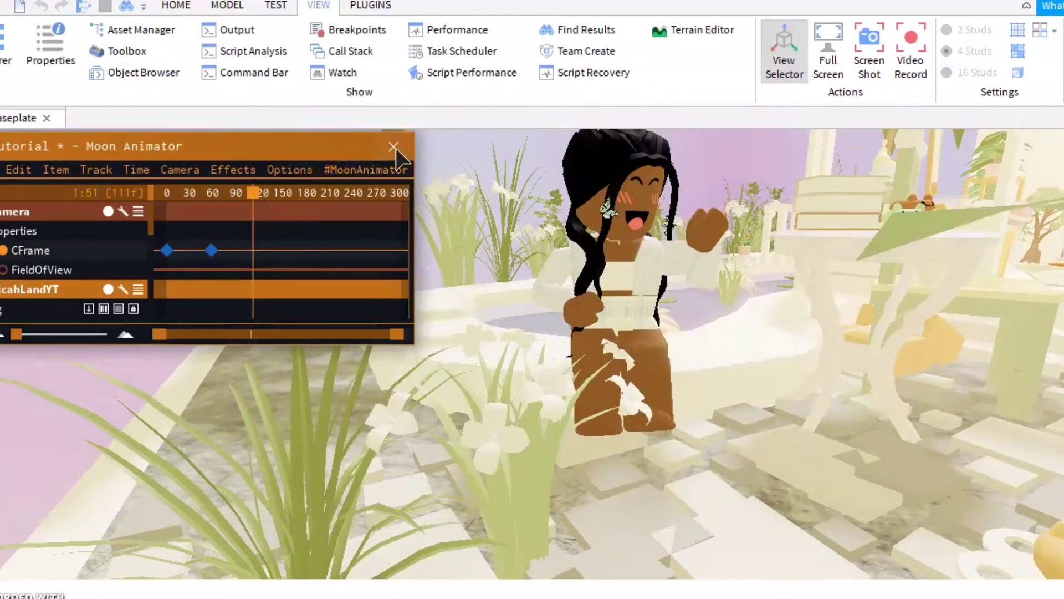
{"action": "left_click", "coordinate": [63, 256]}
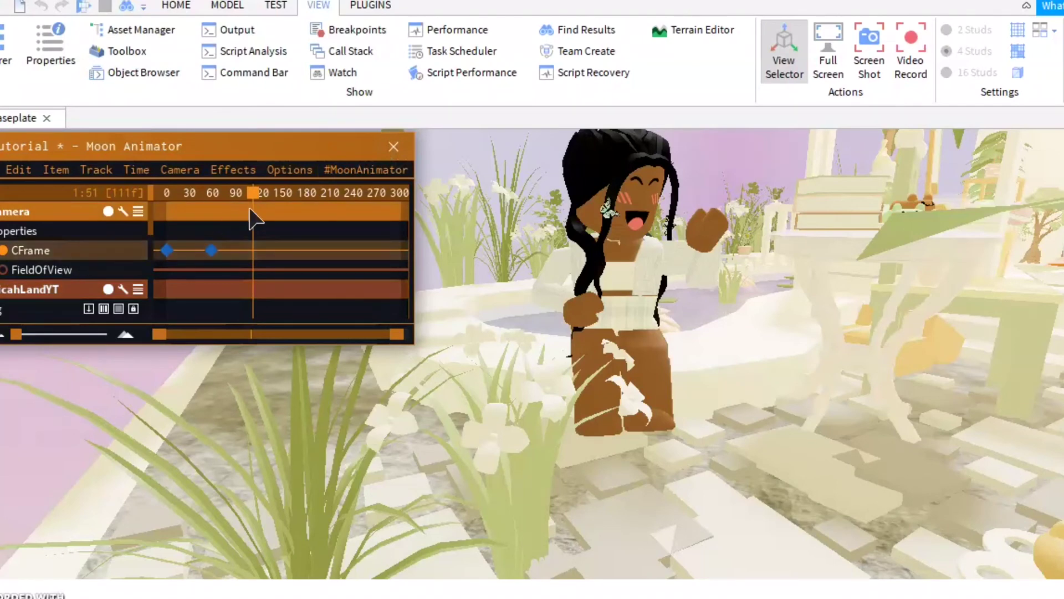
{"action": "key", "text": "e"}
{"action": "key", "text": "d"}
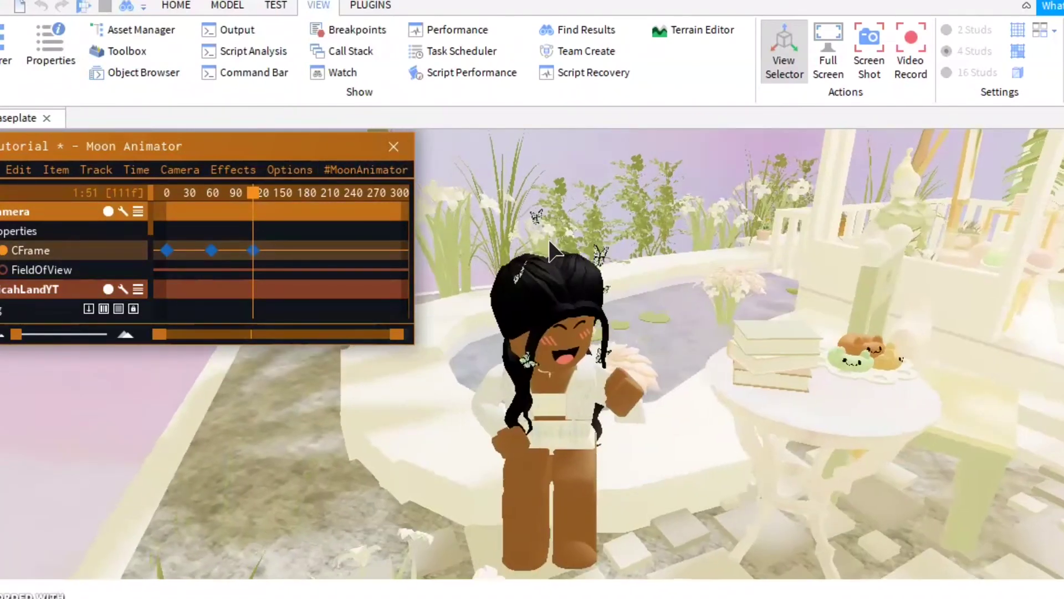
Step: Go to frame 167, frame a close shot of the character's raised hand and the table with books, and keyframe the camera's CFrame
{"action": "key", "text": "a"}
{"action": "key", "text": "d"}
{"action": "left_click_drag", "start_coordinate": [253, 189], "coordinate": [297, 186]}
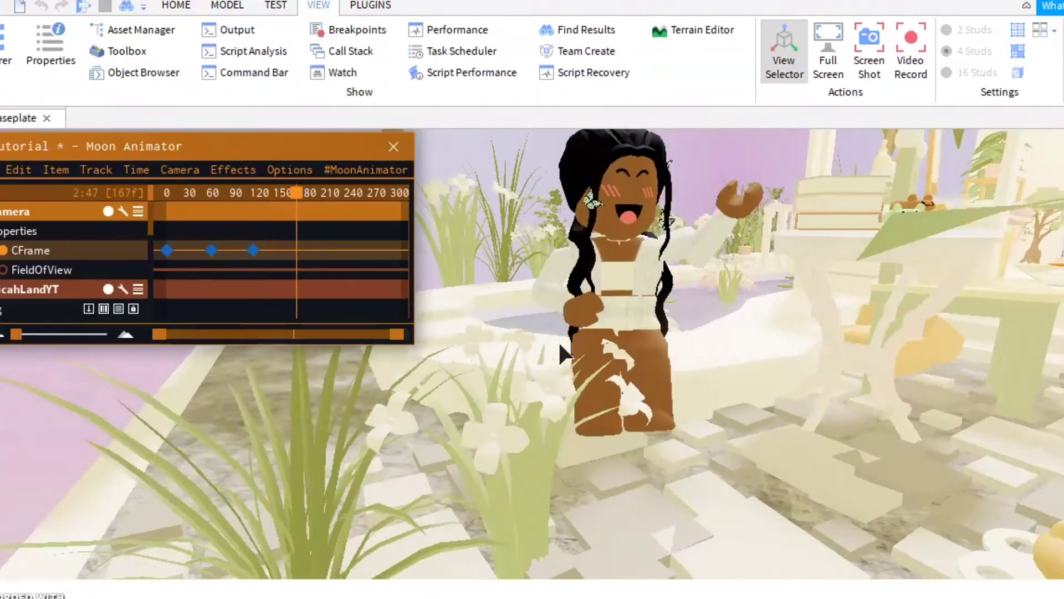
{"action": "key", "text": "d"}
{"action": "key", "text": "e"}
{"action": "key", "text": "w"}
{"action": "key", "text": "e"}
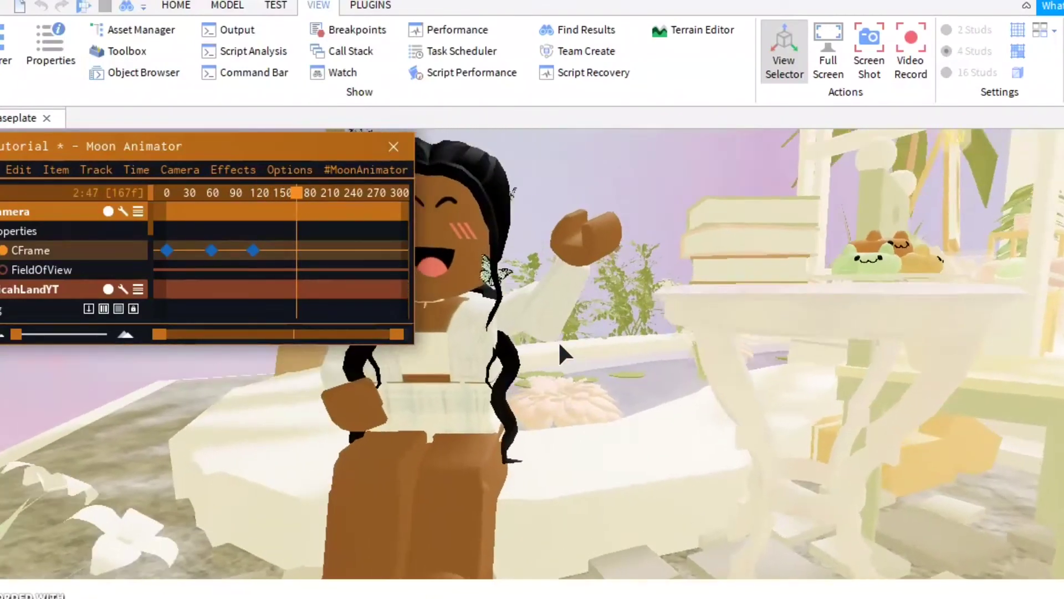
{"action": "key", "text": "s"}
{"action": "key", "text": "e"}
{"action": "key", "text": "w"}
{"action": "key", "text": "w"}
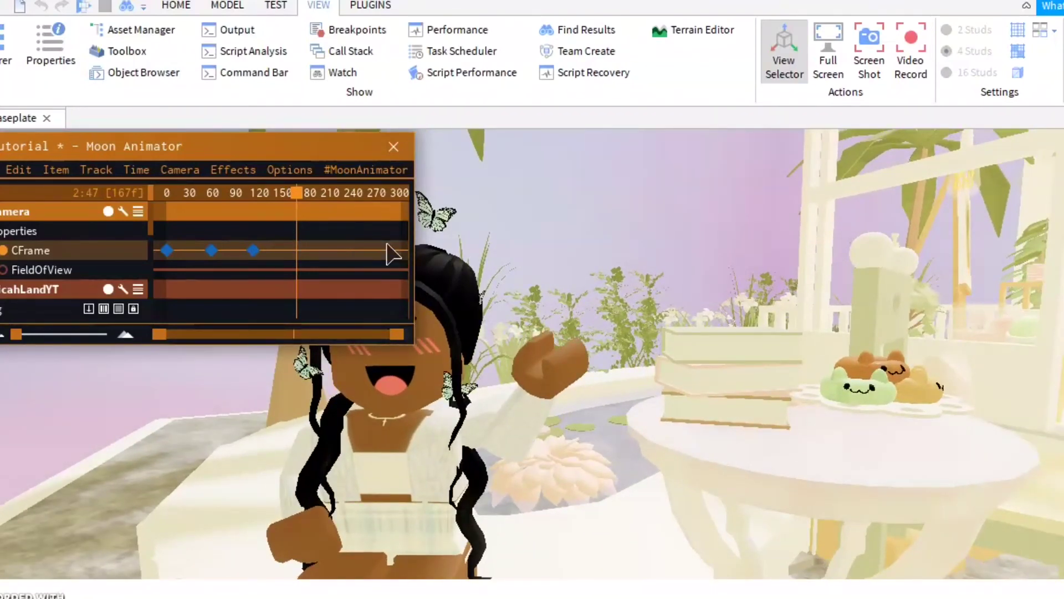
Step: Go to frame 236, turn the view closer to the table with the books, and keyframe the camera's CFrame
{"action": "left_click_drag", "start_coordinate": [298, 187], "coordinate": [352, 196]}
{"action": "right_click_drag", "start_coordinate": [496, 228], "coordinate": [503, 229]}
{"action": "scroll", "coordinate": [504, 227], "scroll_direction": "up", "scroll_amount": 5}
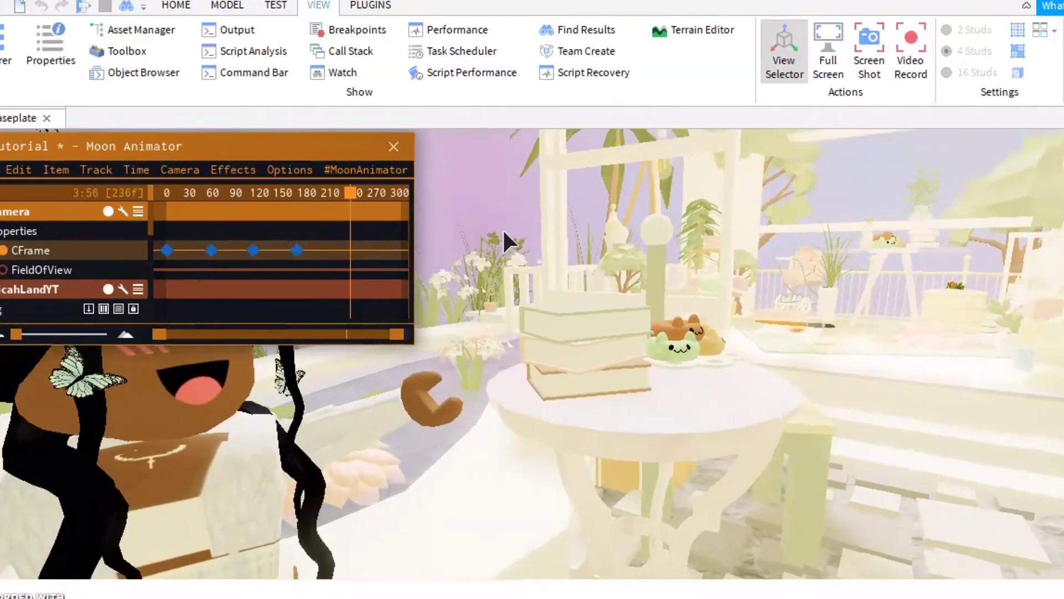
{"action": "key", "text": "equal"}
Step: Go to frame 300, move the view past the character toward the pond and white house, and keyframe the camera's CFrame
{"action": "left_click_drag", "start_coordinate": [351, 194], "coordinate": [401, 186]}
{"action": "right_click_drag", "start_coordinate": [498, 205], "coordinate": [499, 205]}
{"action": "scroll", "coordinate": [499, 205], "scroll_direction": "down", "scroll_amount": 5}
{"action": "scroll", "coordinate": [499, 205], "scroll_direction": "up", "scroll_amount": 5}
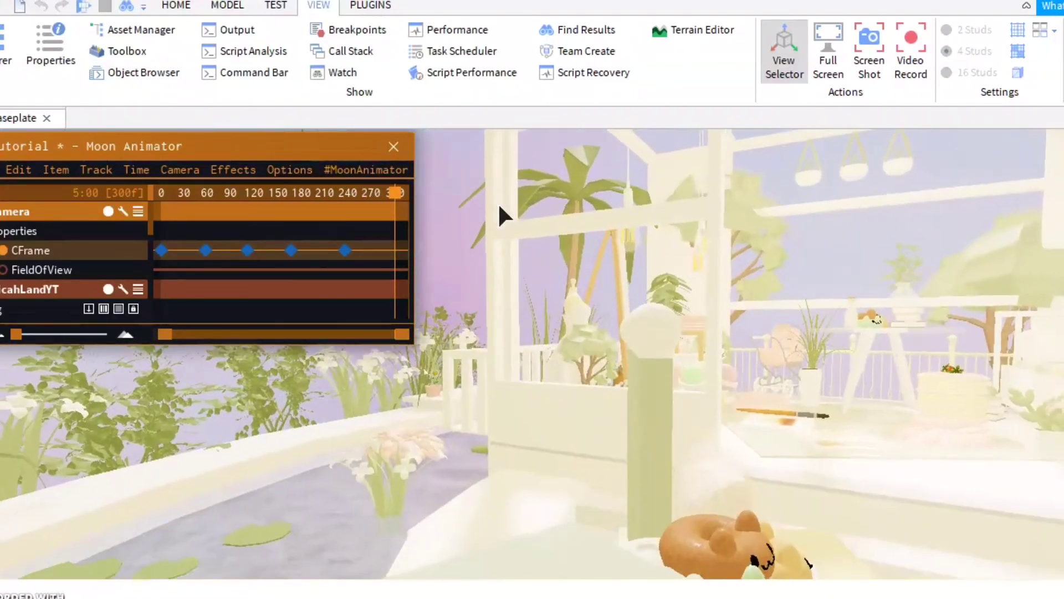
{"action": "key", "text": "equal"}
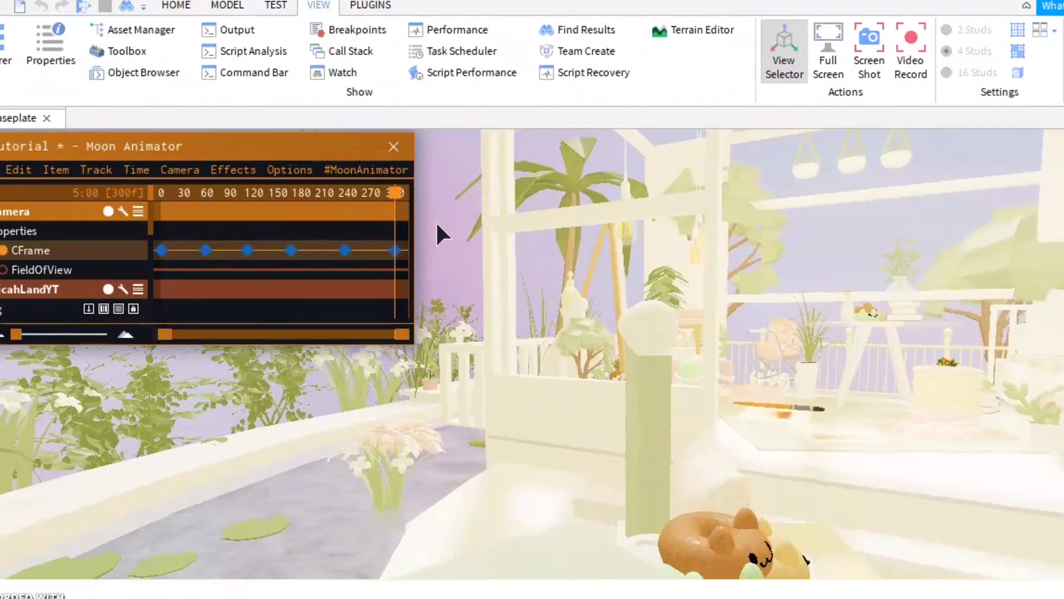
Step: Play back the finished camera movement and return the timeline to frame 0
{"action": "key", "text": "space"}
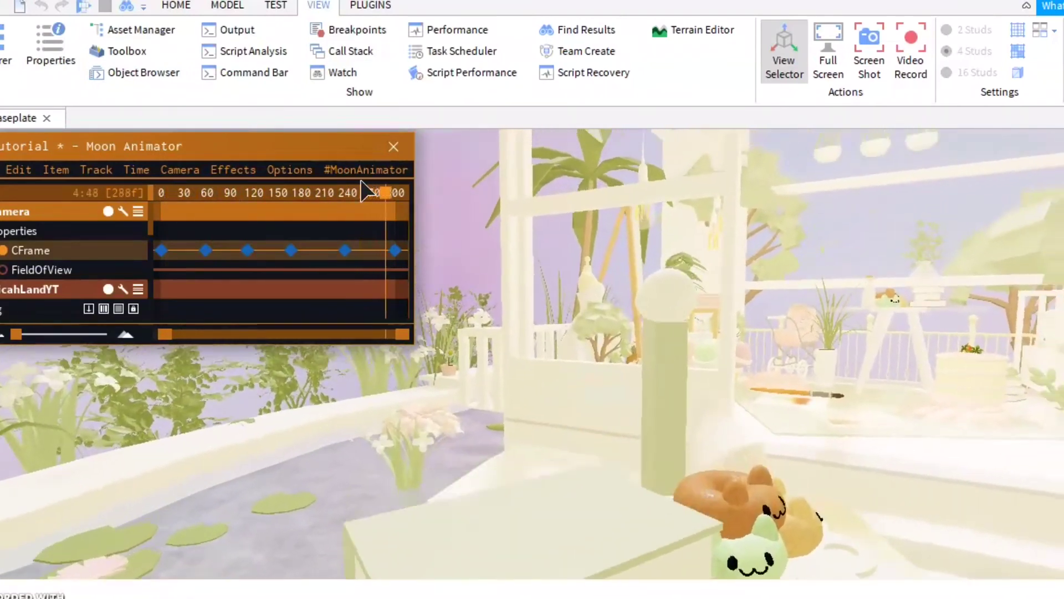
{"action": "key", "text": "space"}
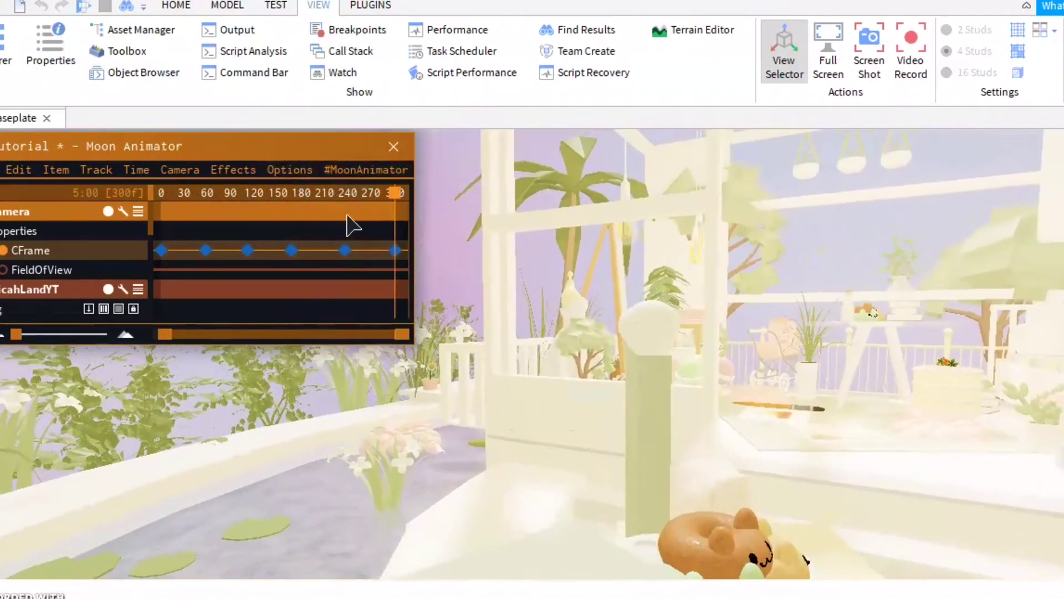
{"action": "left_click_drag", "start_coordinate": [399, 209], "coordinate": [149, 230]}
{"action": "right_click_drag", "start_coordinate": [541, 237], "coordinate": [540, 237]}
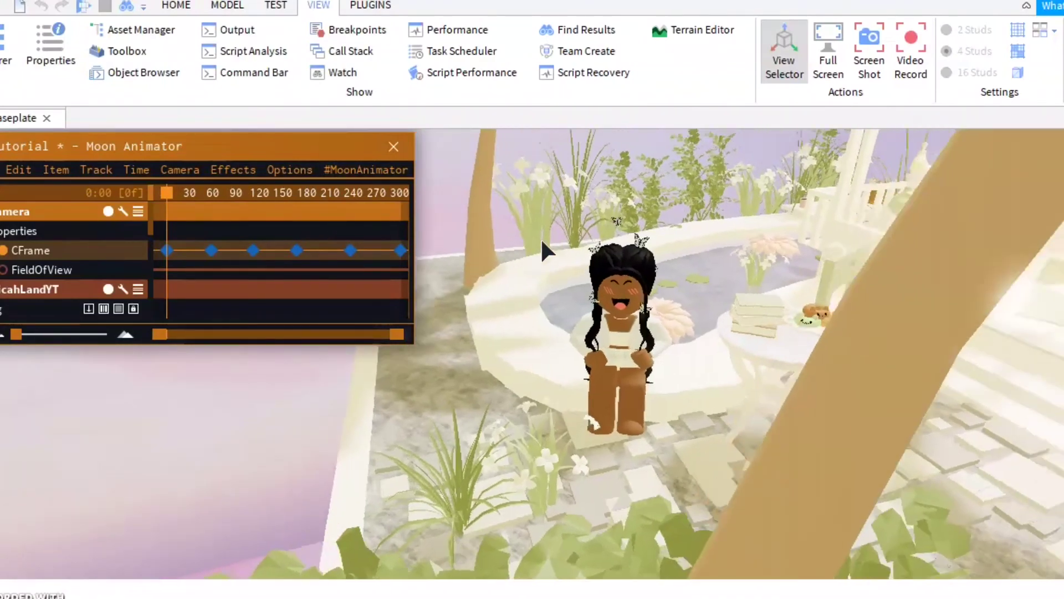
Step: Play the camera animation from frame 0 and pause it at frame 52 with the seated character in view
{"action": "scroll", "coordinate": [539, 238], "scroll_direction": "up", "scroll_amount": 5}
{"action": "scroll", "coordinate": [539, 238], "scroll_direction": "down", "scroll_amount": 5}
{"action": "key", "text": "space"}
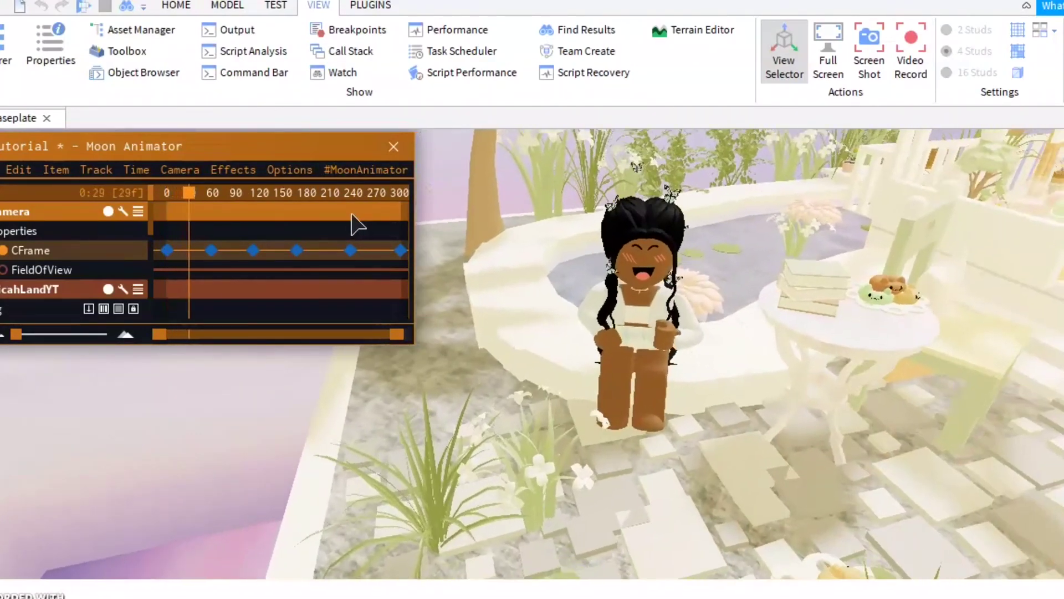
{"action": "key", "text": "space"}
{"action": "right_click_drag", "start_coordinate": [482, 233], "coordinate": [484, 236]}
{"action": "scroll", "coordinate": [482, 234], "scroll_direction": "up", "scroll_amount": 3}
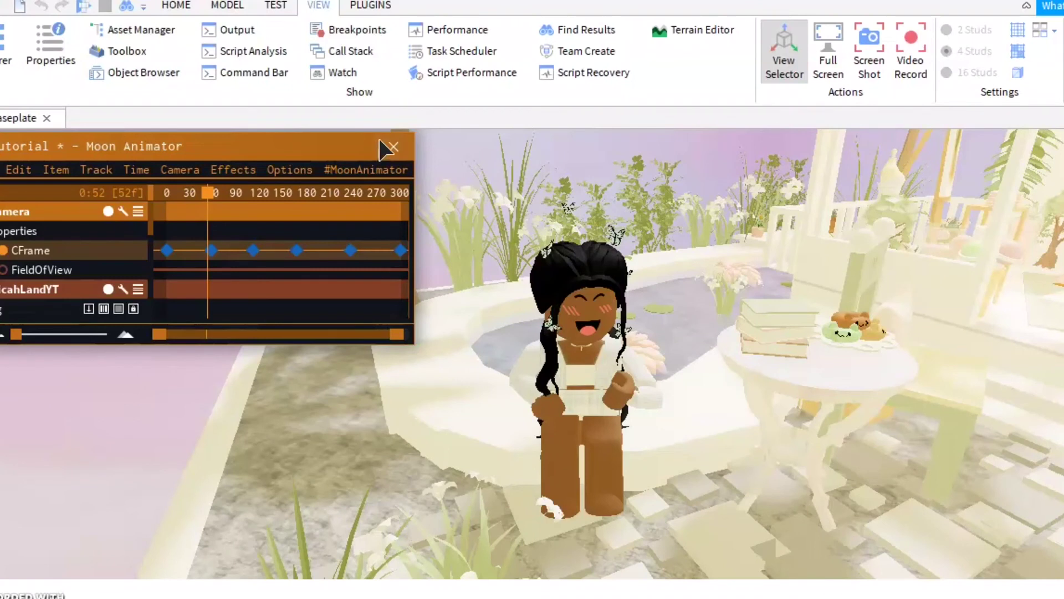
Step: Move the Moon Animator window fully into view and close it to clear the scene view
{"action": "left_click", "coordinate": [335, 129]}
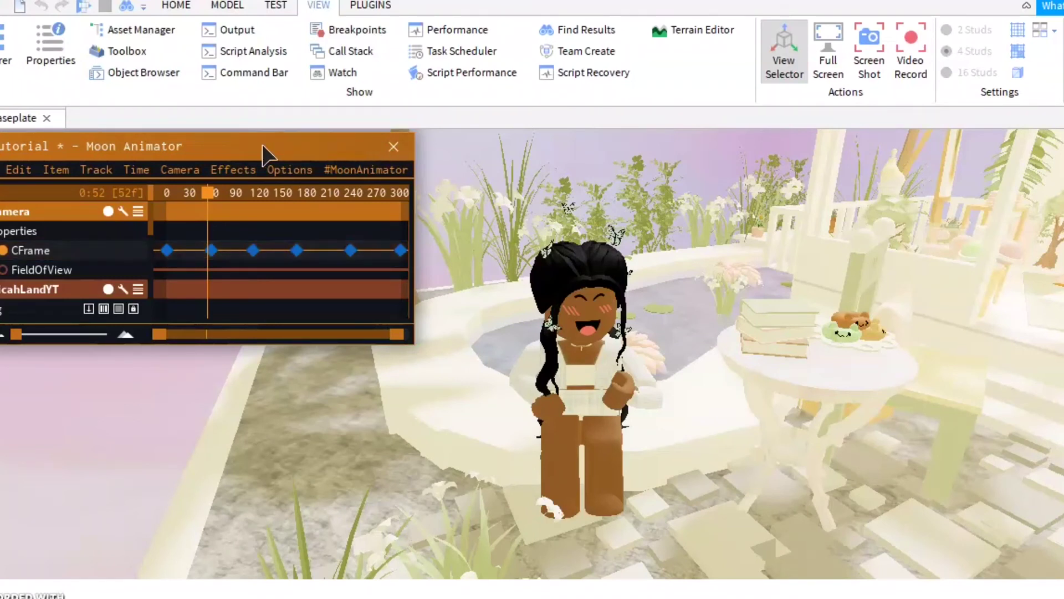
{"action": "left_click_drag", "start_coordinate": [263, 146], "coordinate": [275, 143]}
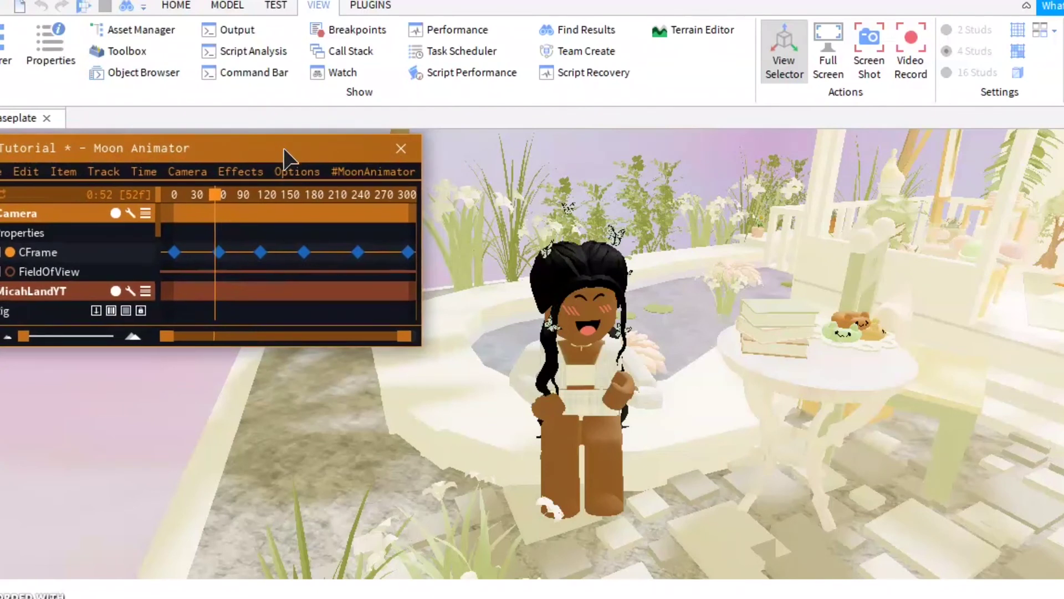
{"action": "left_click_drag", "start_coordinate": [283, 148], "coordinate": [277, 156]}
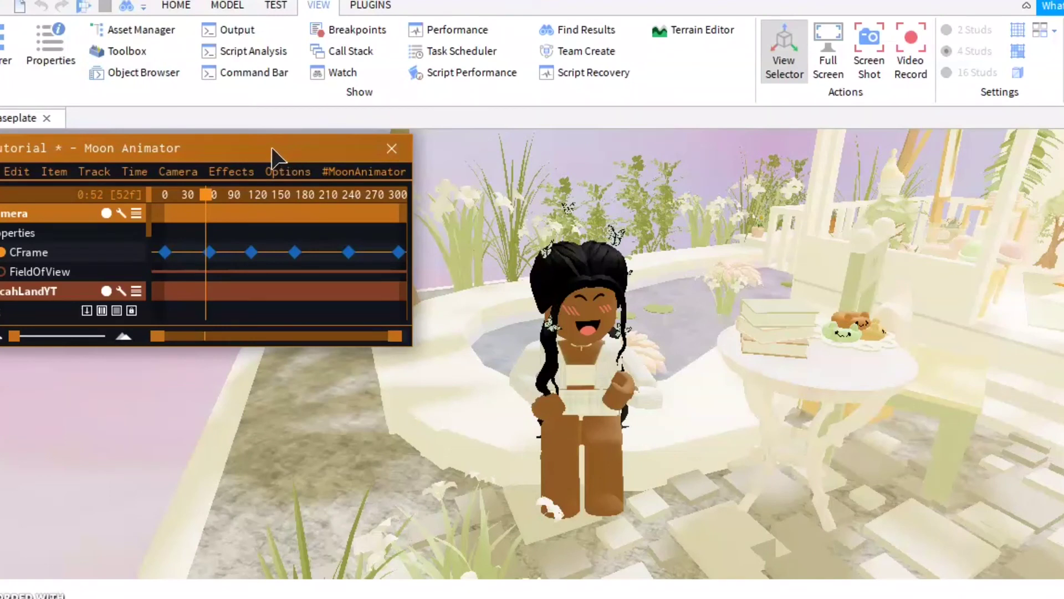
{"action": "left_click_drag", "start_coordinate": [342, 157], "coordinate": [384, 184]}
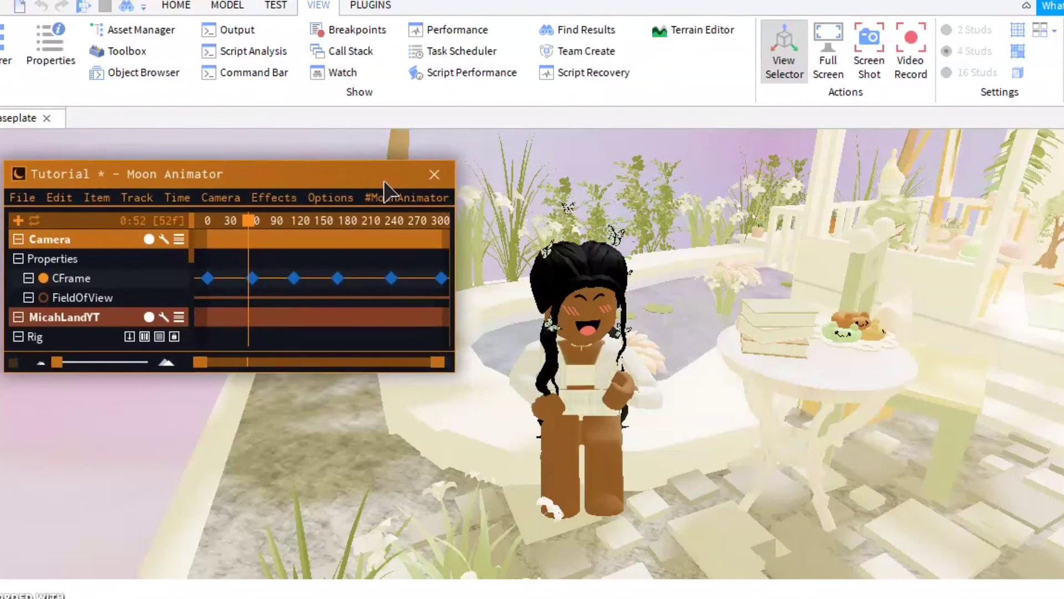
{"action": "left_click", "coordinate": [435, 164]}
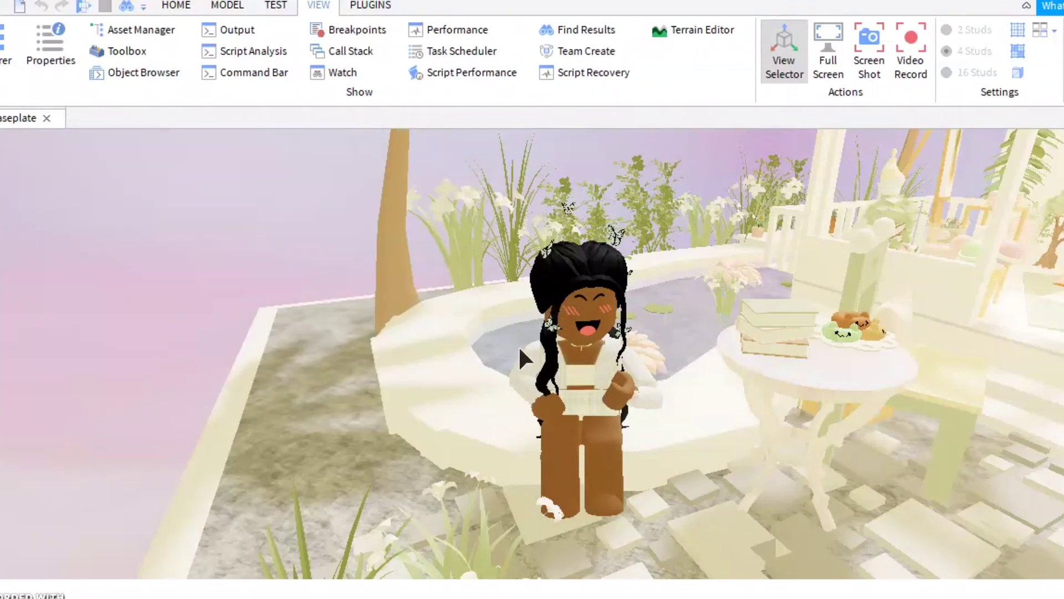